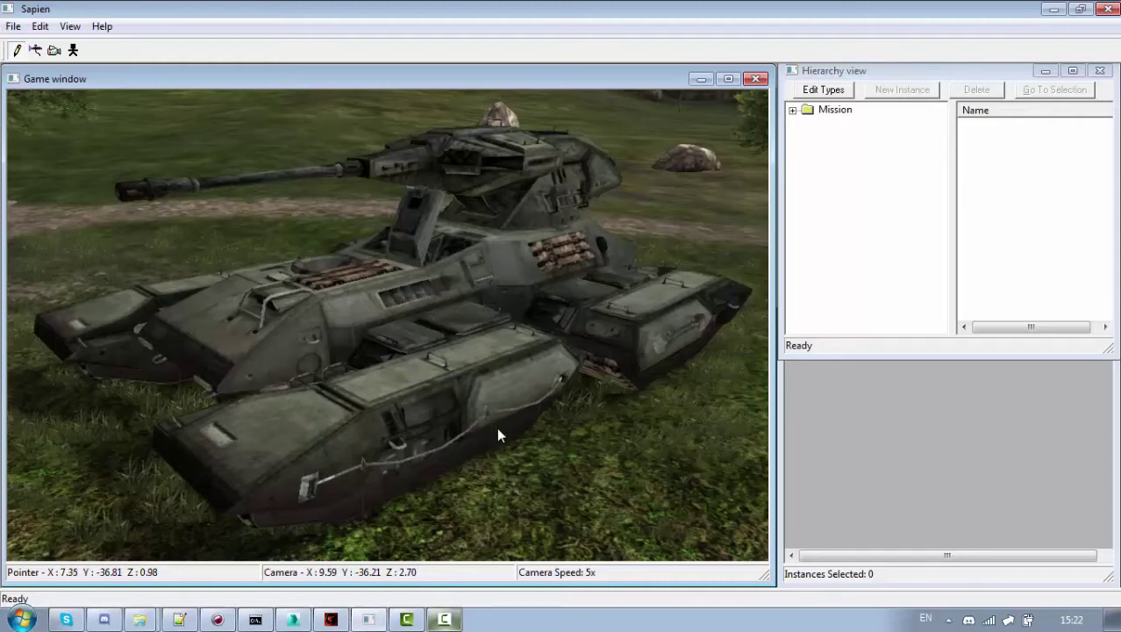
# Step: Fly the camera around the tank in the game window to examine its model from close up and from farther away
pyautogui.moveTo(501, 437); pyautogui.dragTo(952, 424, button='middle')
pyautogui.press('a')
pyautogui.press('a')
pyautogui.press('a')
pyautogui.press('a')
pyautogui.press('a')
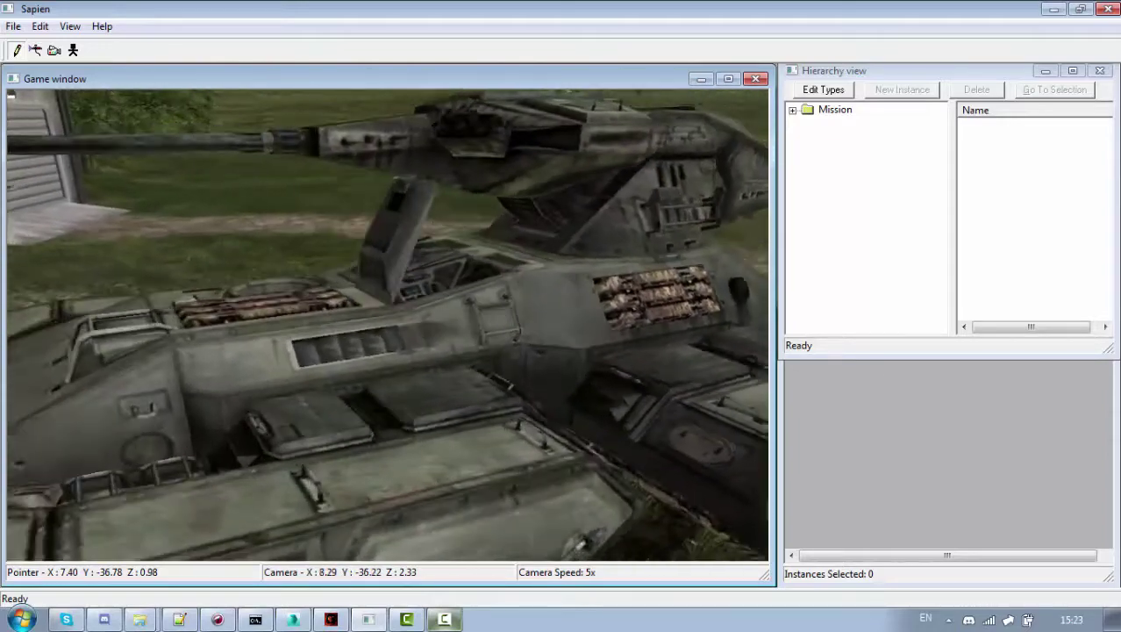
pyautogui.press('s')
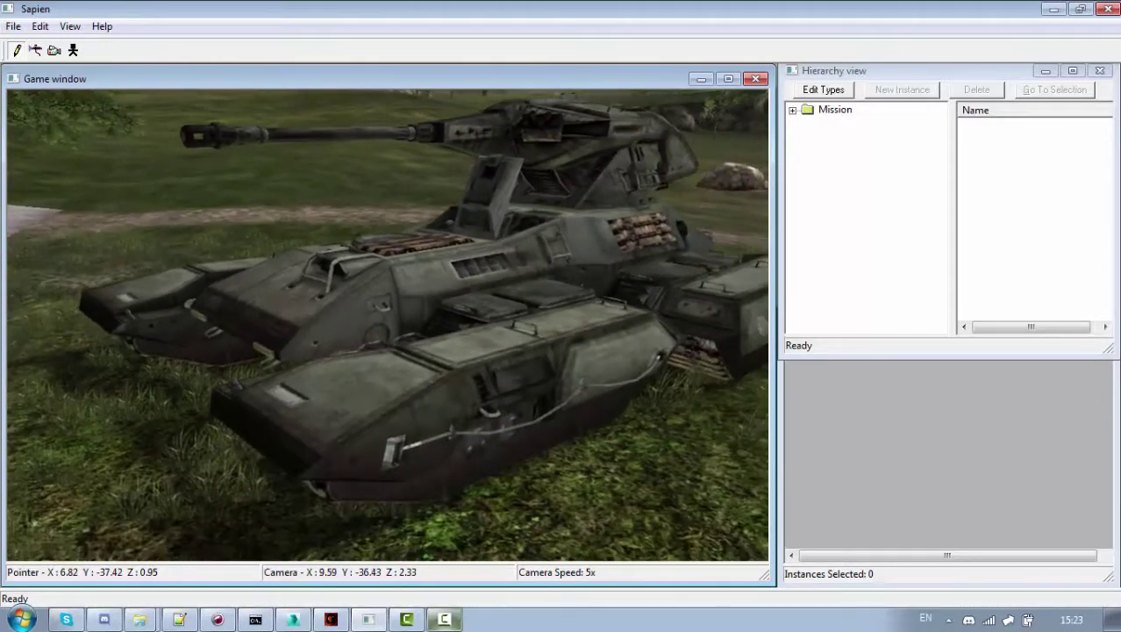
pyautogui.press('s')
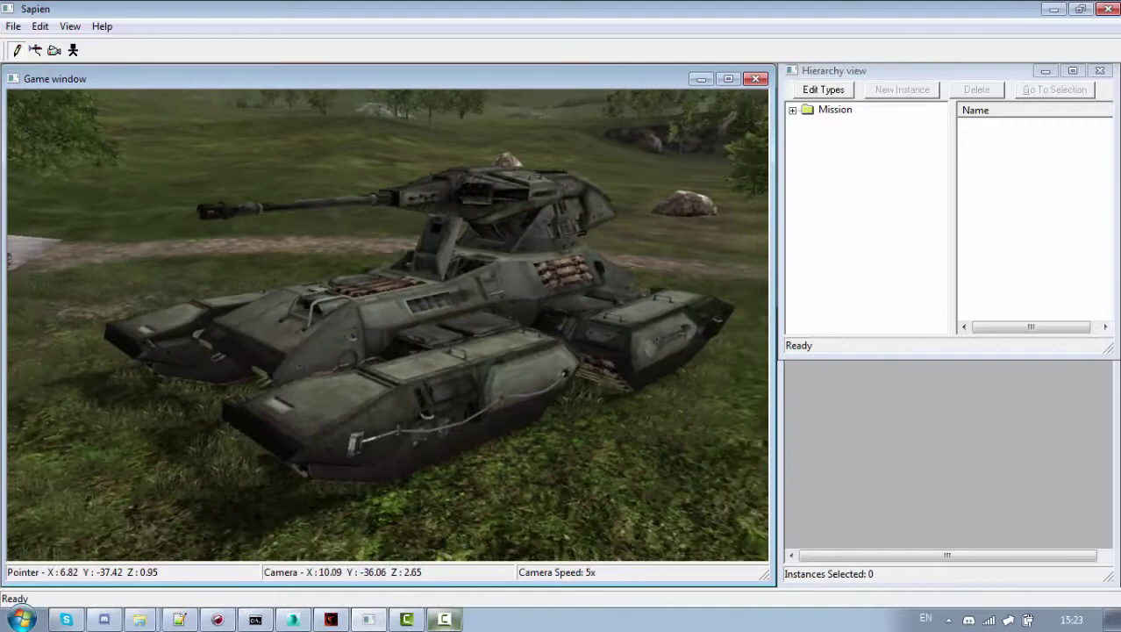
pyautogui.press('w')
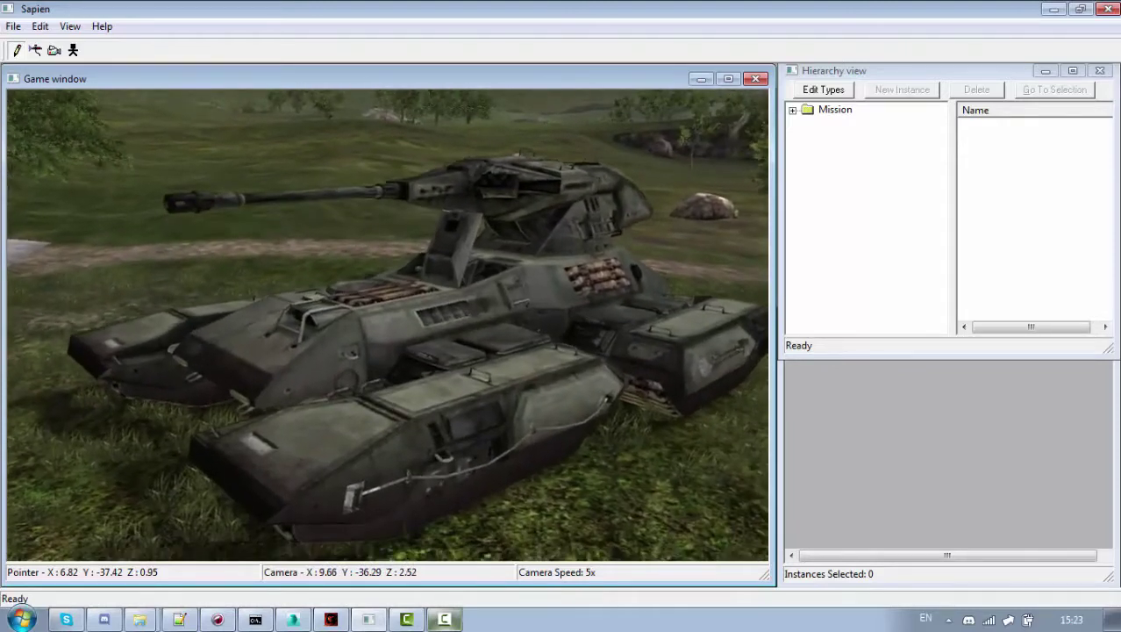
pyautogui.press('s')
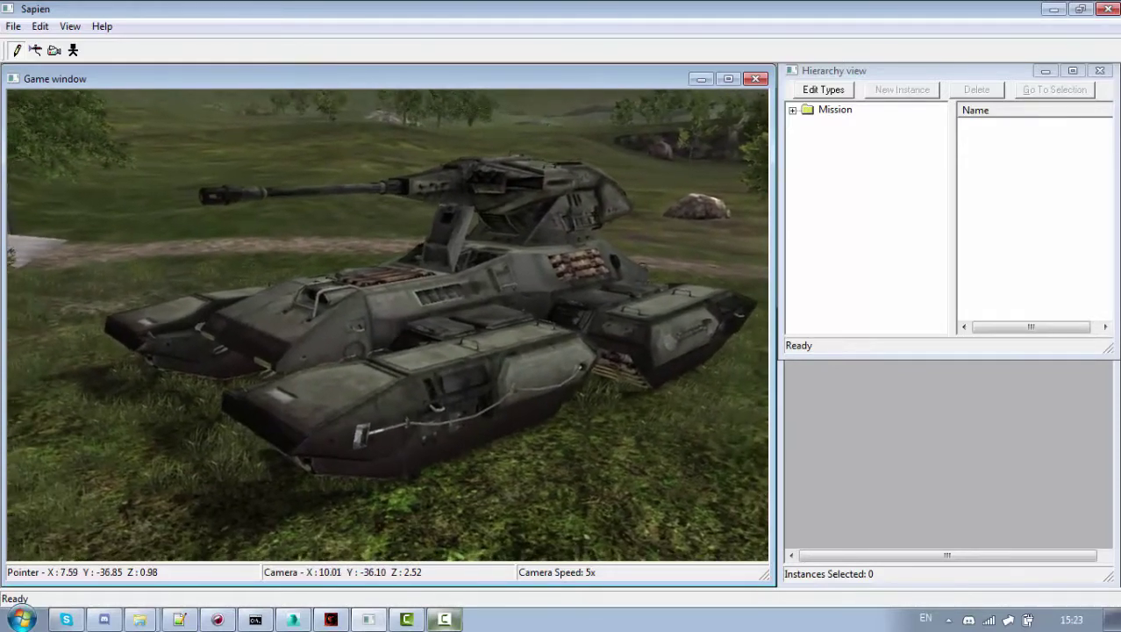
pyautogui.press('w')
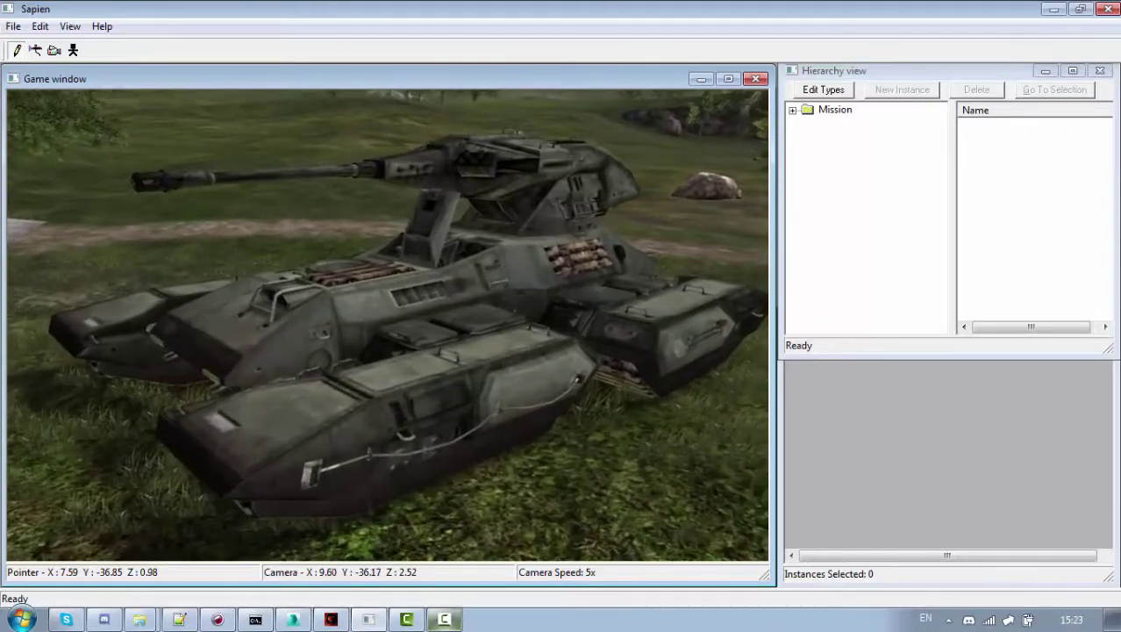
pyautogui.press('s')
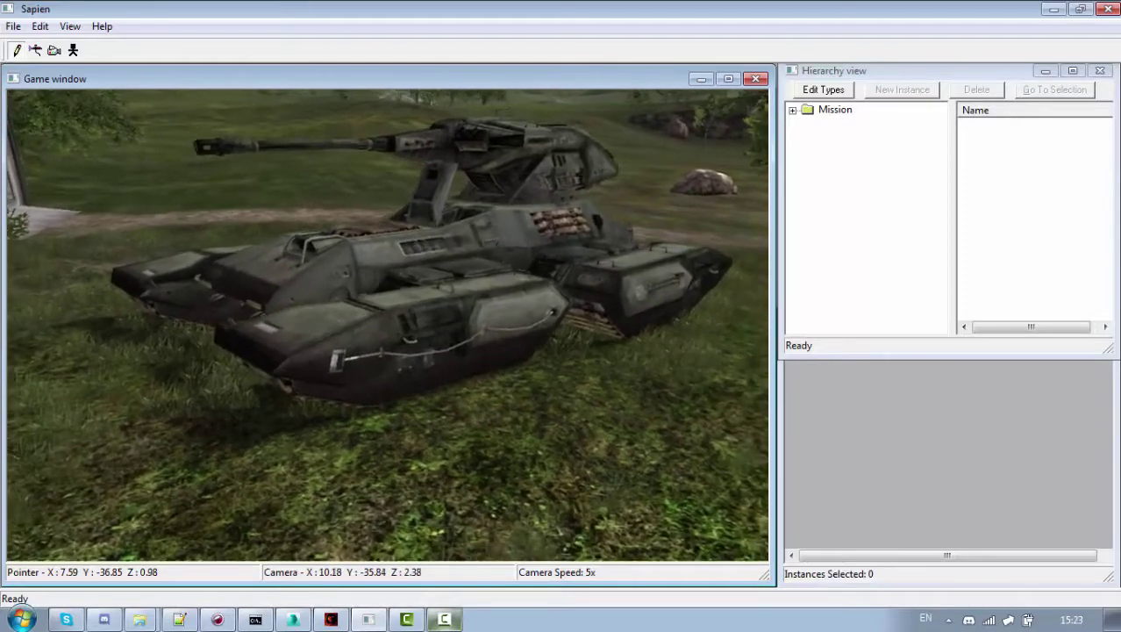
pyautogui.press('r')
pyautogui.press('s')
pyautogui.press('w')
pyautogui.press('s')
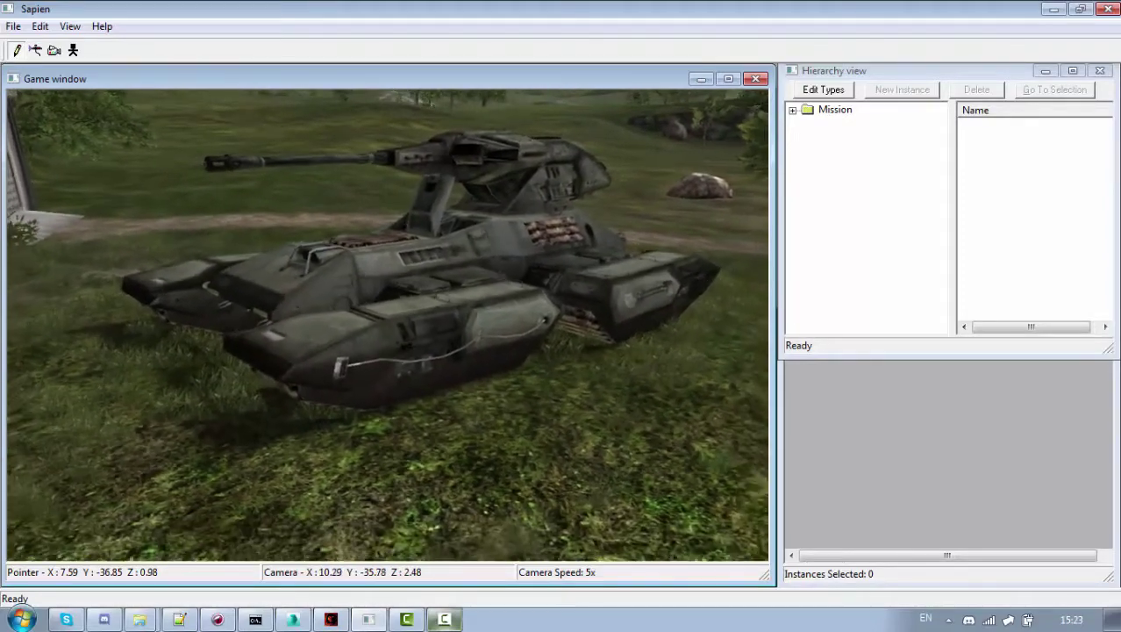
pyautogui.press('s')
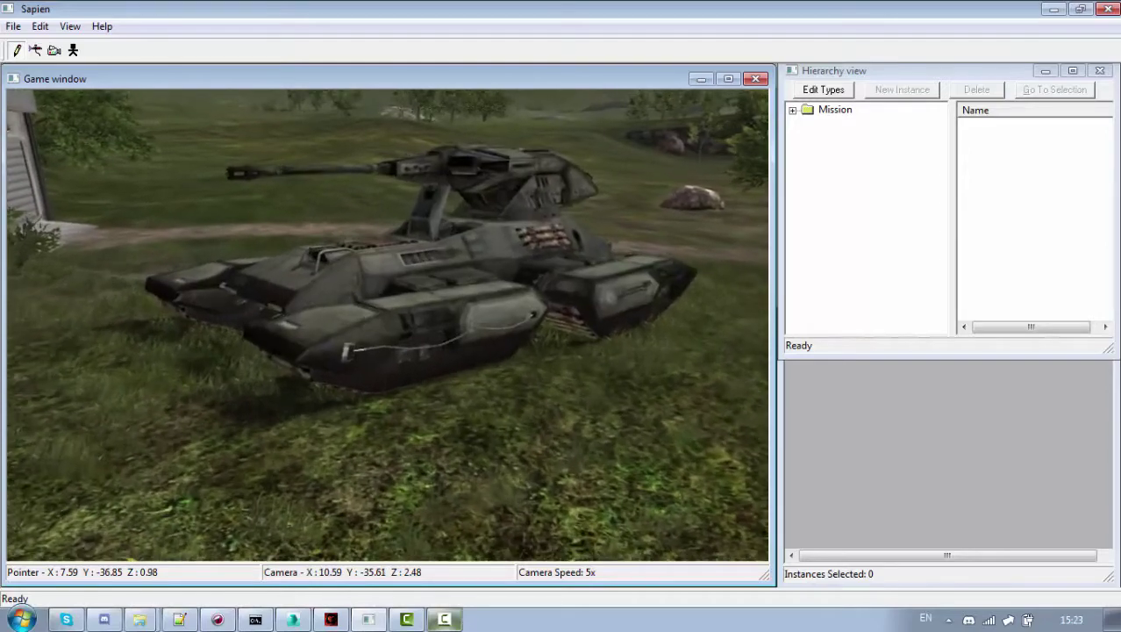
pyautogui.press('s')
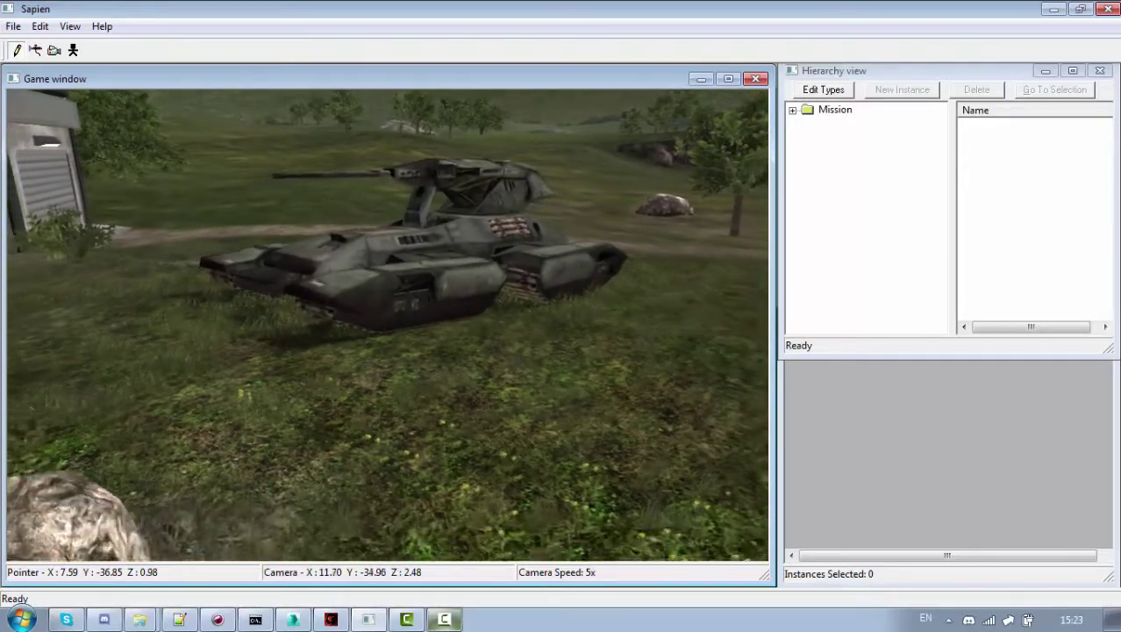
pyautogui.press('s')
pyautogui.press('w')
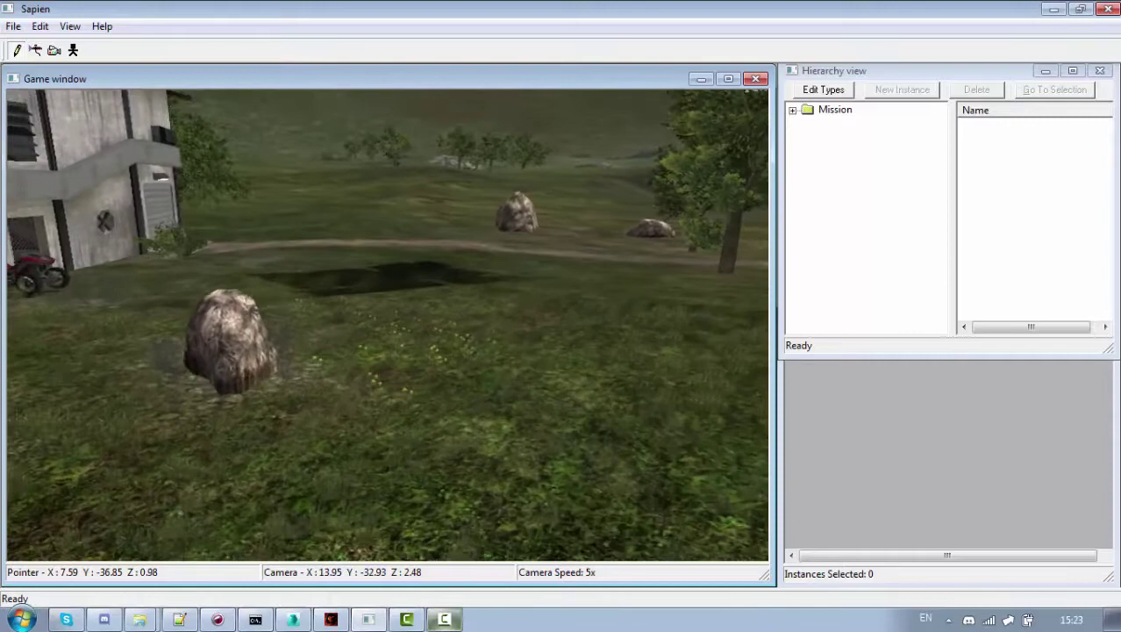
pyautogui.press('w')
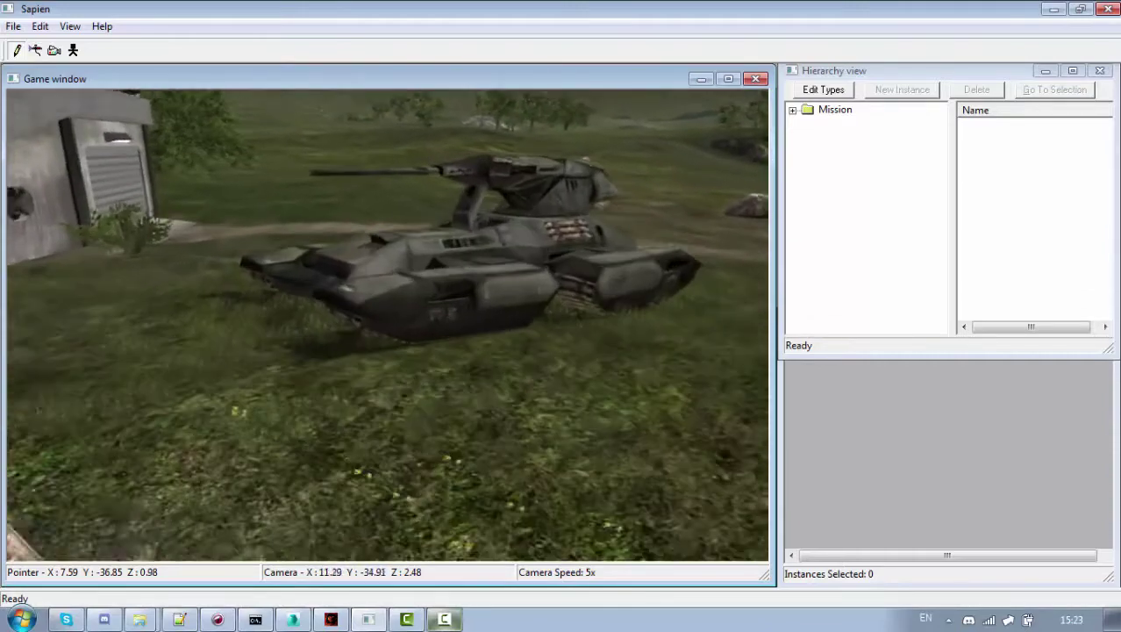
pyautogui.press('w')
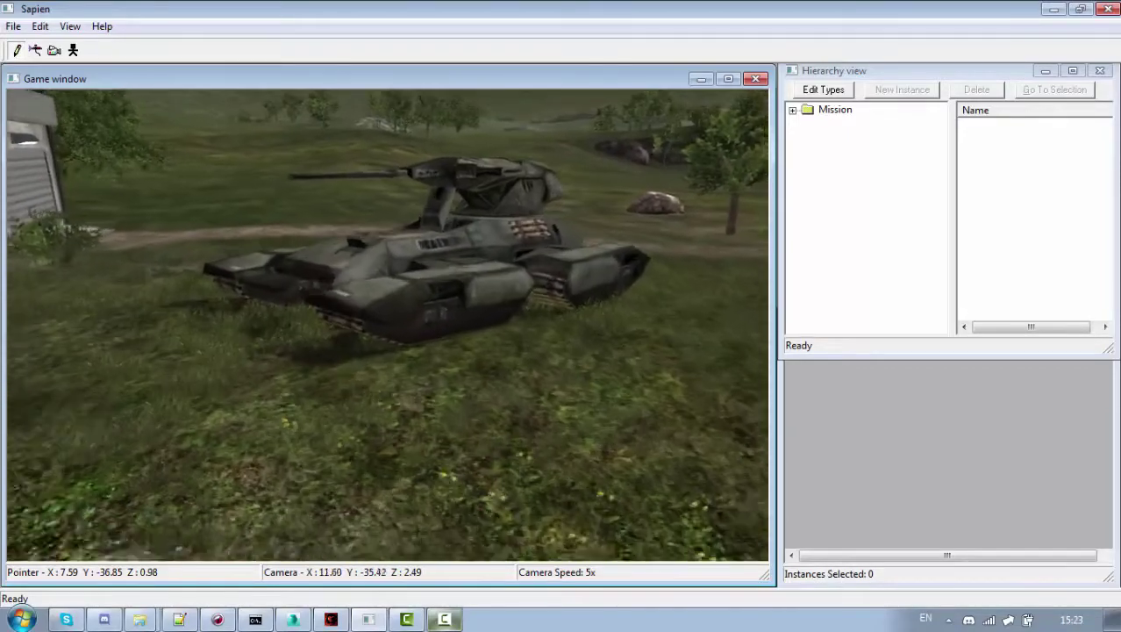
pyautogui.press('w')
pyautogui.press('s')
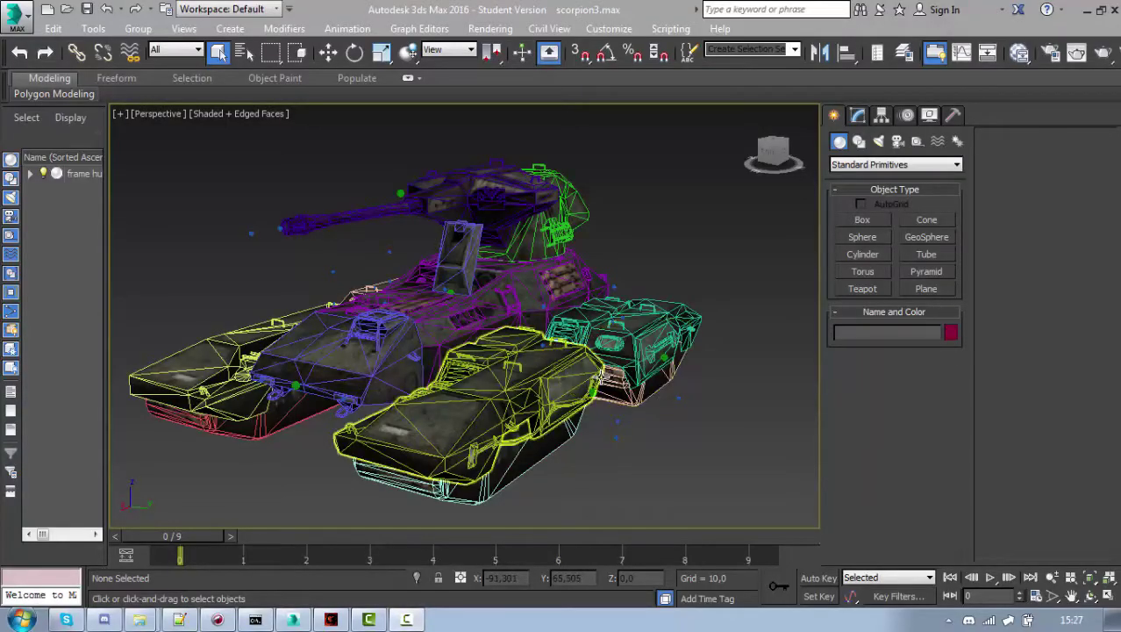
# Step: Switch to 3ds Max and examine the scorpion3.max tank model, including the nodes and markers around its treads and hull
pyautogui.keyDown('alt'); pyautogui.moveTo(580, 338); pyautogui.dragTo(573, 366, button='middle'); pyautogui.keyUp('alt')
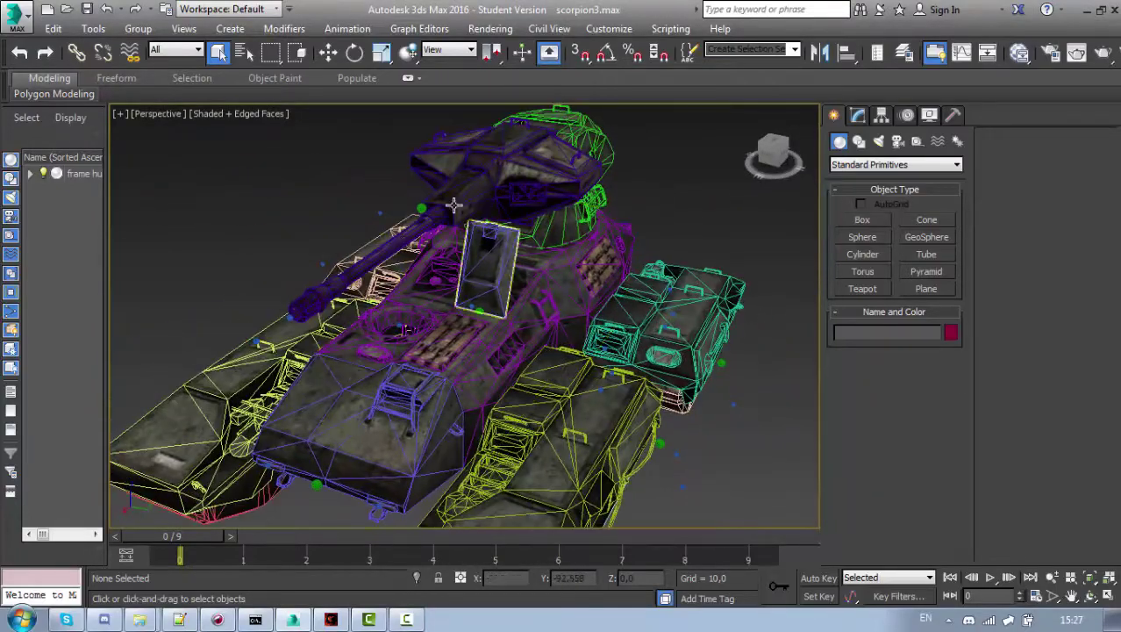
pyautogui.scroll(-6, 575, 376)
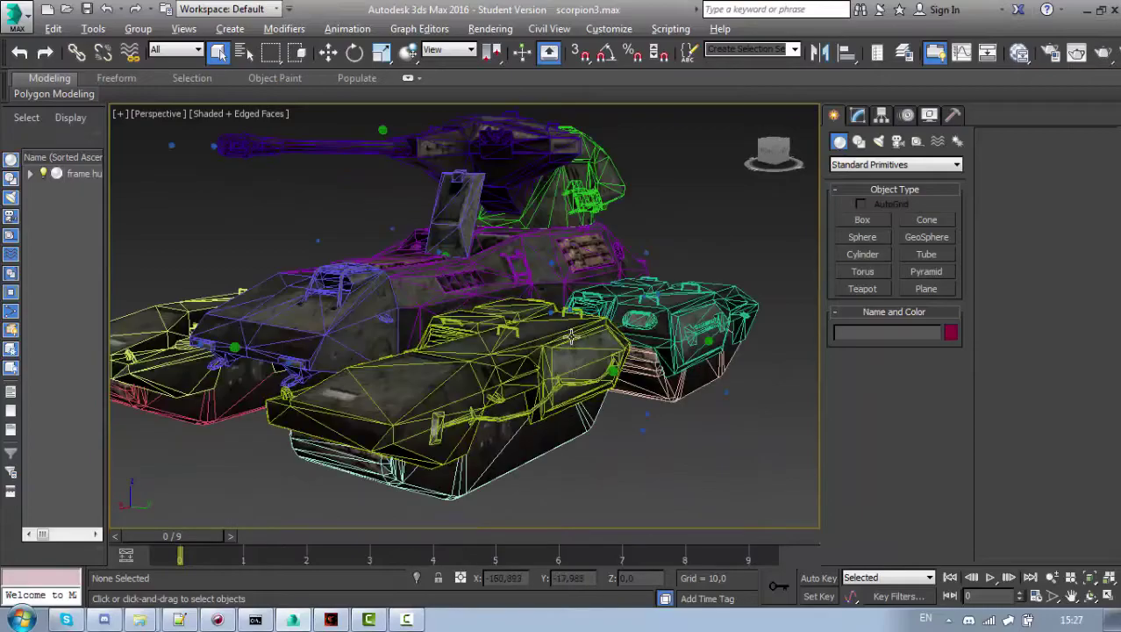
pyautogui.keyDown('alt'); pyautogui.moveTo(603, 353); pyautogui.dragTo(546, 392, button='middle'); pyautogui.keyUp('alt')
pyautogui.scroll(5, 622, 248)
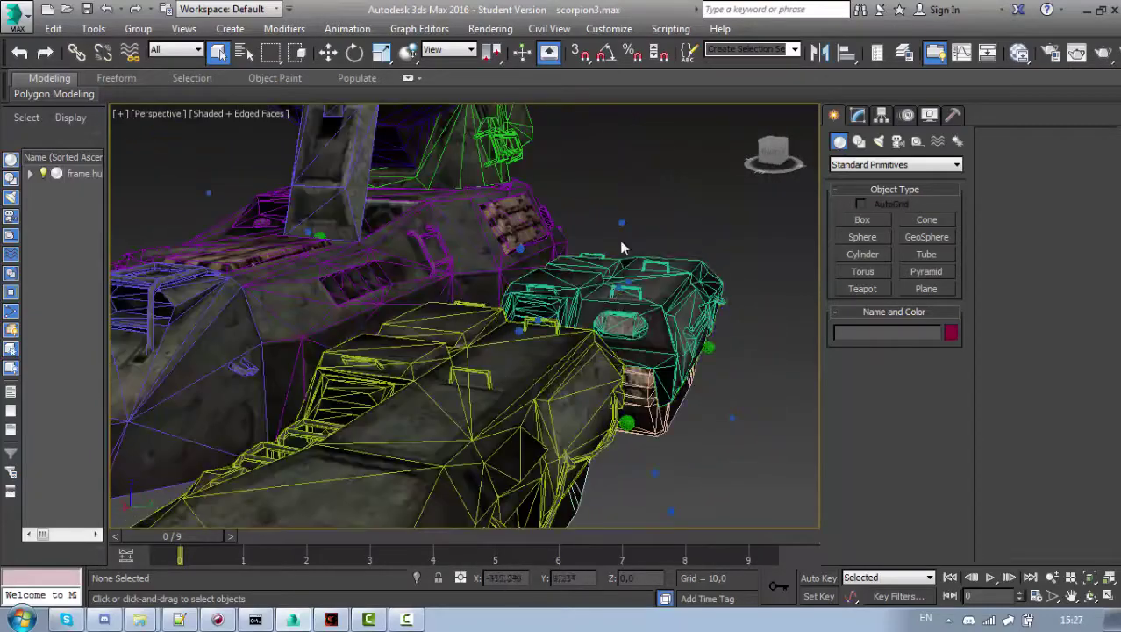
pyautogui.click(623, 222)
pyautogui.click(649, 241)
pyautogui.moveTo(650, 241); pyautogui.dragTo(579, 321, button='middle')
pyautogui.scroll(5, 579, 321)
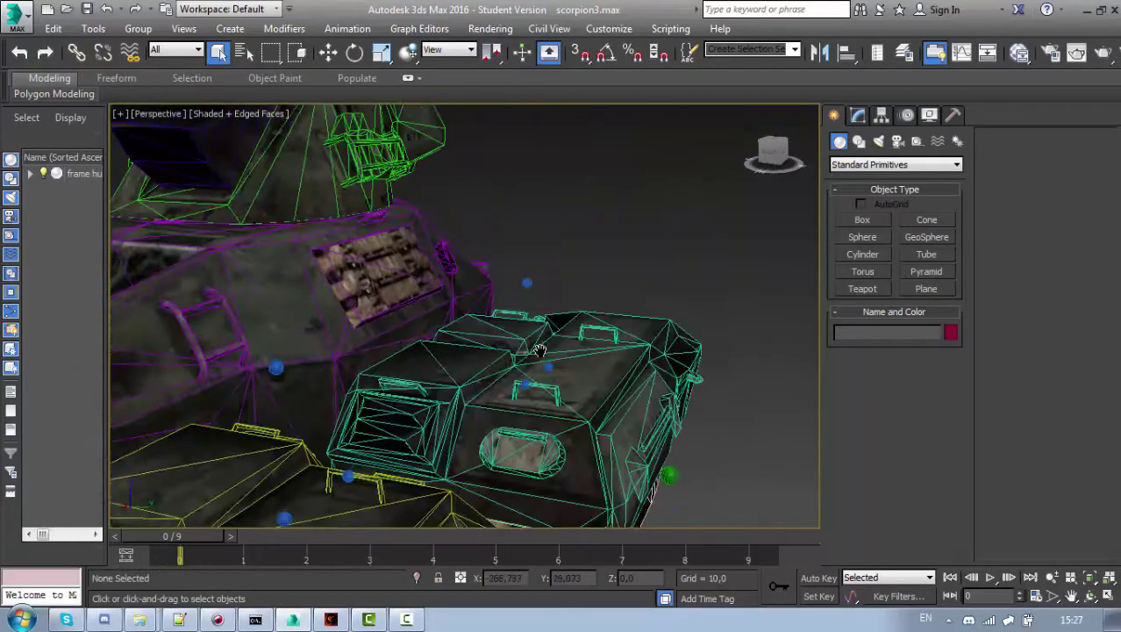
pyautogui.click(493, 255)
pyautogui.click(488, 290)
pyautogui.scroll(-6, 487, 323)
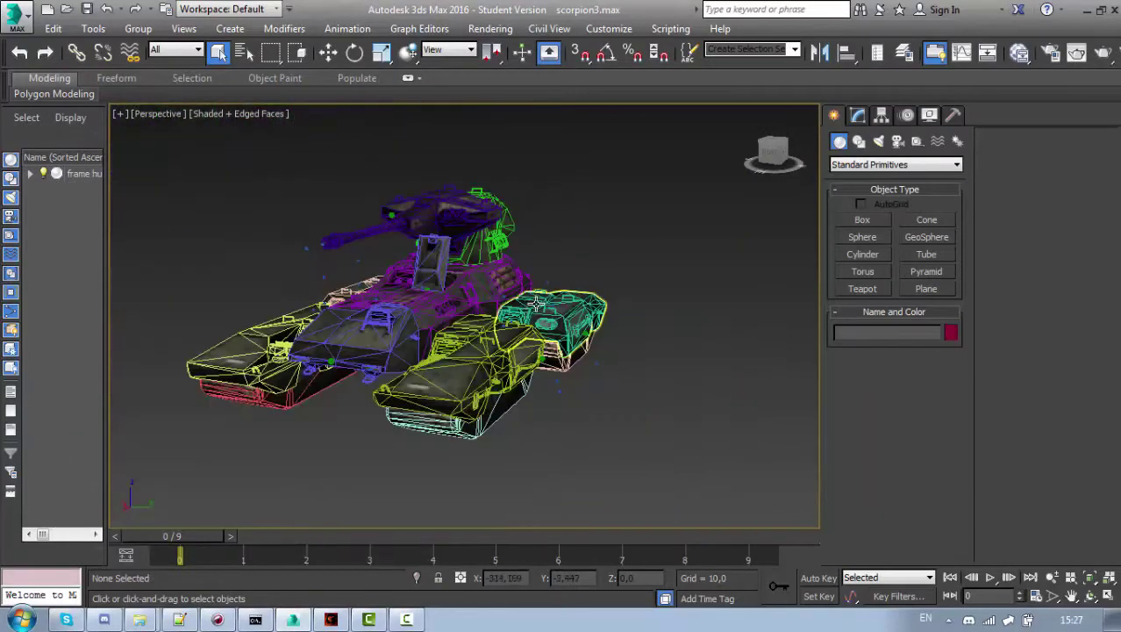
pyautogui.keyDown('alt'); pyautogui.moveTo(488, 323); pyautogui.dragTo(519, 350, button='middle'); pyautogui.keyUp('alt')
pyautogui.scroll(4, 520, 350)
pyautogui.scroll(-10, 496, 339)
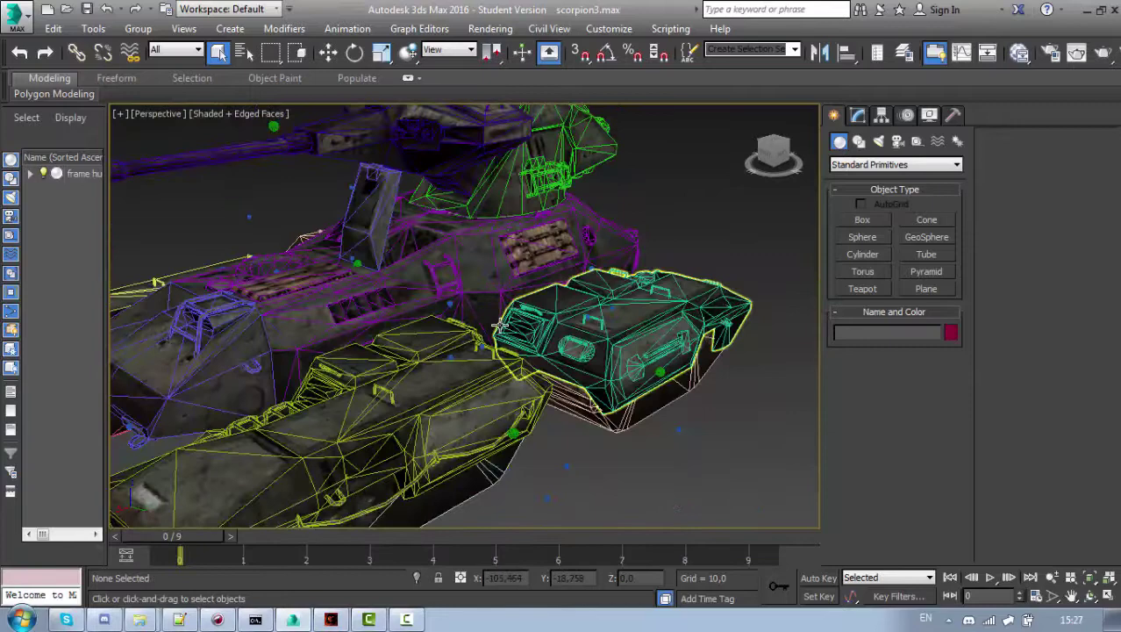
pyautogui.scroll(2, 569, 349)
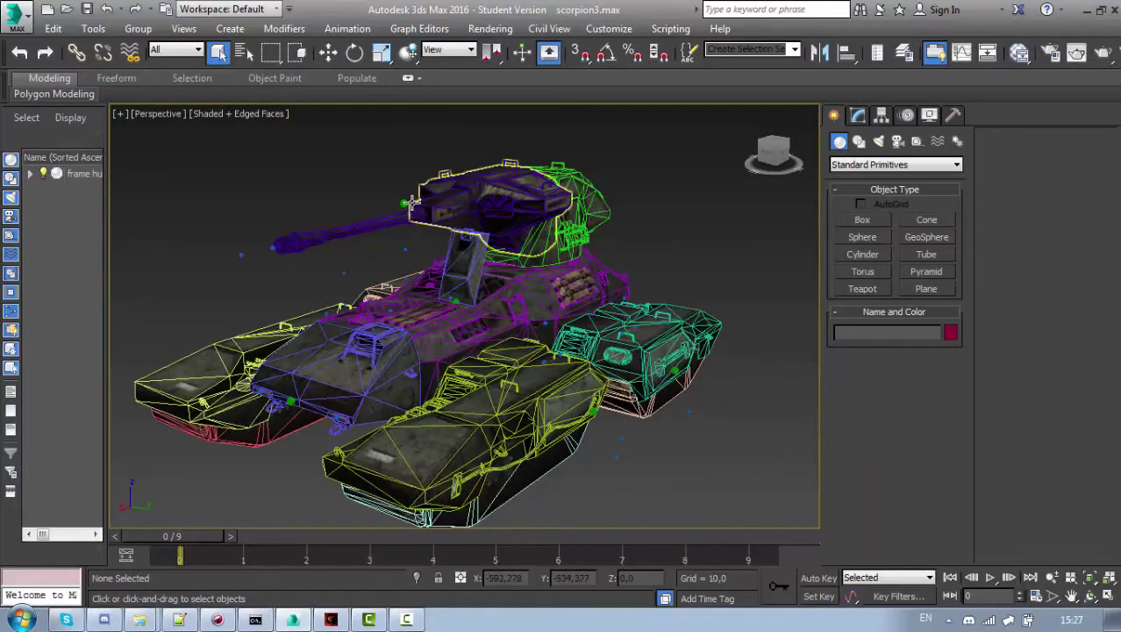
# Step: Select the frame cannon node beside the turret gun to identify it, and clear the selection
pyautogui.click(402, 203)
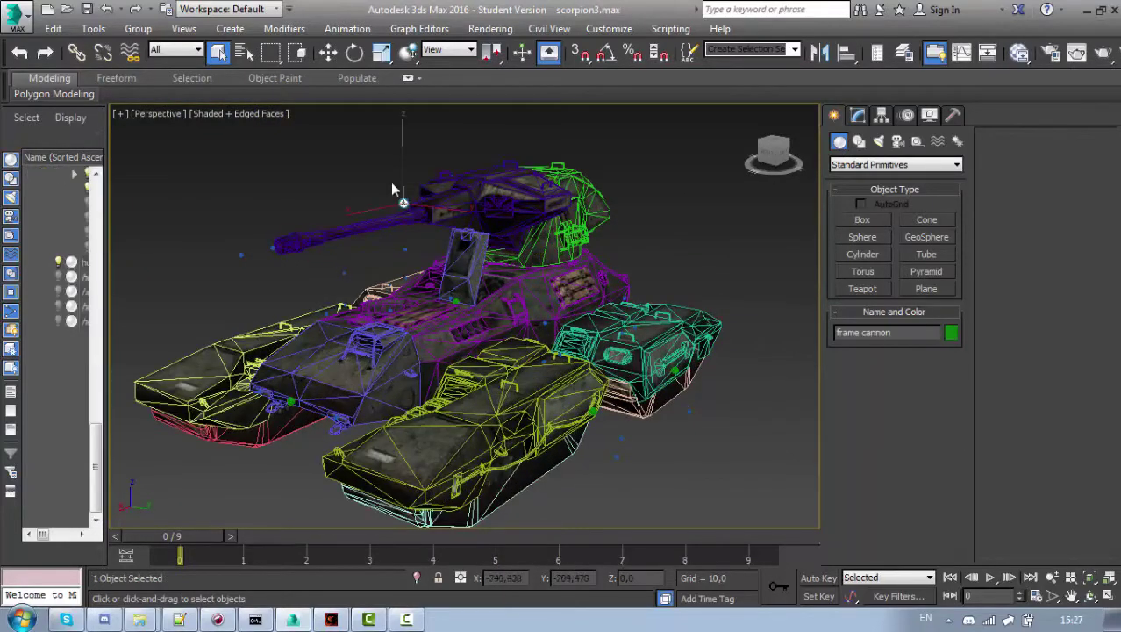
pyautogui.click(404, 200)
pyautogui.keyDown('alt'); pyautogui.moveTo(489, 398); pyautogui.dragTo(556, 411, button='middle'); pyautogui.keyUp('alt')
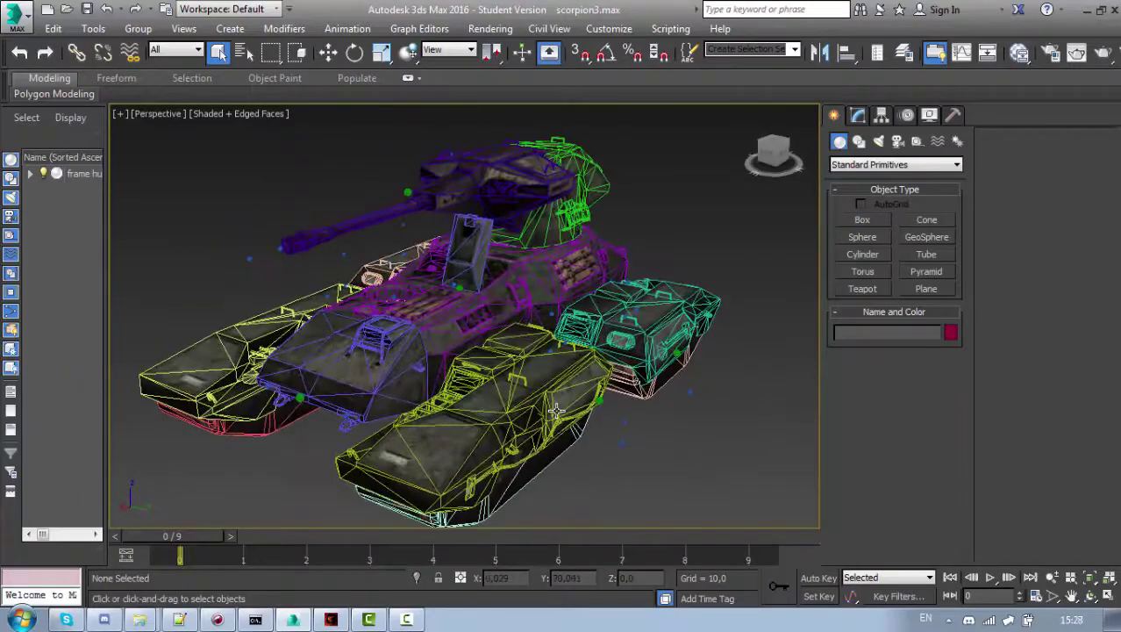
pyautogui.keyDown('alt'); pyautogui.moveTo(561, 321); pyautogui.dragTo(590, 375, button='middle'); pyautogui.keyUp('alt')
pyautogui.scroll(3, 579, 365)
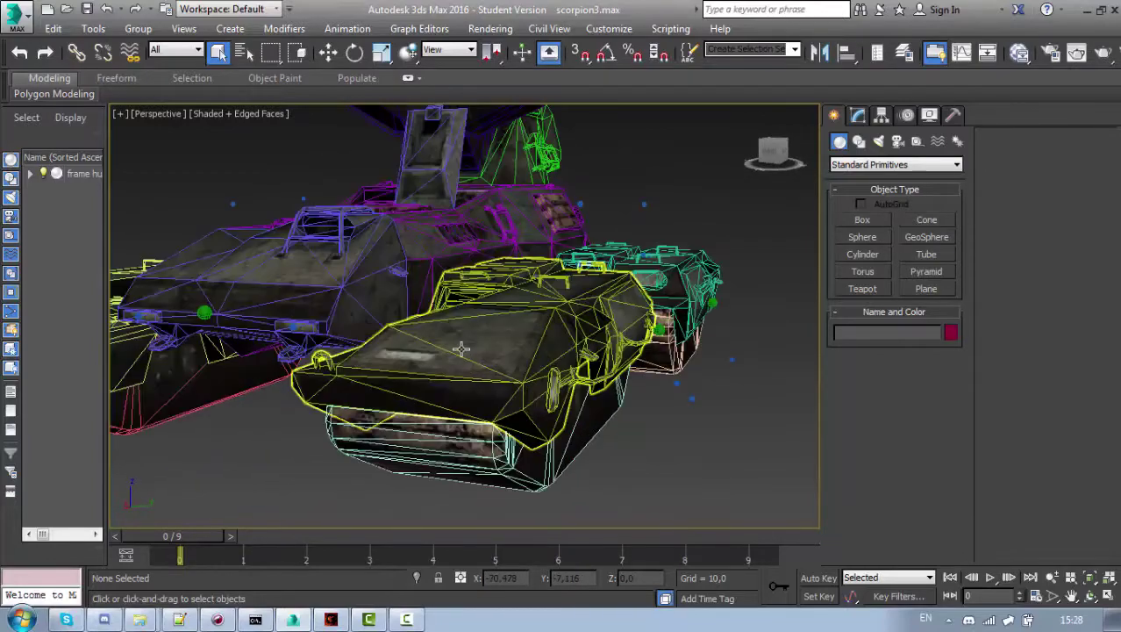
# Step: Select front_left_tread:base, inspect its tread faces at element level in the Editable Mesh, and clear the selection
pyautogui.scroll(-4, 478, 353)
pyautogui.scroll(4, 491, 368)
pyautogui.moveTo(493, 387)
pyautogui.keyDown('alt'); pyautogui.mouseDown(button='middle')
pyautogui.moveTo(521, 369)
pyautogui.moveTo(514, 395)
pyautogui.mouseUp(button='middle'); pyautogui.keyUp('alt')
pyautogui.click(523, 388)
pyautogui.scroll(-5, 524, 403)
pyautogui.scroll(3, 513, 395)
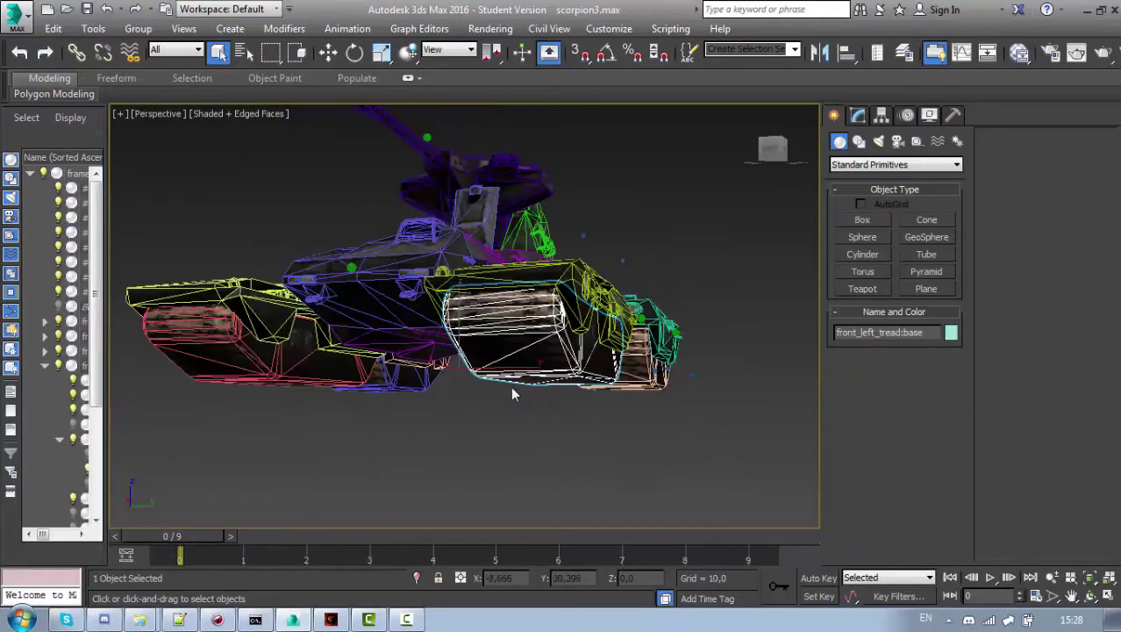
pyautogui.click(859, 116)
pyautogui.click(921, 292)
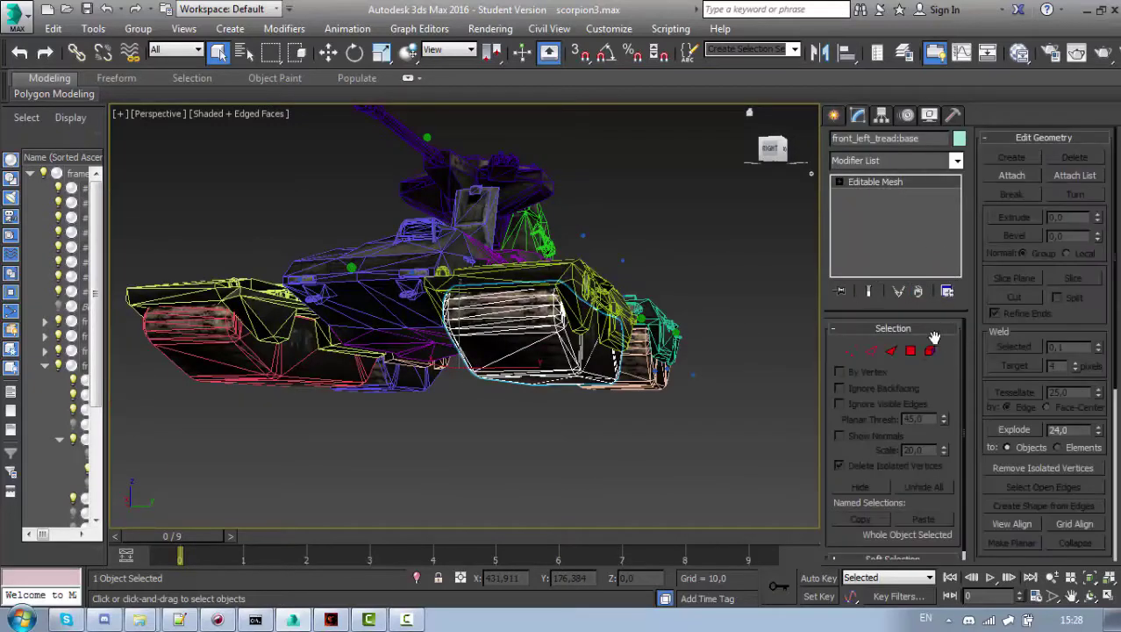
pyautogui.click(931, 351)
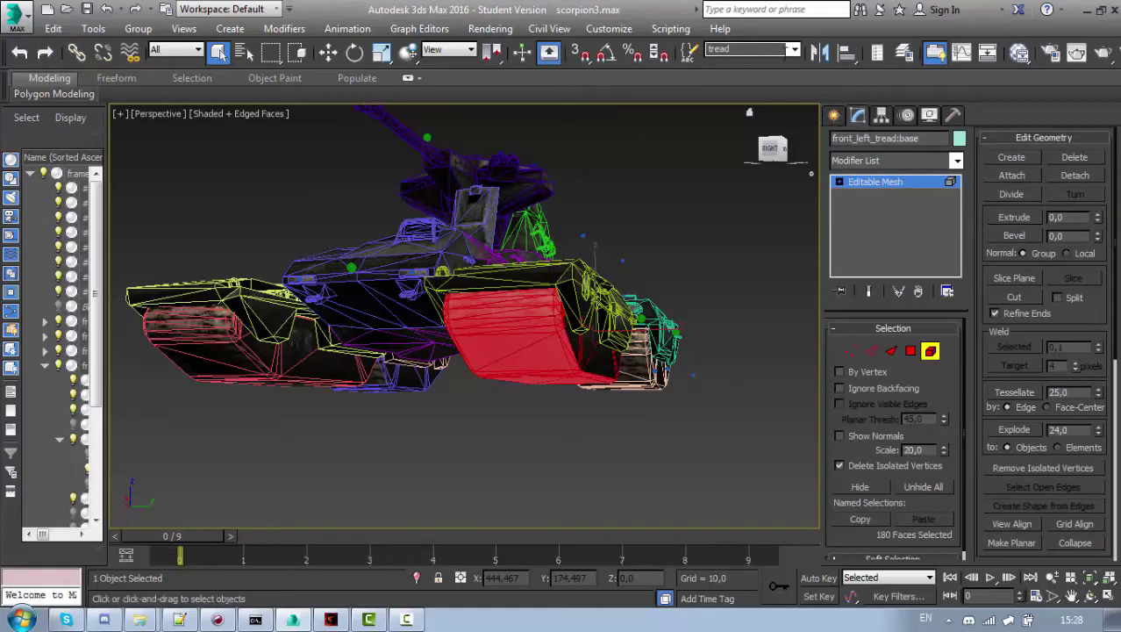
pyautogui.click(835, 120)
pyautogui.keyDown('alt'); pyautogui.moveTo(689, 233); pyautogui.dragTo(593, 303, button='middle'); pyautogui.keyUp('alt')
pyautogui.click(726, 346)
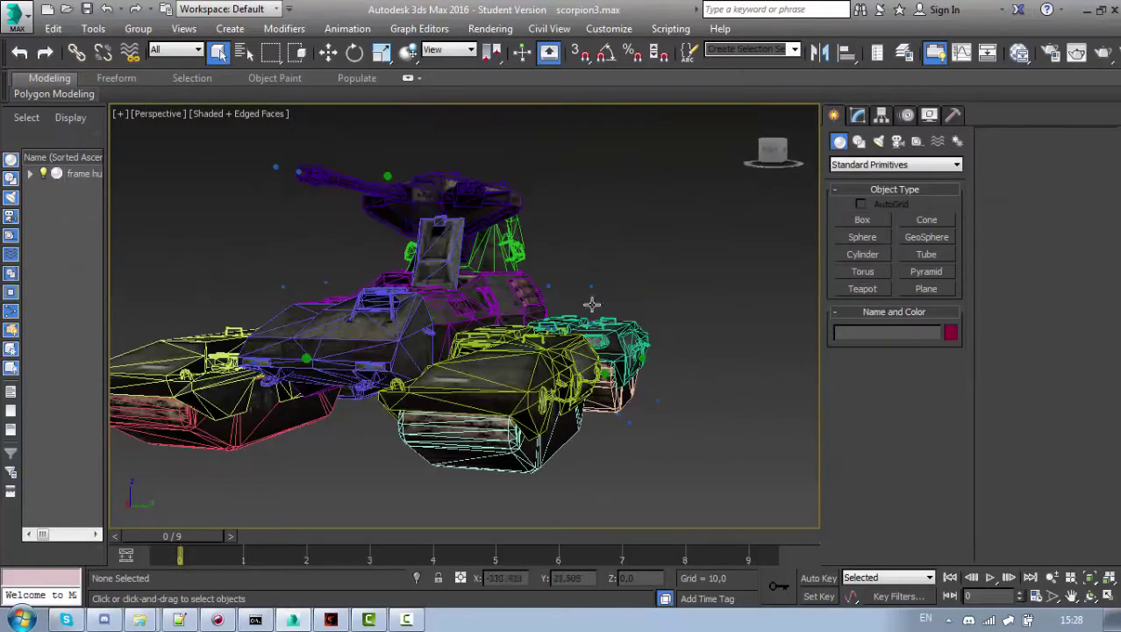
# Step: Select front_left_armor:base to identify it, clear the selection, and examine the whole tank
pyautogui.click(537, 349)
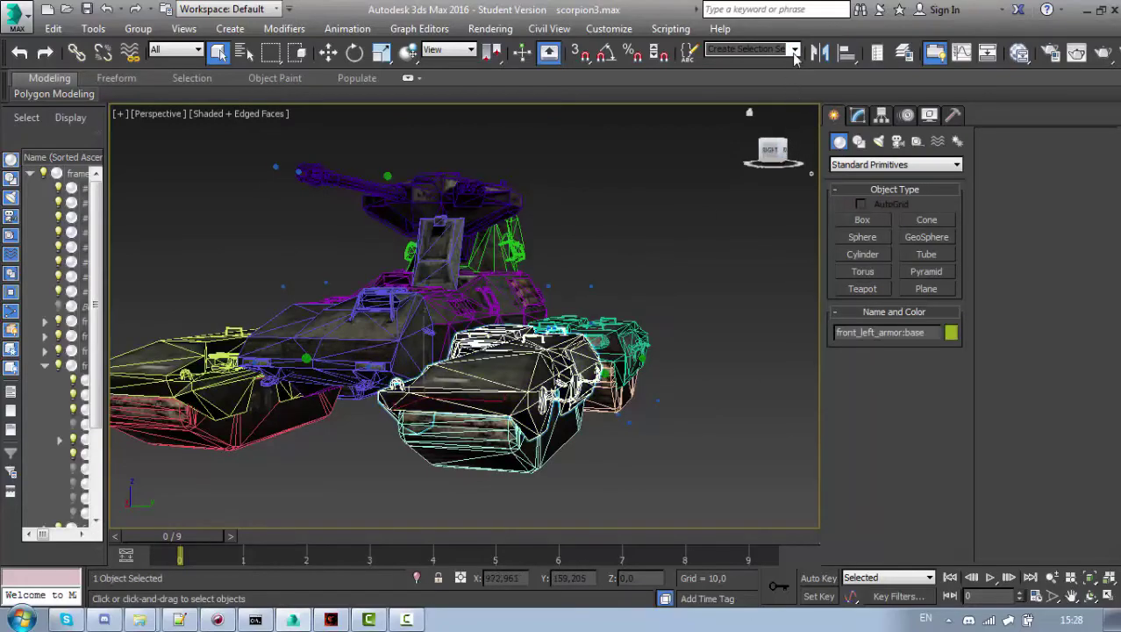
pyautogui.click(720, 218)
pyautogui.scroll(3, 677, 270)
pyautogui.keyDown('alt'); pyautogui.moveTo(671, 270); pyautogui.dragTo(638, 340, button='middle'); pyautogui.keyUp('alt')
pyautogui.scroll(-5, 638, 341)
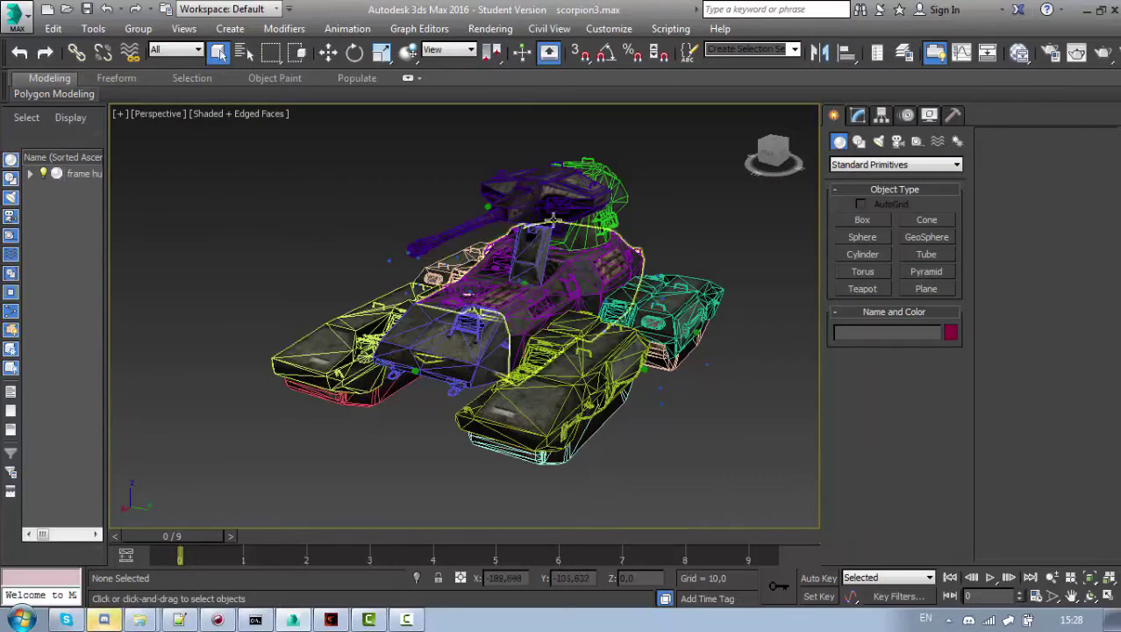
pyautogui.keyDown('alt'); pyautogui.moveTo(514, 238); pyautogui.dragTo(594, 402, button='middle'); pyautogui.keyUp('alt')
pyautogui.scroll(3, 522, 426)
# Step: Select the objects in the markers named selection set and hide them
pyautogui.click(791, 50)
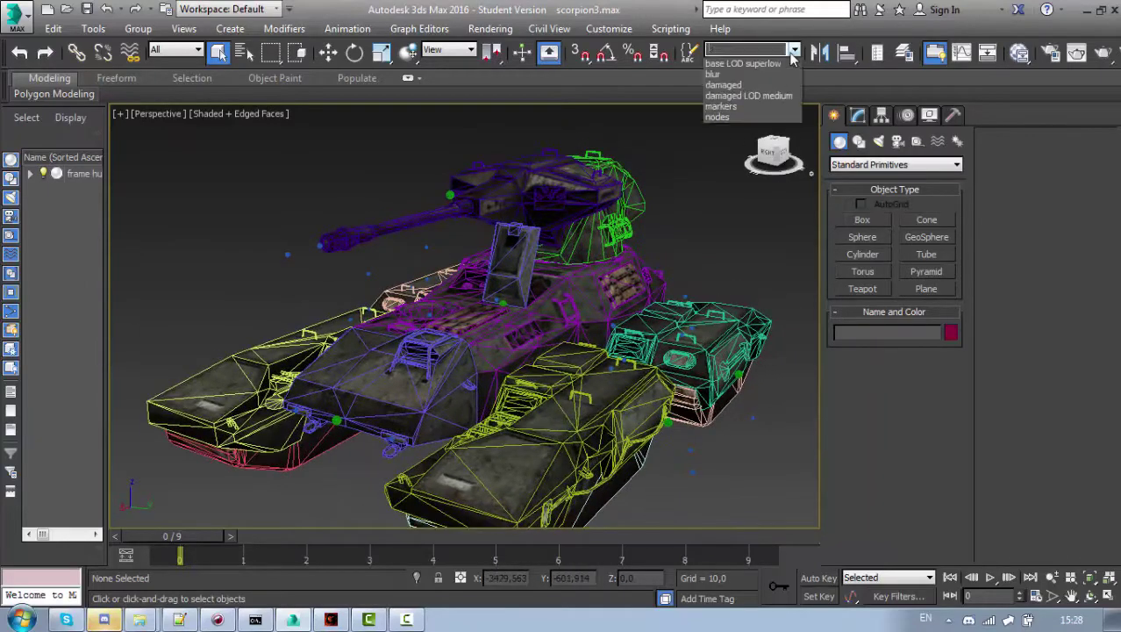
pyautogui.click(734, 140)
pyautogui.rightClick(671, 255)
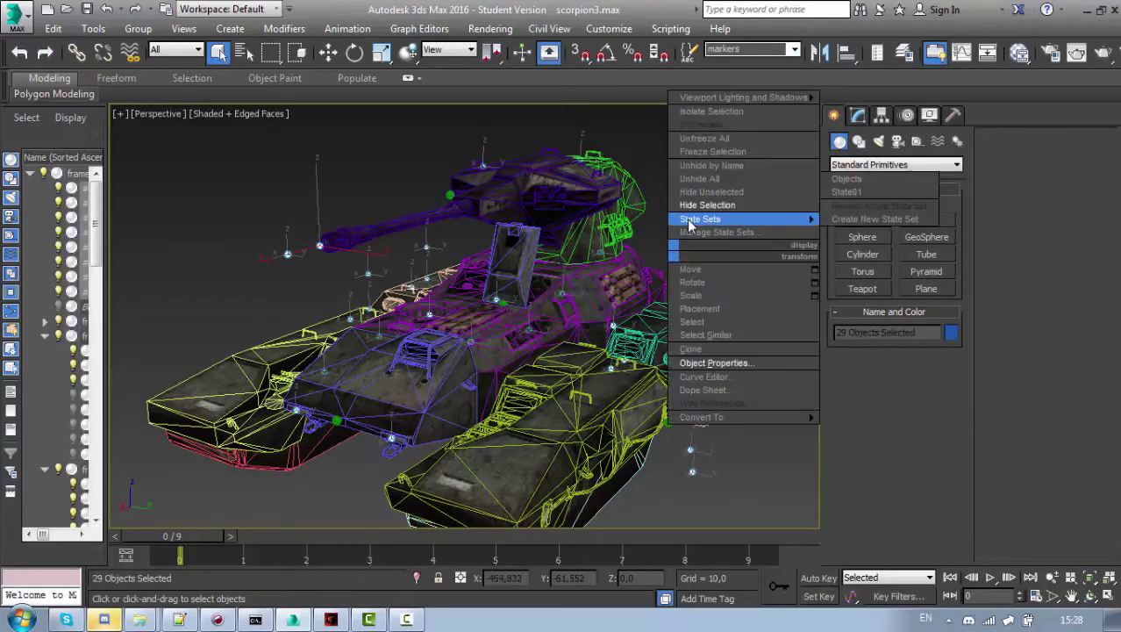
pyautogui.click(687, 219)
# Step: Select the tank's full-detail base mesh objects through their named selection set and hide them
pyautogui.click(793, 50)
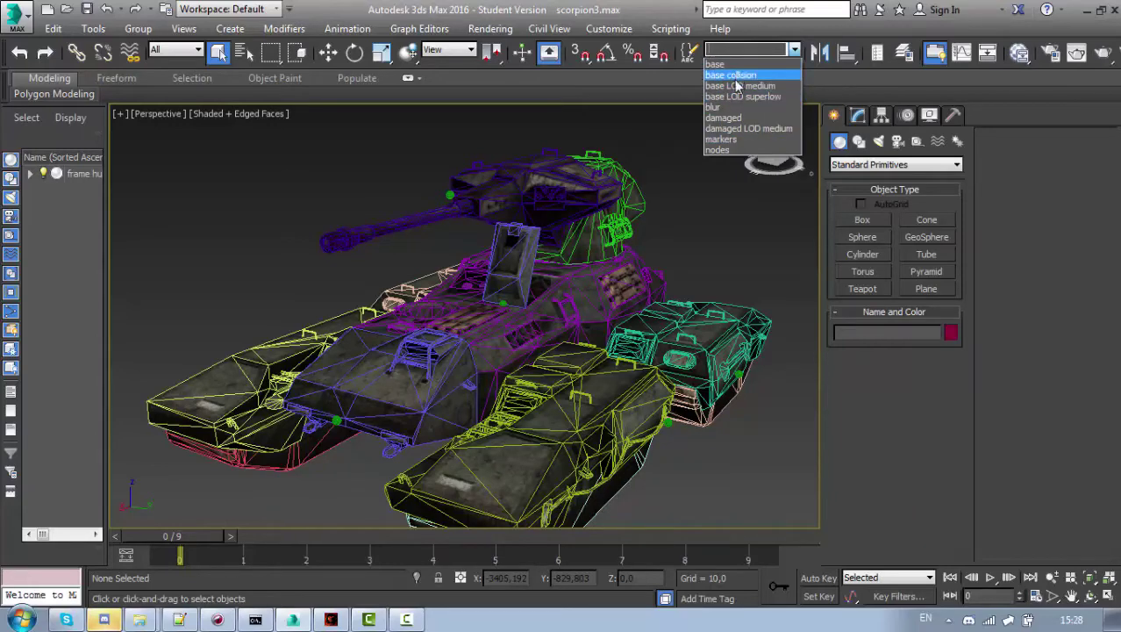
pyautogui.click(733, 74)
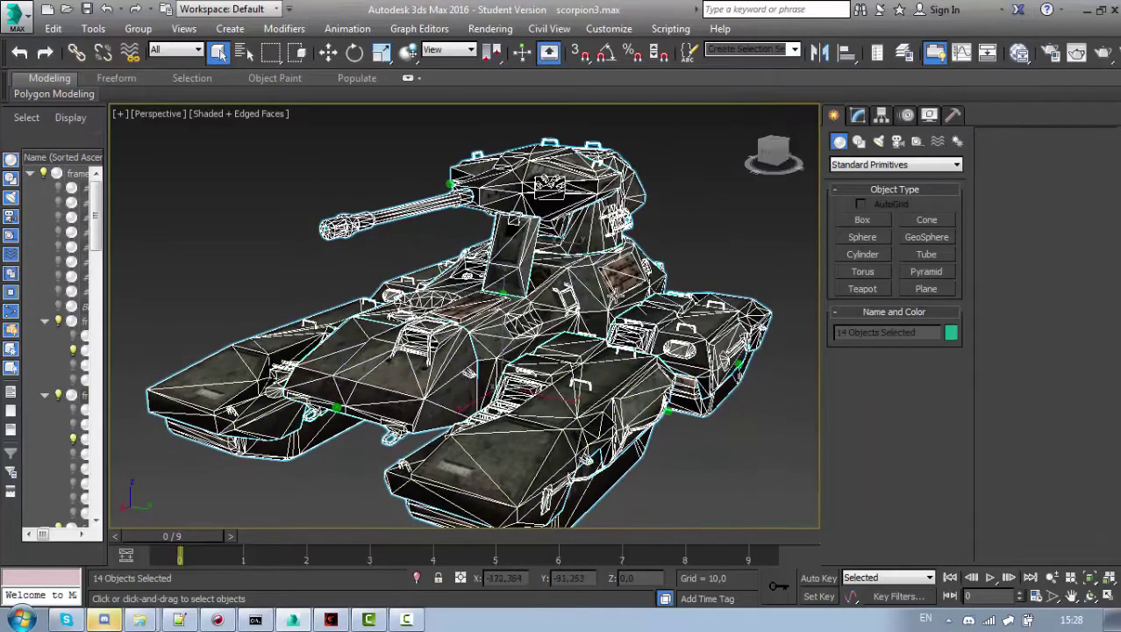
pyautogui.rightClick(607, 281)
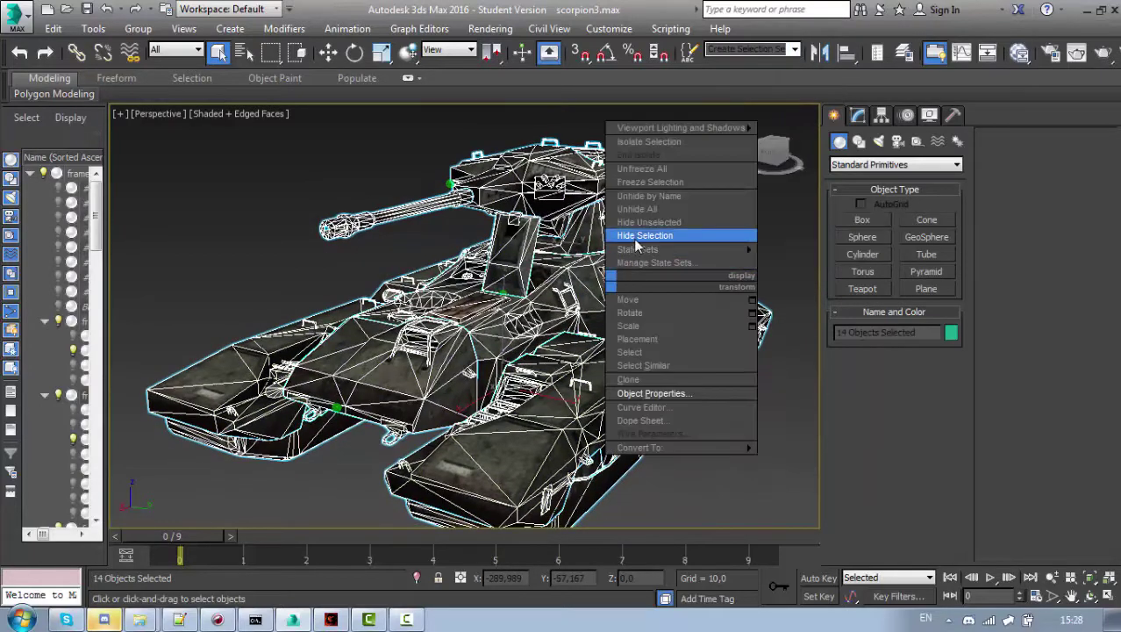
pyautogui.click(635, 238)
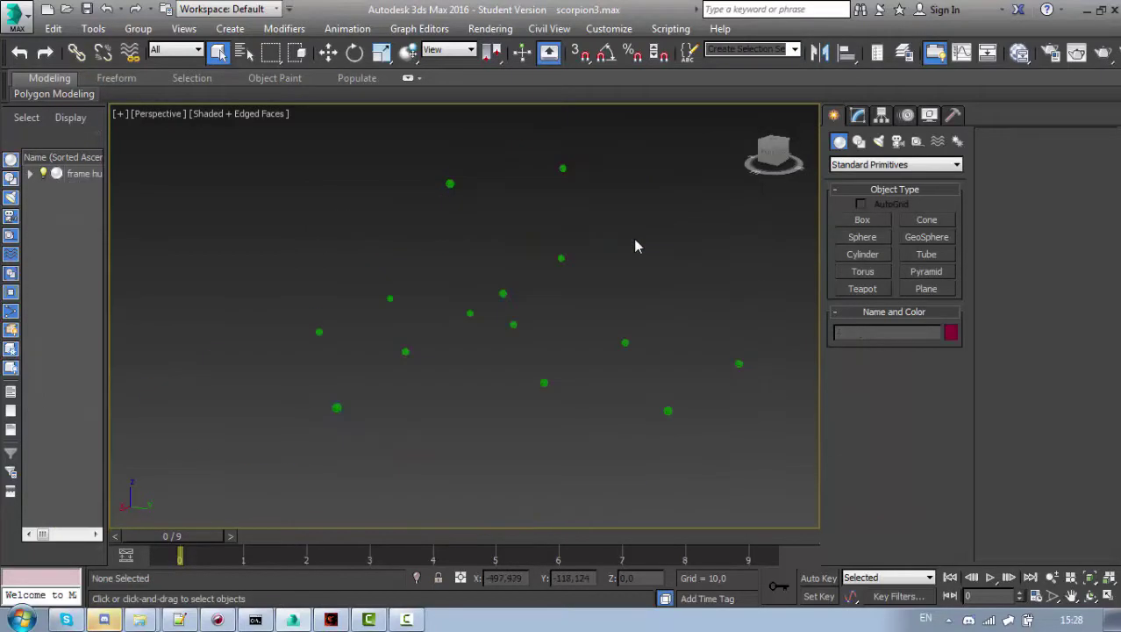
# Step: Unhide the objects in the base LOD medium selection set and clear the selection
pyautogui.click(795, 50)
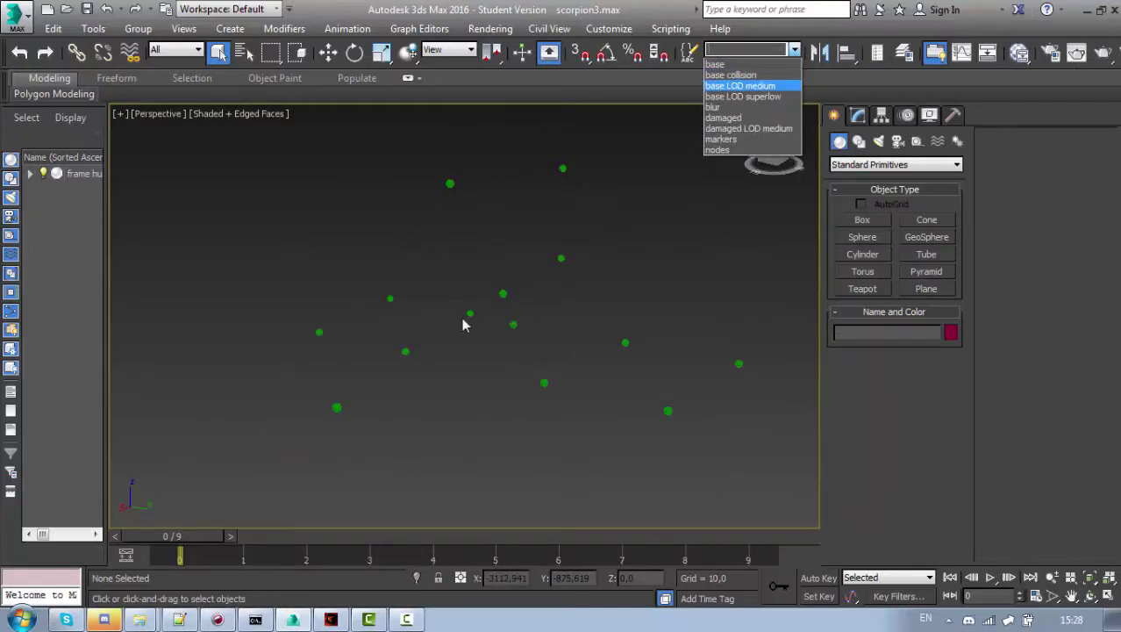
pyautogui.click(765, 86)
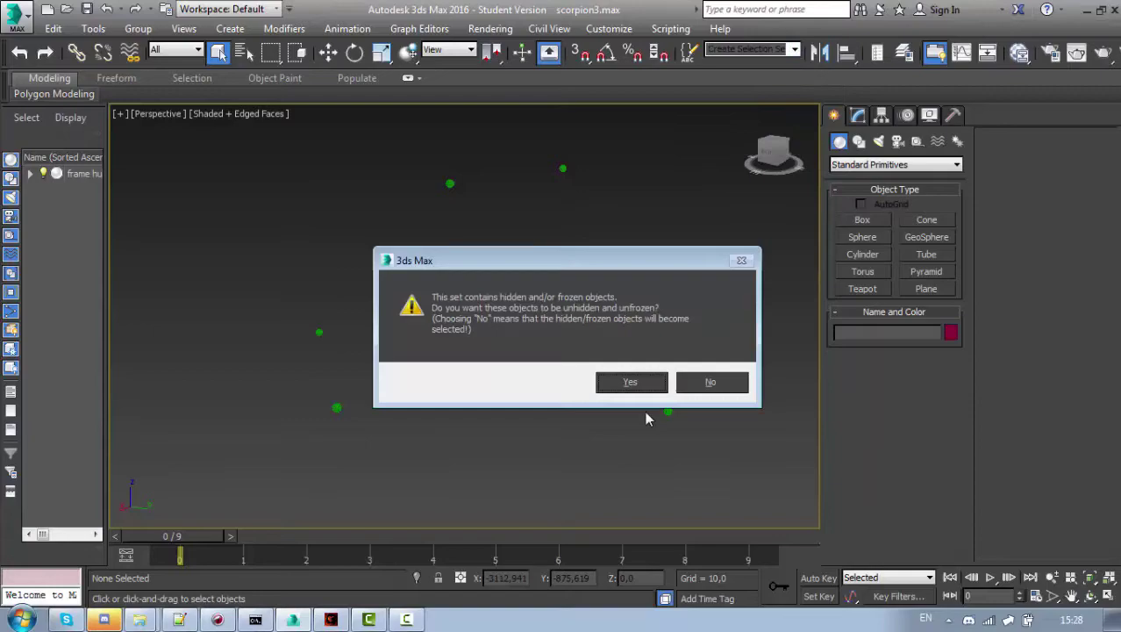
pyautogui.click(631, 381)
pyautogui.keyDown('alt'); pyautogui.moveTo(603, 430); pyautogui.dragTo(681, 461, button='middle'); pyautogui.keyUp('alt')
pyautogui.click(681, 461)
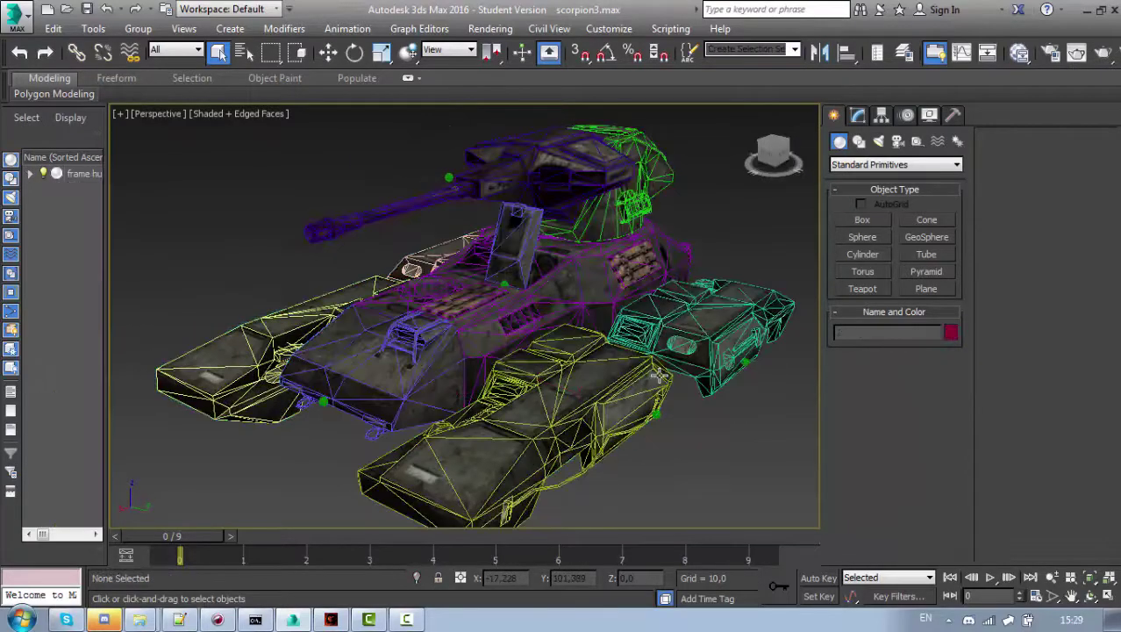
# Step: Examine the medium-detail tank from several angles, select hull:base01 to inspect its mesh, and clear the selection
pyautogui.keyDown('alt'); pyautogui.moveTo(618, 350); pyautogui.dragTo(528, 362, button='middle'); pyautogui.keyUp('alt')
pyautogui.moveTo(636, 396); pyautogui.dragTo(430, 377, button='middle')
pyautogui.scroll(-3, 430, 378)
pyautogui.keyDown('alt'); pyautogui.moveTo(518, 377); pyautogui.dragTo(673, 346, button='middle'); pyautogui.keyUp('alt')
pyautogui.scroll(5, 520, 356)
pyautogui.scroll(-5, 673, 346)
pyautogui.click(569, 365)
pyautogui.keyDown('alt'); pyautogui.moveTo(568, 365); pyautogui.dragTo(664, 404, button='middle'); pyautogui.keyUp('alt')
pyautogui.scroll(4, 665, 403)
pyautogui.keyDown('alt'); pyautogui.moveTo(518, 400); pyautogui.dragTo(600, 430, button='middle'); pyautogui.keyUp('alt')
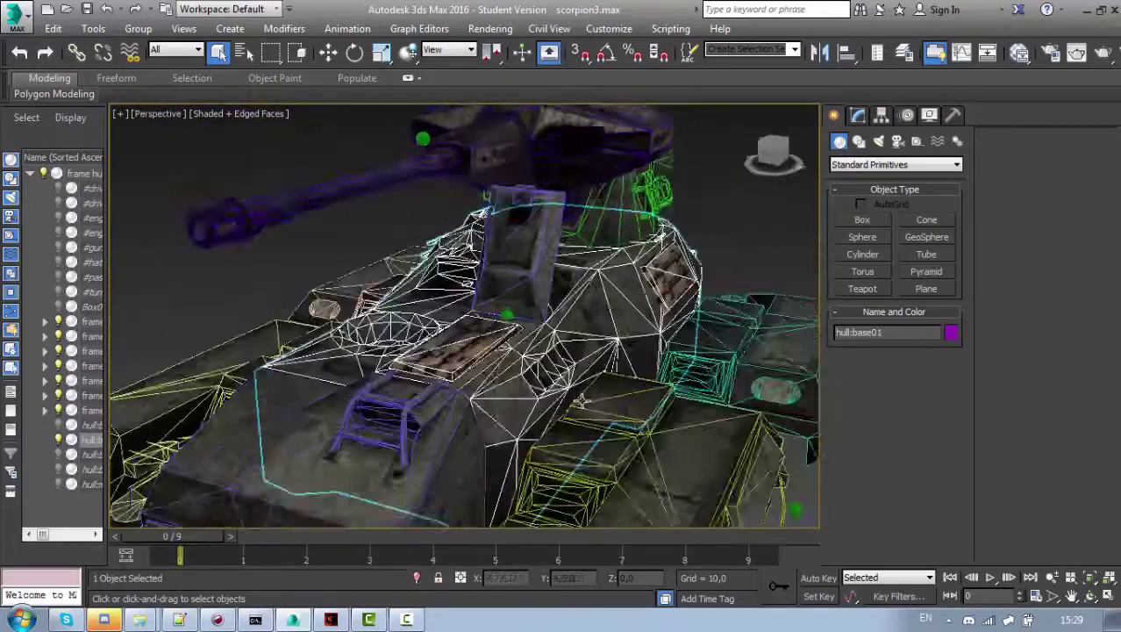
pyautogui.scroll(-5, 602, 437)
pyautogui.click(712, 219)
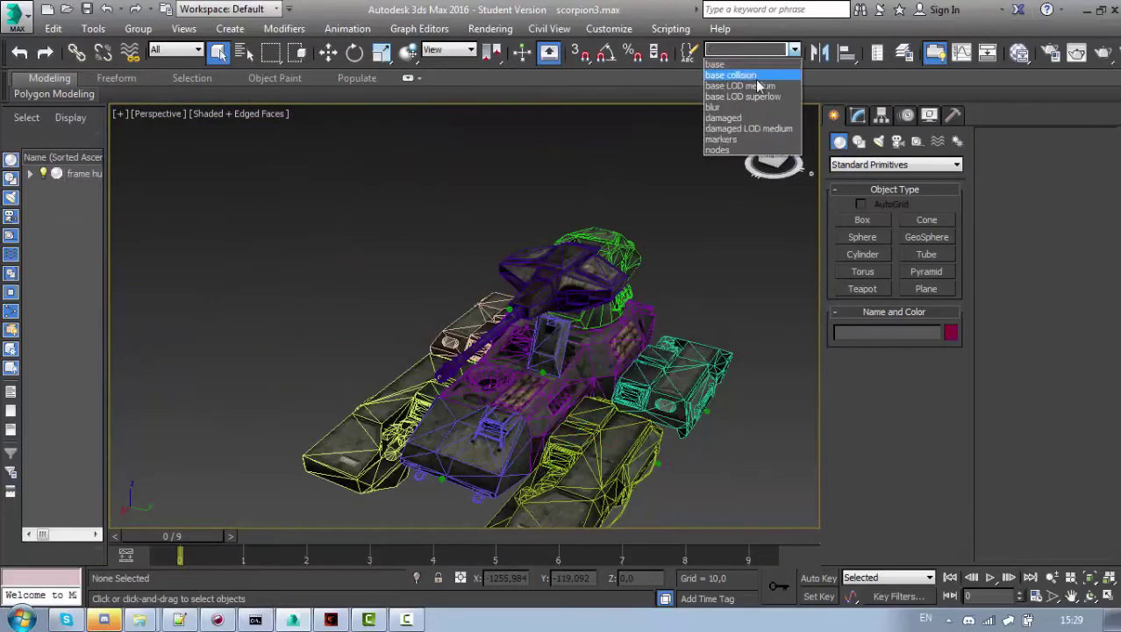
# Step: Select the objects in the base LOD medium named selection set and hide them
pyautogui.click(758, 82)
pyautogui.rightClick(689, 206)
pyautogui.click(724, 176)
# Step: Unhide the objects in the base LOD superlow selection set and select hull:base02 to inspect its simplified mesh
pyautogui.click(768, 50)
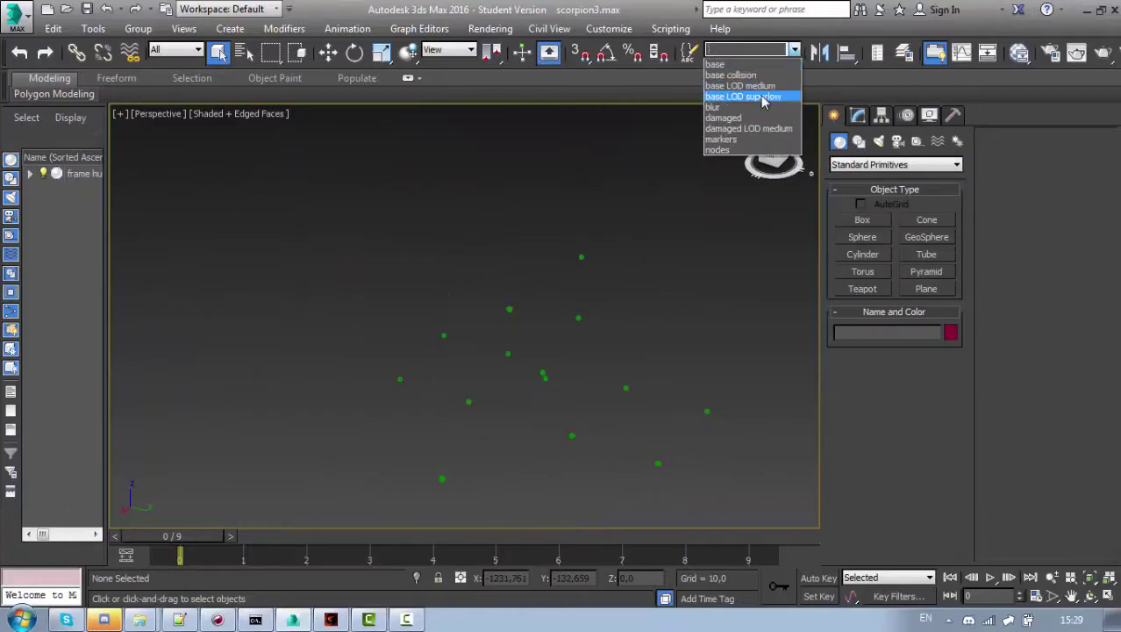
pyautogui.click(763, 98)
pyautogui.click(633, 381)
pyautogui.click(713, 339)
pyautogui.keyDown('alt'); pyautogui.moveTo(625, 419); pyautogui.dragTo(674, 239, button='middle'); pyautogui.keyUp('alt')
pyautogui.click(581, 382)
pyautogui.scroll(3, 513, 350)
# Step: Select the objects in the base LOD superlow named selection set and hide them
pyautogui.click(793, 52)
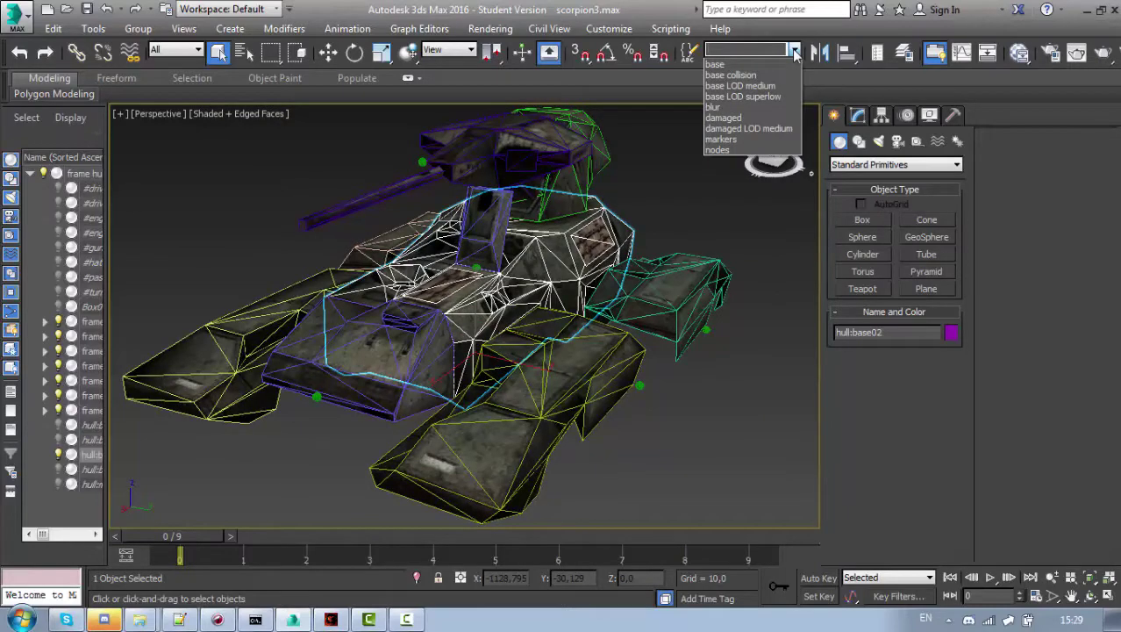
pyautogui.click(795, 51)
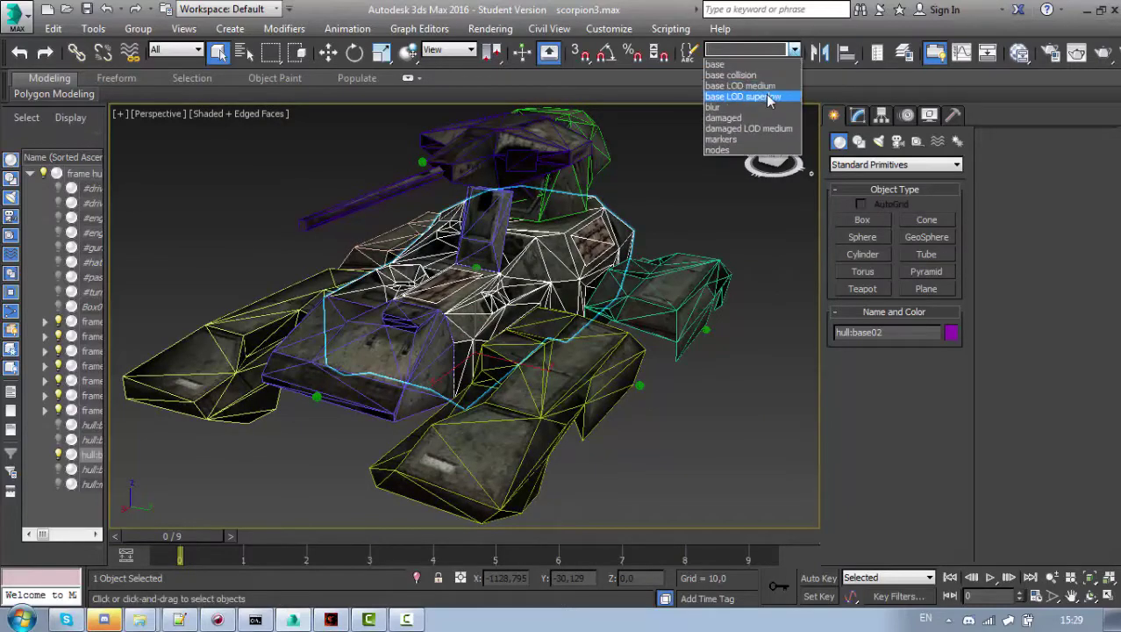
pyautogui.click(771, 96)
pyautogui.rightClick(689, 180)
pyautogui.click(721, 138)
# Step: Unhide the damaged selection set, examine the wrecked tank with and without edged faces, and hide it again
pyautogui.click(795, 50)
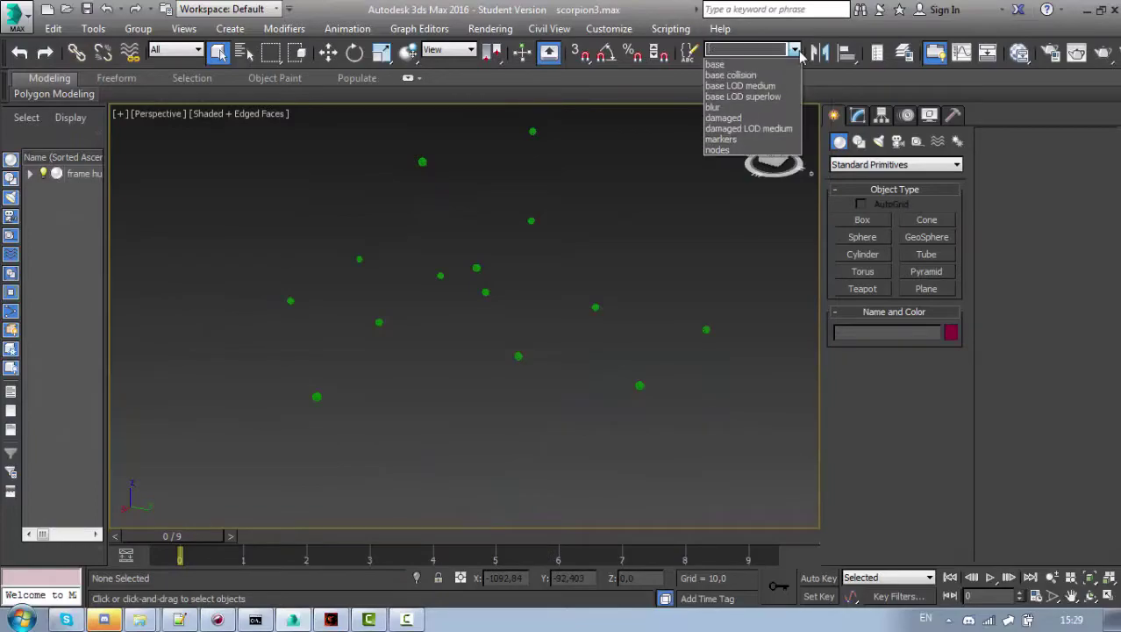
pyautogui.click(742, 118)
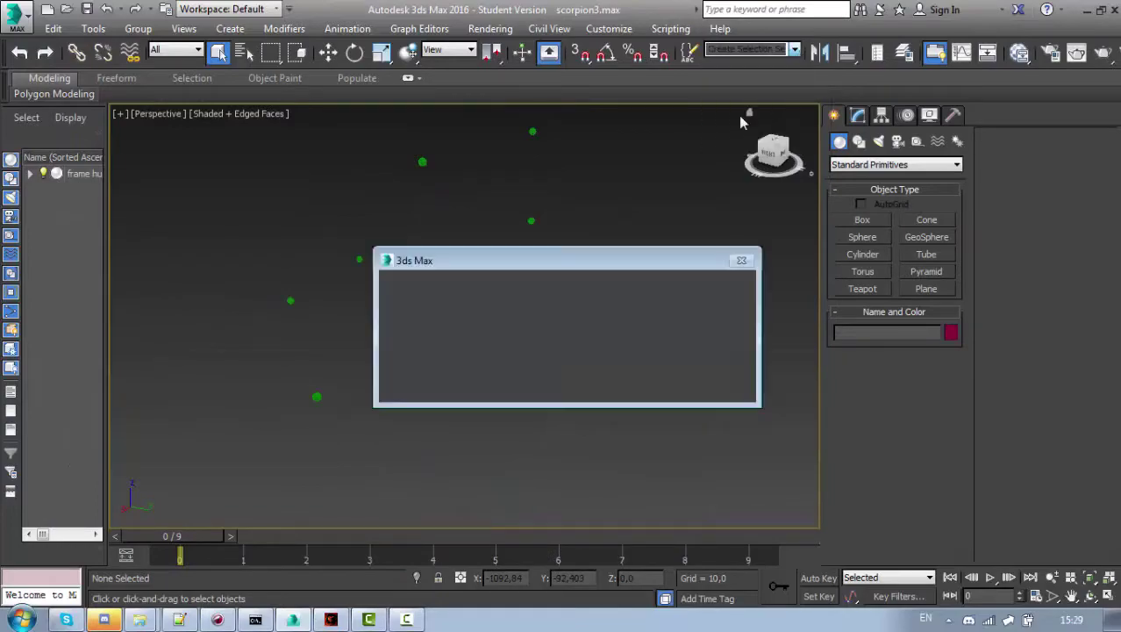
pyautogui.click(631, 381)
pyautogui.keyDown('alt'); pyautogui.moveTo(636, 382); pyautogui.dragTo(661, 426, button='middle'); pyautogui.keyUp('alt')
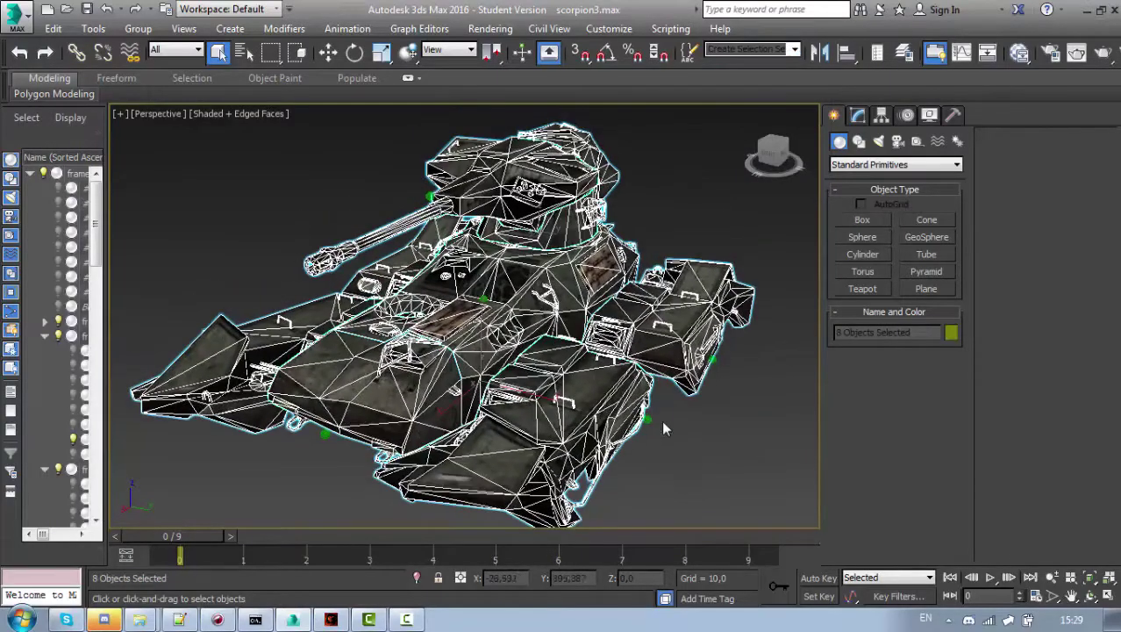
pyautogui.moveTo(579, 430)
pyautogui.keyDown('alt'); pyautogui.mouseDown(button='middle')
pyautogui.moveTo(651, 435)
pyautogui.moveTo(715, 362)
pyautogui.moveTo(619, 410)
pyautogui.moveTo(509, 443)
pyautogui.moveTo(611, 401)
pyautogui.moveTo(591, 401)
pyautogui.moveTo(616, 413)
pyautogui.moveTo(554, 453)
pyautogui.moveTo(508, 458)
pyautogui.moveTo(557, 387)
pyautogui.mouseUp(button='middle'); pyautogui.keyUp('alt')
pyautogui.press('F4')
pyautogui.press('F4')
pyautogui.rightClick(561, 318)
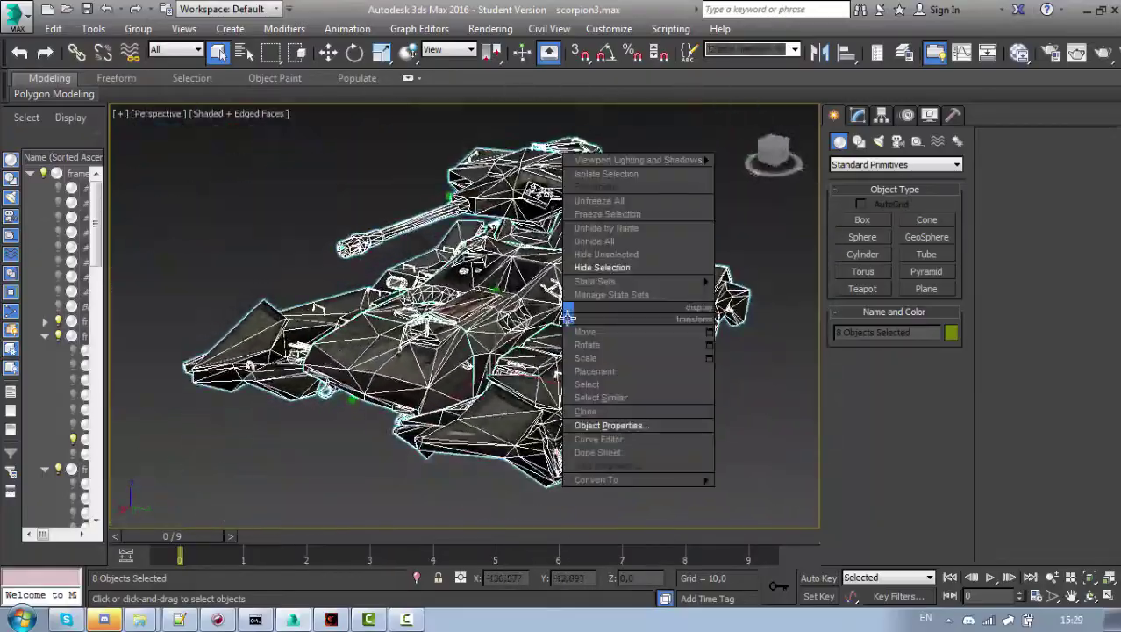
pyautogui.click(590, 270)
# Step: Unhide the damaged LOD medium selection set, examine it with and without edged faces, and hide it again
pyautogui.click(793, 50)
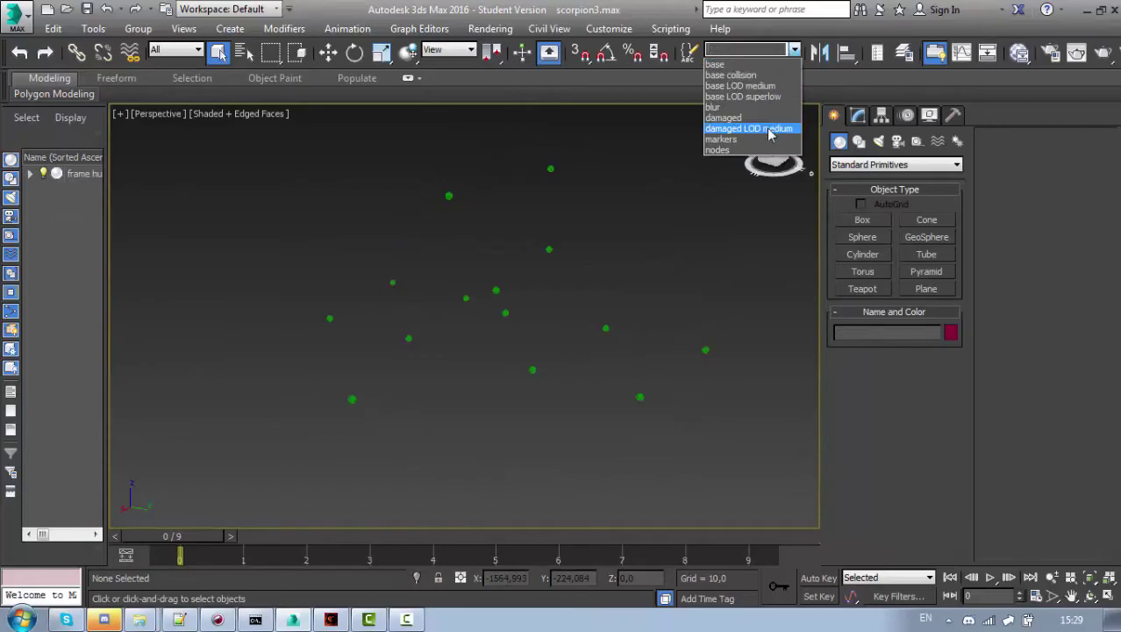
pyautogui.click(769, 129)
pyautogui.click(646, 380)
pyautogui.keyDown('alt'); pyautogui.moveTo(560, 380); pyautogui.dragTo(606, 395, button='middle'); pyautogui.keyUp('alt')
pyautogui.press('F4')
pyautogui.press('F4')
pyautogui.rightClick(571, 343)
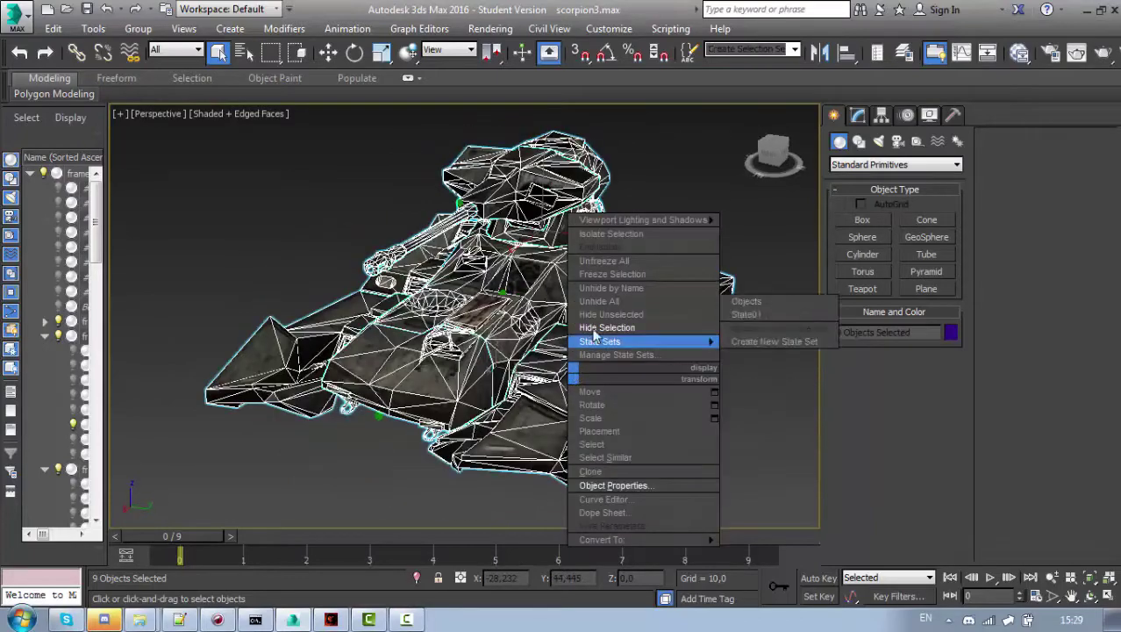
pyautogui.click(606, 323)
# Step: Unhide the objects in the base LOD superlow selection set and view the low-detail tank from the side and front
pyautogui.click(794, 50)
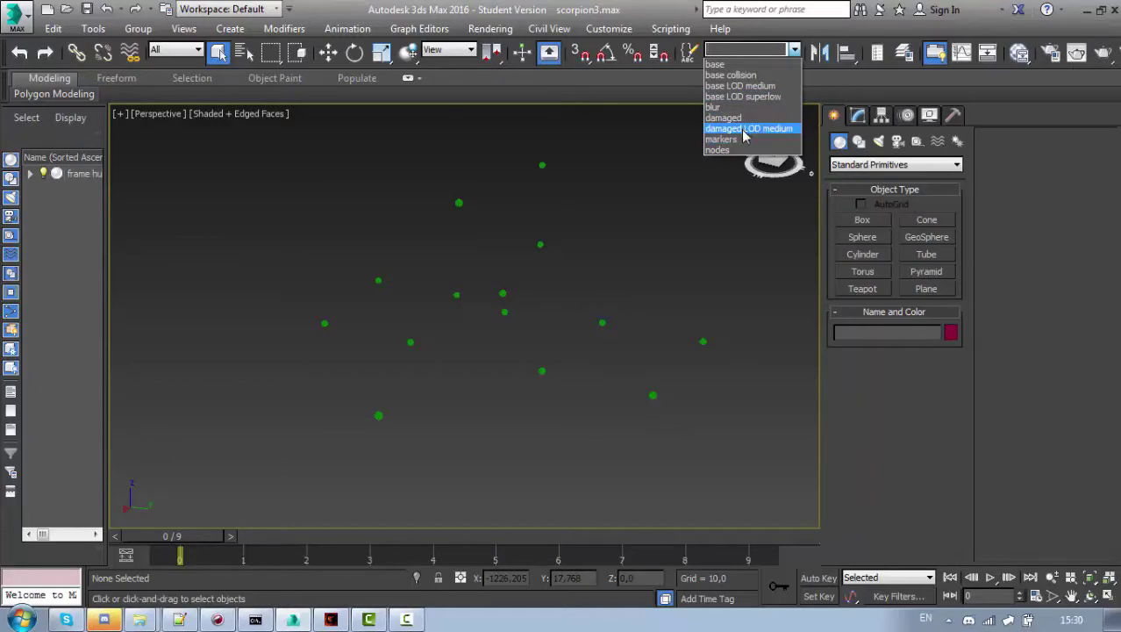
pyautogui.click(753, 97)
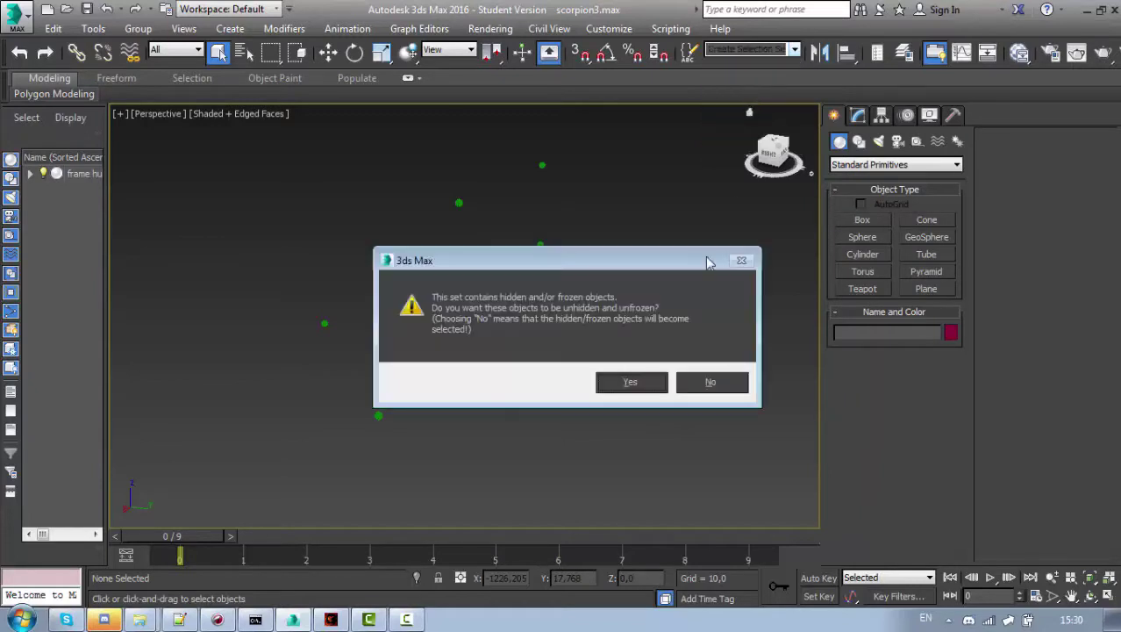
pyautogui.click(632, 382)
pyautogui.keyDown('alt'); pyautogui.moveTo(662, 436); pyautogui.dragTo(474, 392, button='middle'); pyautogui.keyUp('alt')
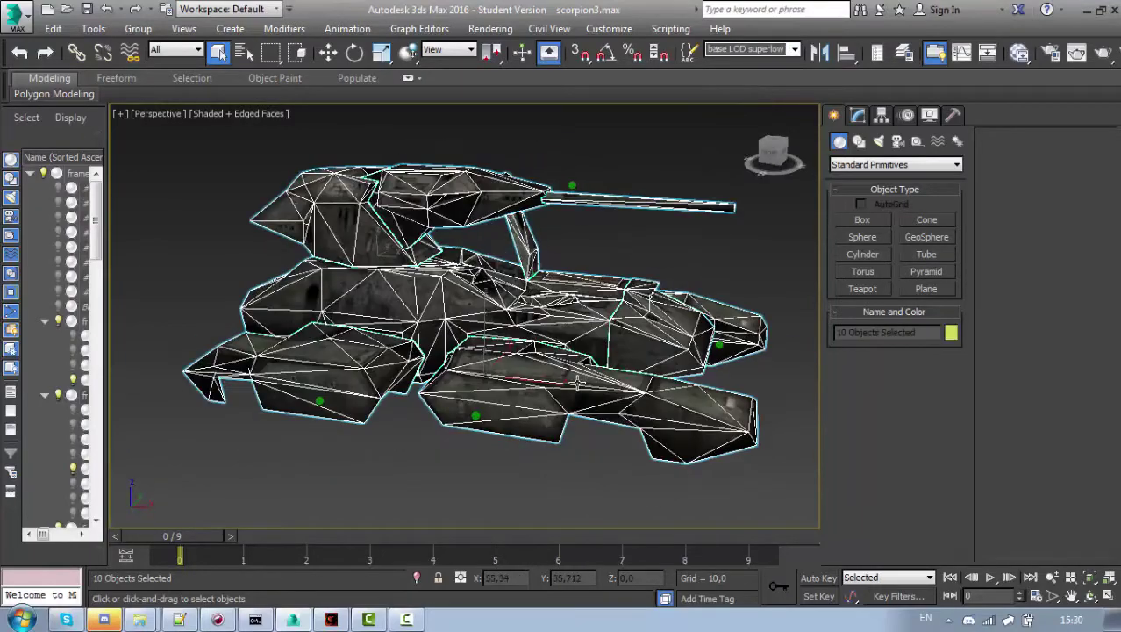
pyautogui.keyDown('alt'); pyautogui.moveTo(578, 382); pyautogui.dragTo(658, 202, button='middle'); pyautogui.keyUp('alt')
# Step: Examine the low-detail tank from further angles and reselect the objects in the base LOD superlow set
pyautogui.click(793, 53)
pyautogui.click(786, 84)
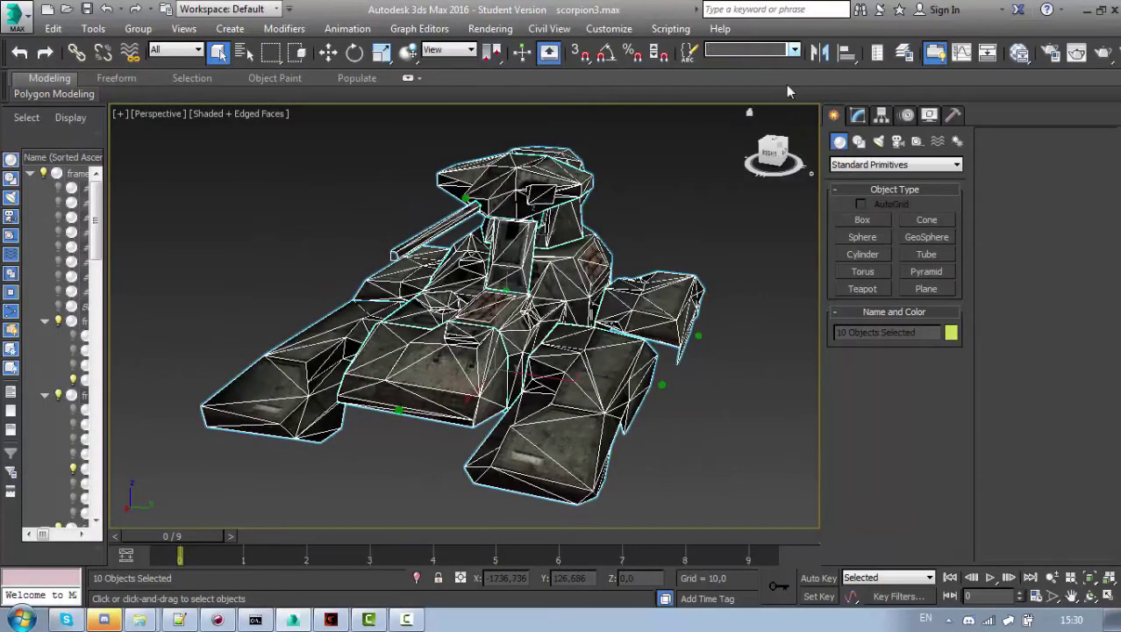
pyautogui.keyDown('alt'); pyautogui.moveTo(651, 322); pyautogui.dragTo(556, 272, button='middle'); pyautogui.keyUp('alt')
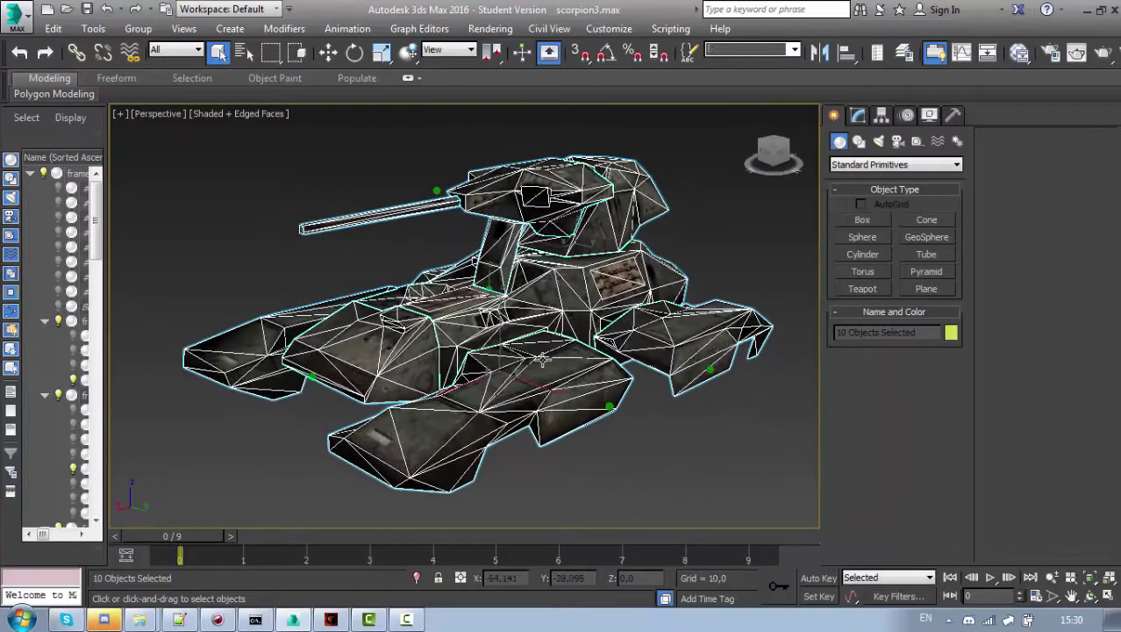
pyautogui.keyDown('alt'); pyautogui.moveTo(542, 360); pyautogui.dragTo(694, 252, button='middle'); pyautogui.keyUp('alt')
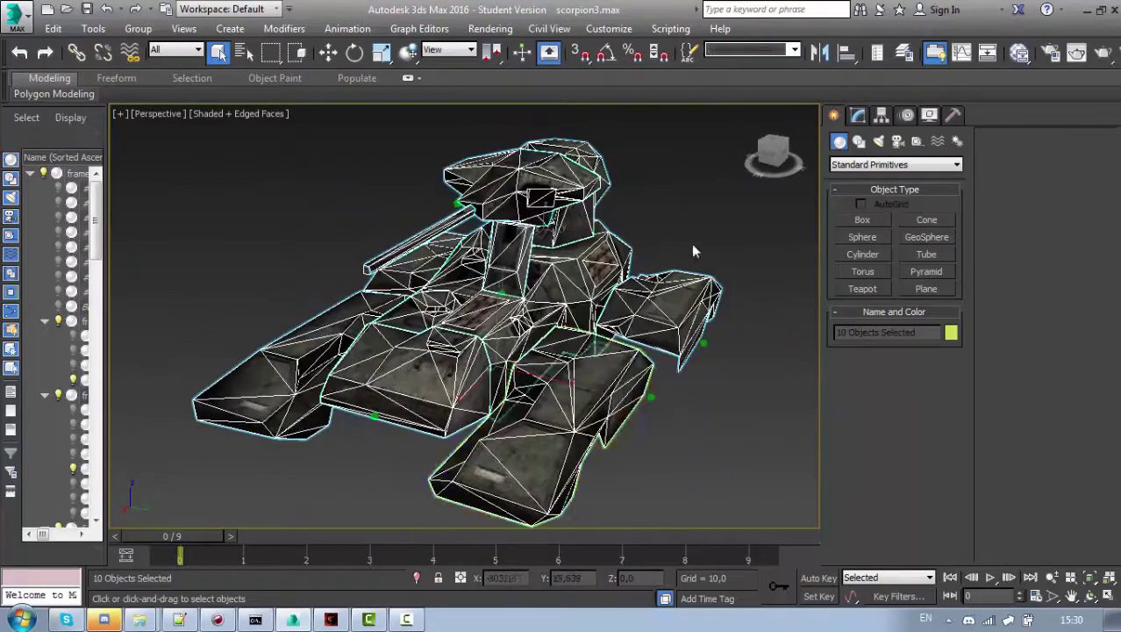
pyautogui.click(794, 51)
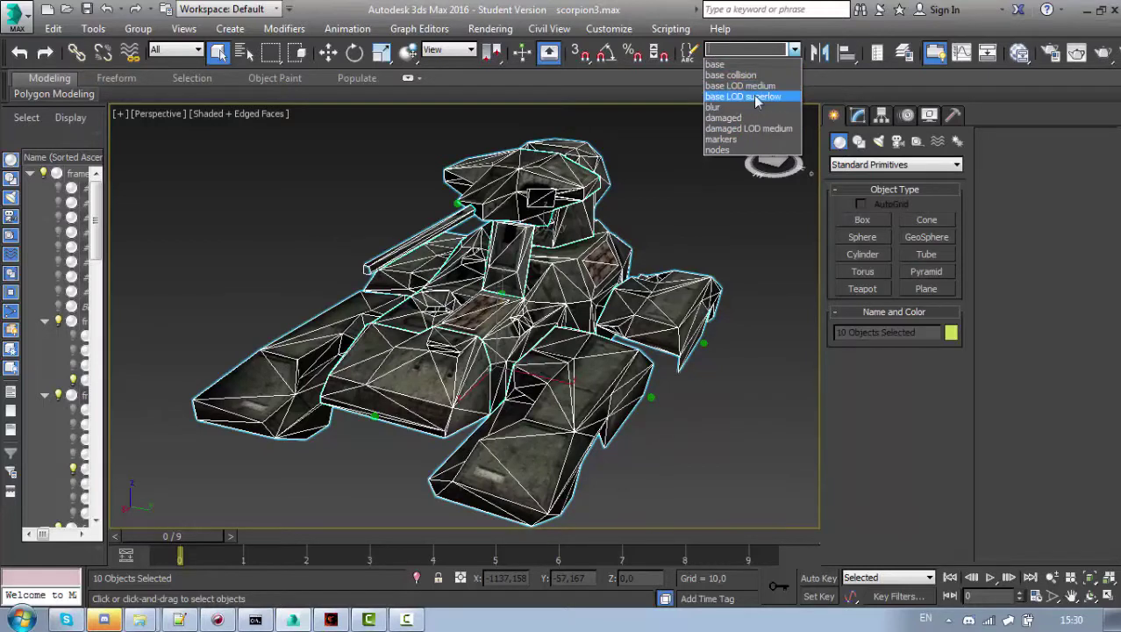
pyautogui.click(735, 96)
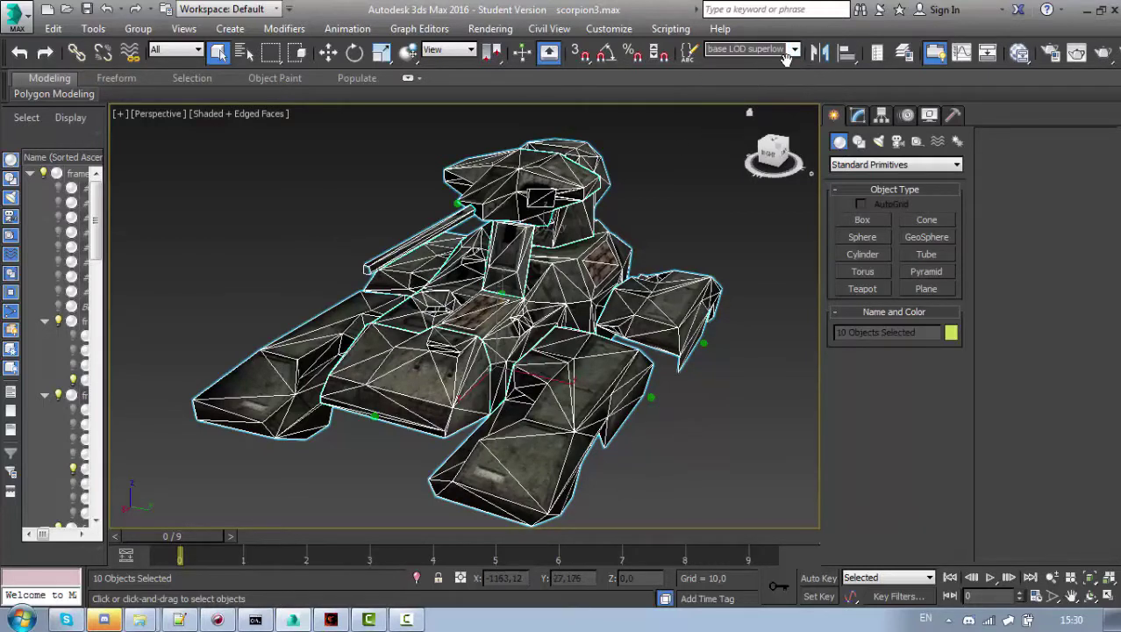
pyautogui.click(793, 50)
pyautogui.click(765, 96)
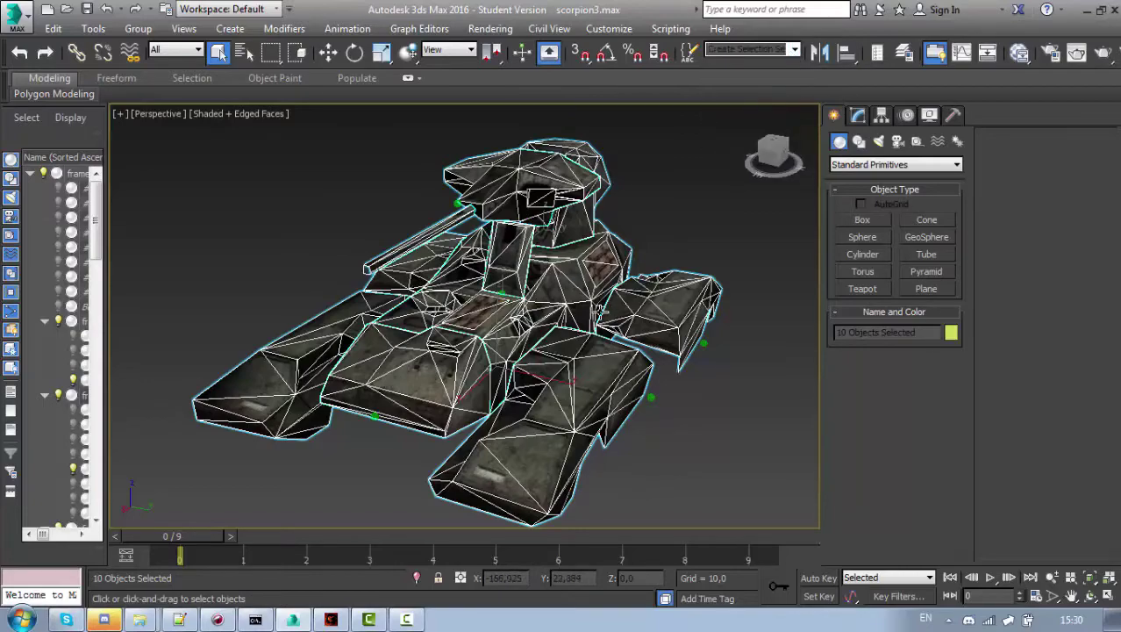
pyautogui.moveTo(599, 311); pyautogui.dragTo(600, 316, button='middle')
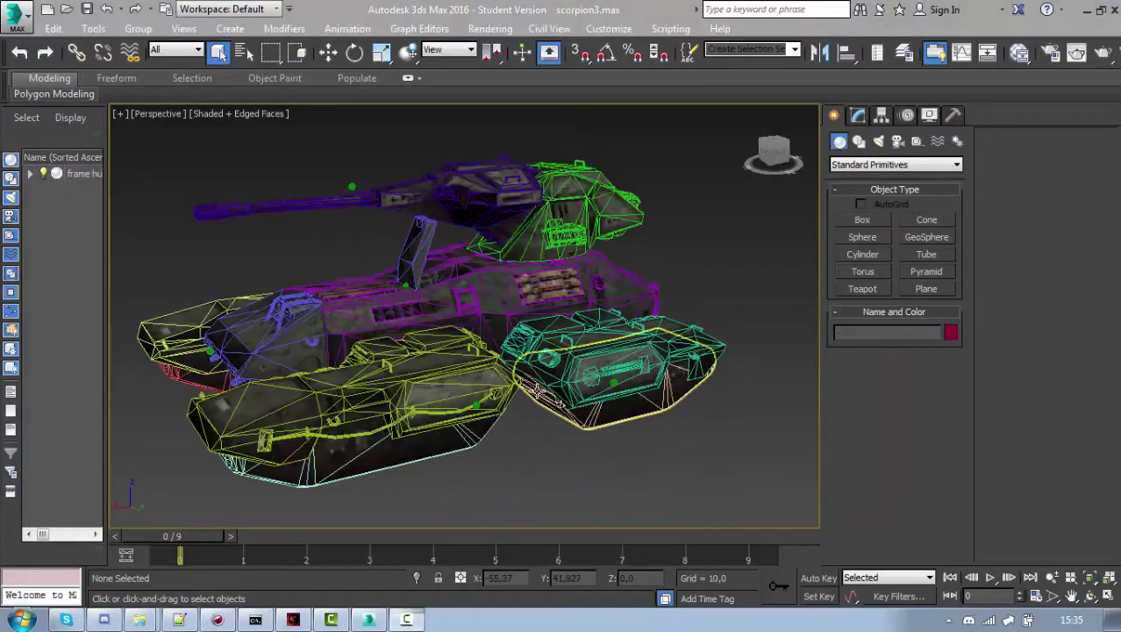
# Step: Select cannon:base at the rear of the turret and inspect its mesh up close
pyautogui.keyDown('alt'); pyautogui.moveTo(380, 414); pyautogui.dragTo(438, 410, button='middle'); pyautogui.keyUp('alt')
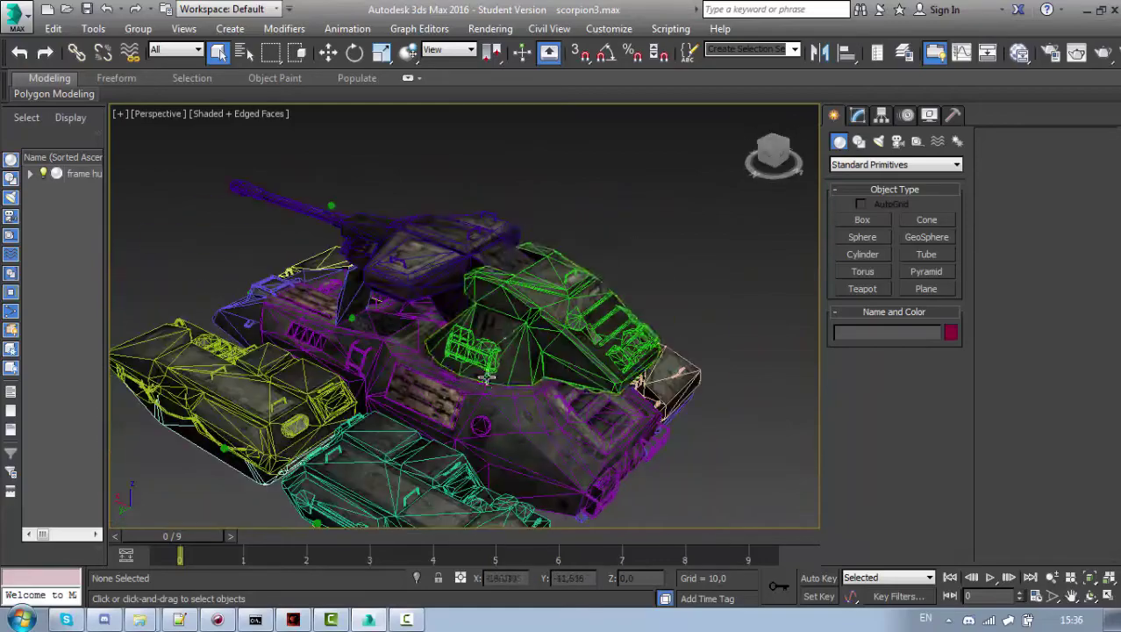
pyautogui.click(481, 347)
pyautogui.scroll(5, 550, 368)
pyautogui.scroll(-4, 552, 383)
pyautogui.keyDown('alt'); pyautogui.moveTo(551, 382); pyautogui.dragTo(474, 356, button='middle'); pyautogui.keyUp('alt')
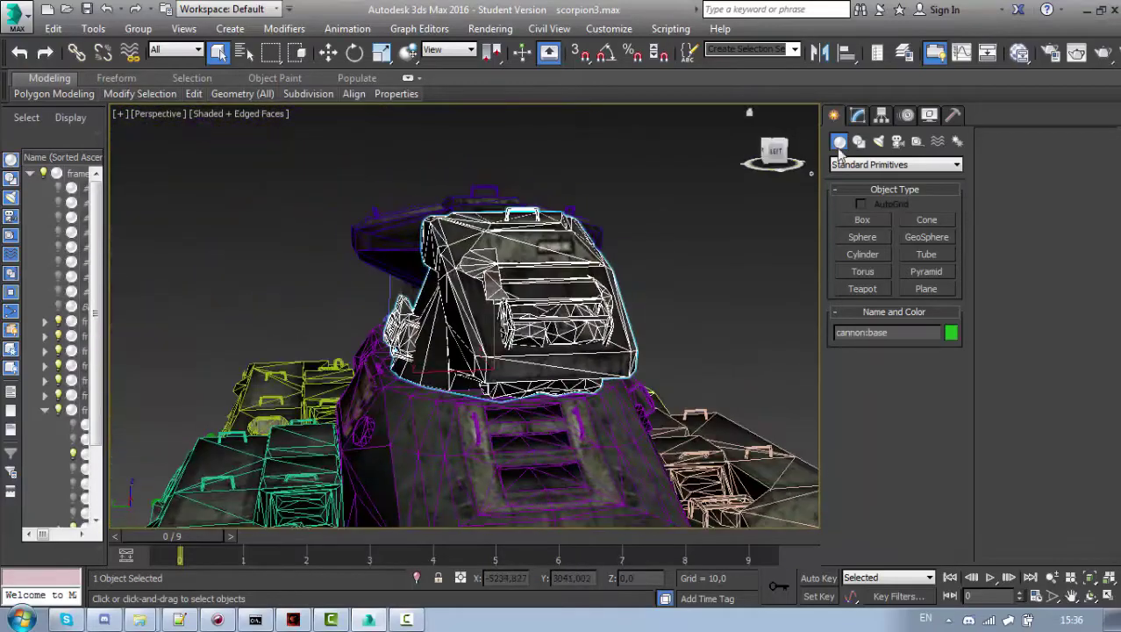
# Step: Inspect cannon:base at element level in the Editable Poly, selecting a face of the small handle on its roof
pyautogui.click(864, 114)
pyautogui.keyDown('alt'); pyautogui.moveTo(561, 289); pyautogui.dragTo(641, 342, button='middle'); pyautogui.keyUp('alt')
pyautogui.scroll(4, 641, 342)
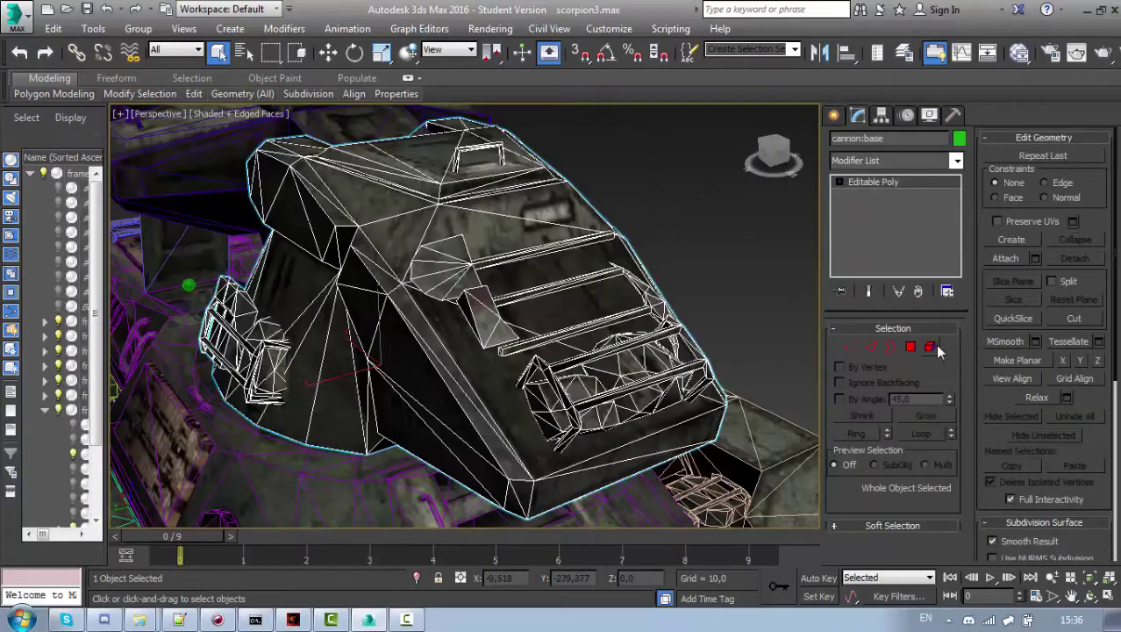
pyautogui.click(930, 346)
pyautogui.keyDown('alt'); pyautogui.moveTo(351, 373); pyautogui.dragTo(411, 365, button='middle'); pyautogui.keyUp('alt')
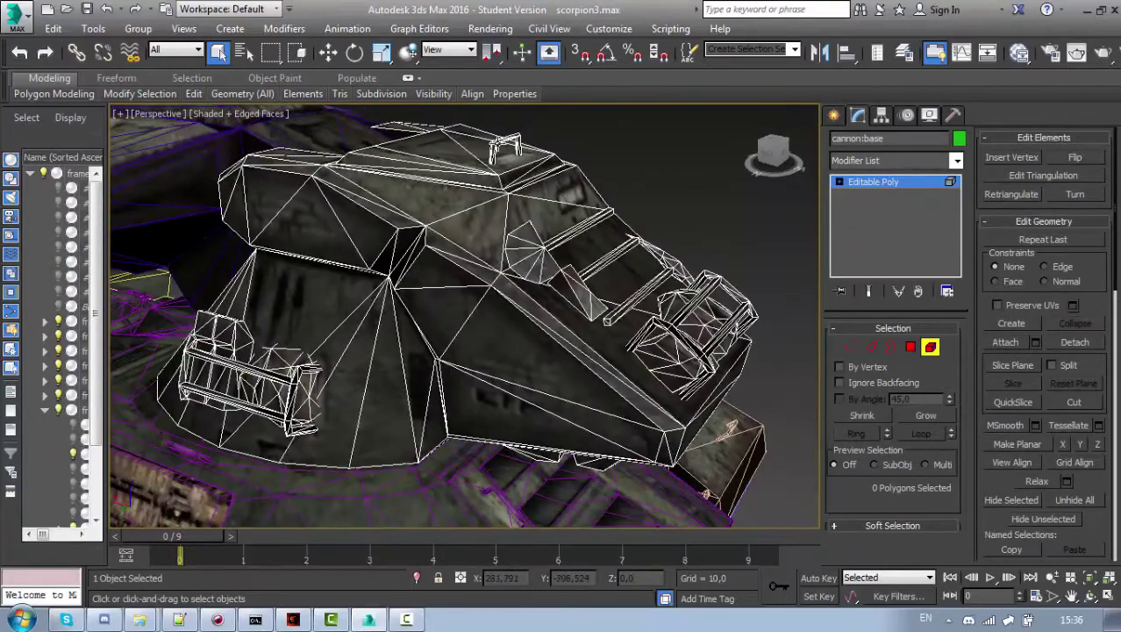
pyautogui.keyDown('alt'); pyautogui.moveTo(520, 179); pyautogui.dragTo(513, 294, button='middle'); pyautogui.keyUp('alt')
pyautogui.scroll(3, 527, 307)
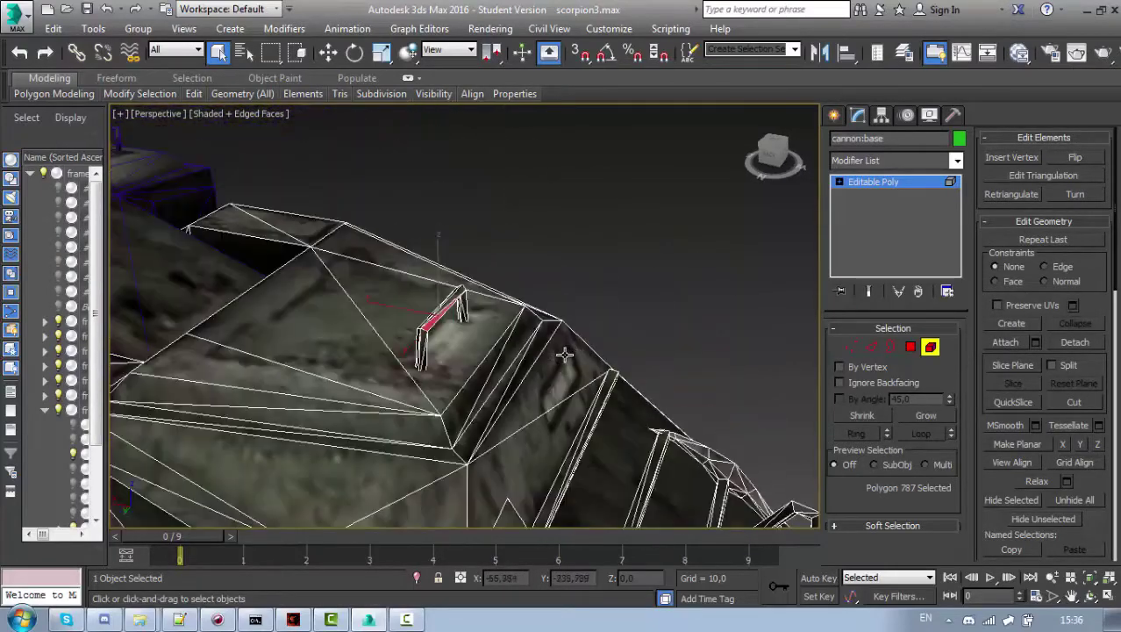
# Step: Weld all vertices of cannon:base with a weld threshold of 0.01
pyautogui.scroll(-3, 562, 351)
pyautogui.keyDown('alt'); pyautogui.moveTo(561, 351); pyautogui.dragTo(566, 202, button='middle'); pyautogui.keyUp('alt')
pyautogui.keyDown('alt'); pyautogui.moveTo(566, 202); pyautogui.dragTo(597, 272, button='middle'); pyautogui.keyUp('alt')
pyautogui.click(849, 347)
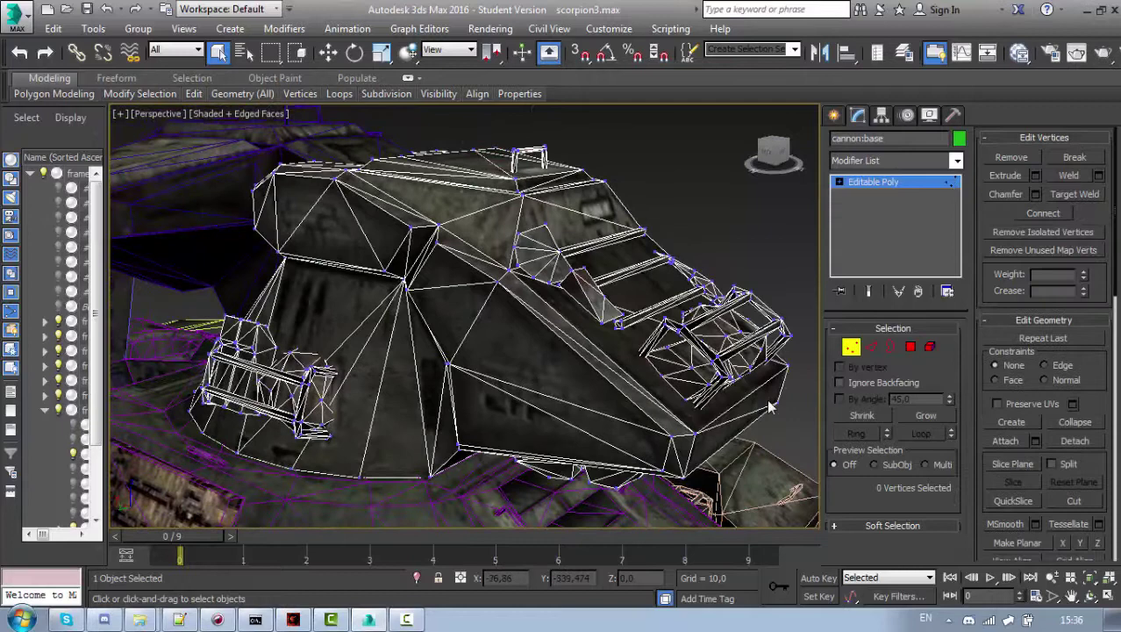
pyautogui.moveTo(608, 379); pyautogui.dragTo(612, 344, button='middle')
pyautogui.click(1101, 175)
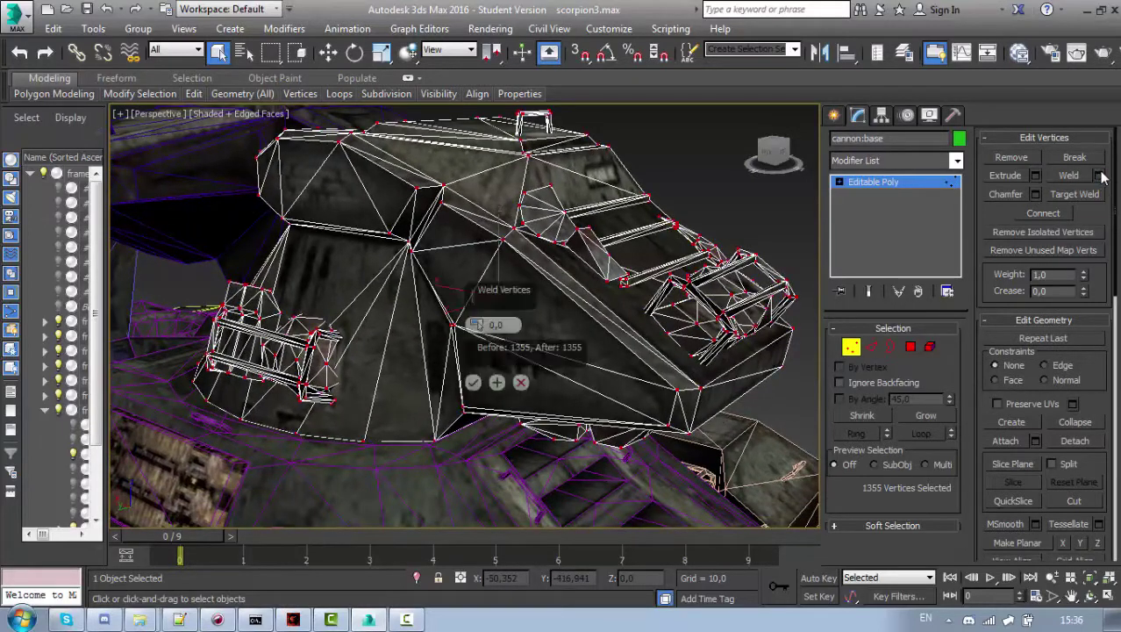
pyautogui.moveTo(477, 327); pyautogui.dragTo(474, 324)
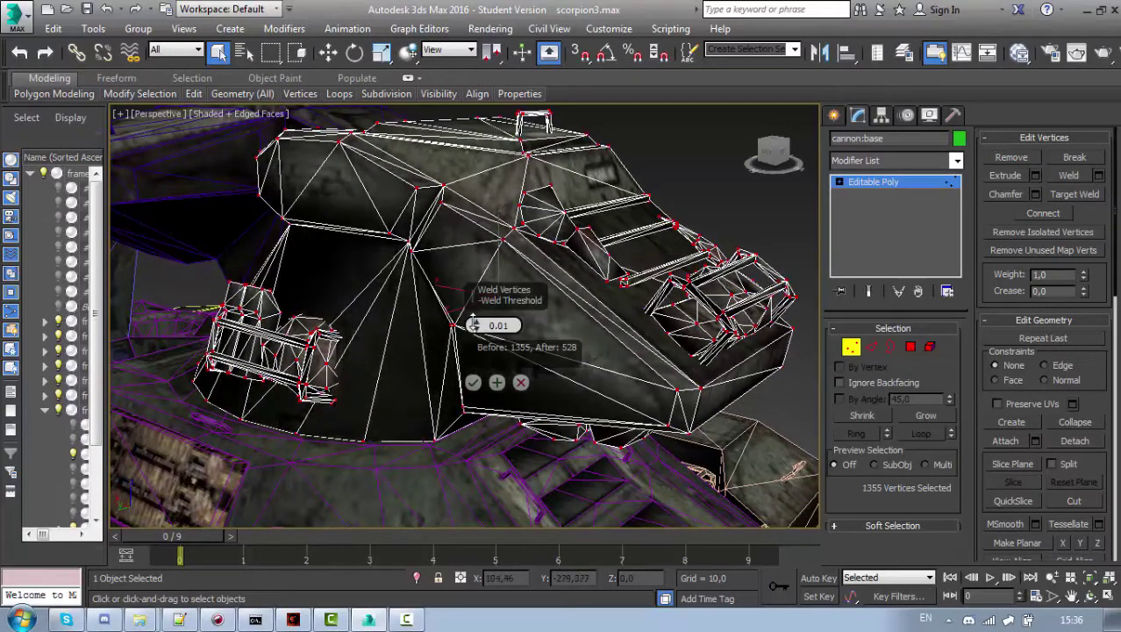
pyautogui.click(475, 382)
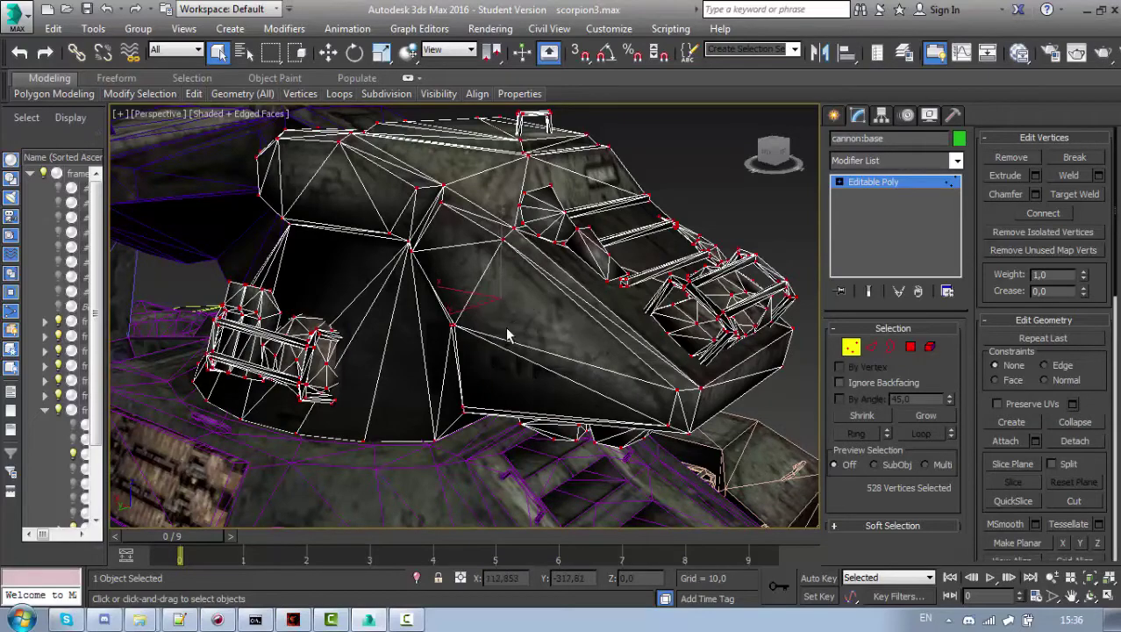
# Step: Select all elements of cannon:base, auto smooth them at an angle of 45, and clear the selection
pyautogui.scroll(3, 508, 335)
pyautogui.click(930, 346)
pyautogui.hotkey('ctrl', 'a')
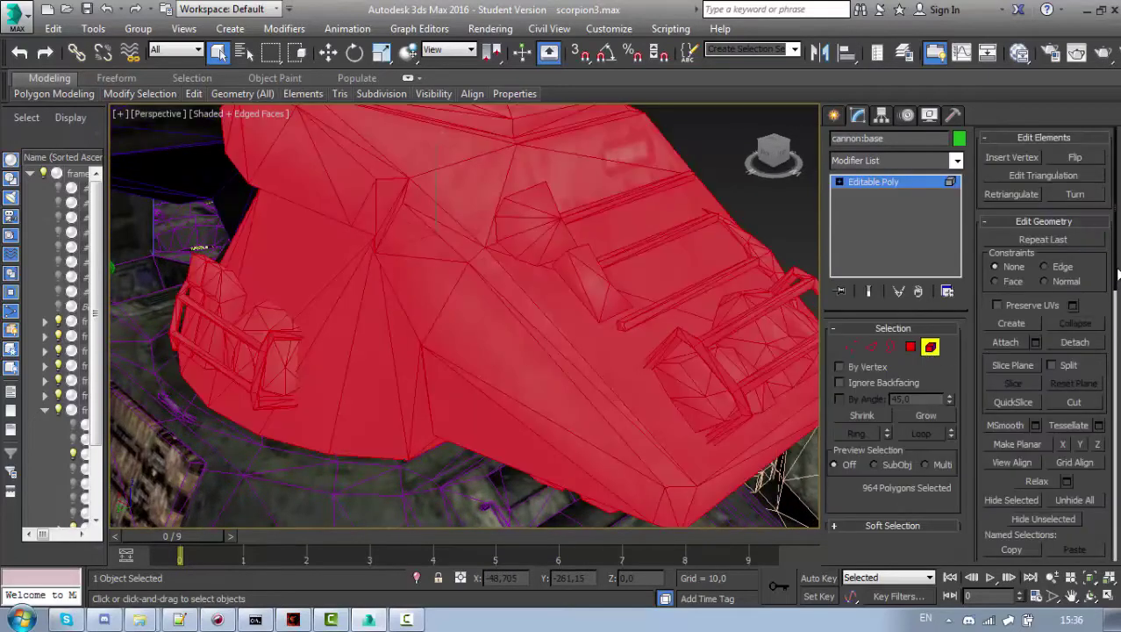
pyautogui.scroll(-5, 1021, 322)
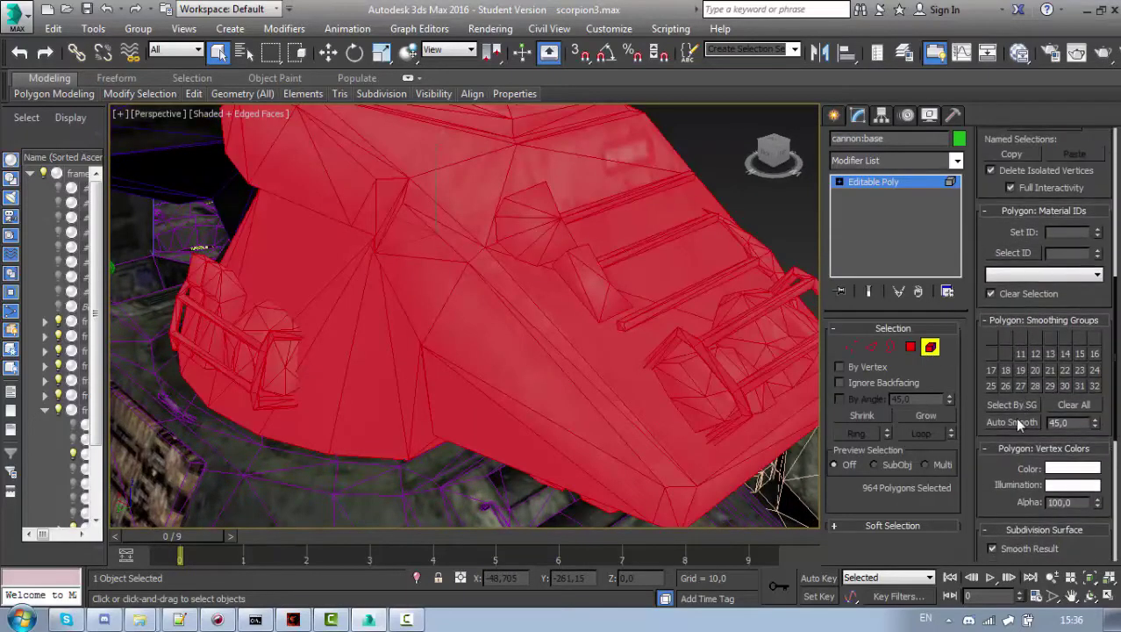
pyautogui.click(1017, 422)
pyautogui.keyDown('alt'); pyautogui.moveTo(675, 383); pyautogui.dragTo(669, 355, button='middle'); pyautogui.keyUp('alt')
pyautogui.scroll(-4, 670, 356)
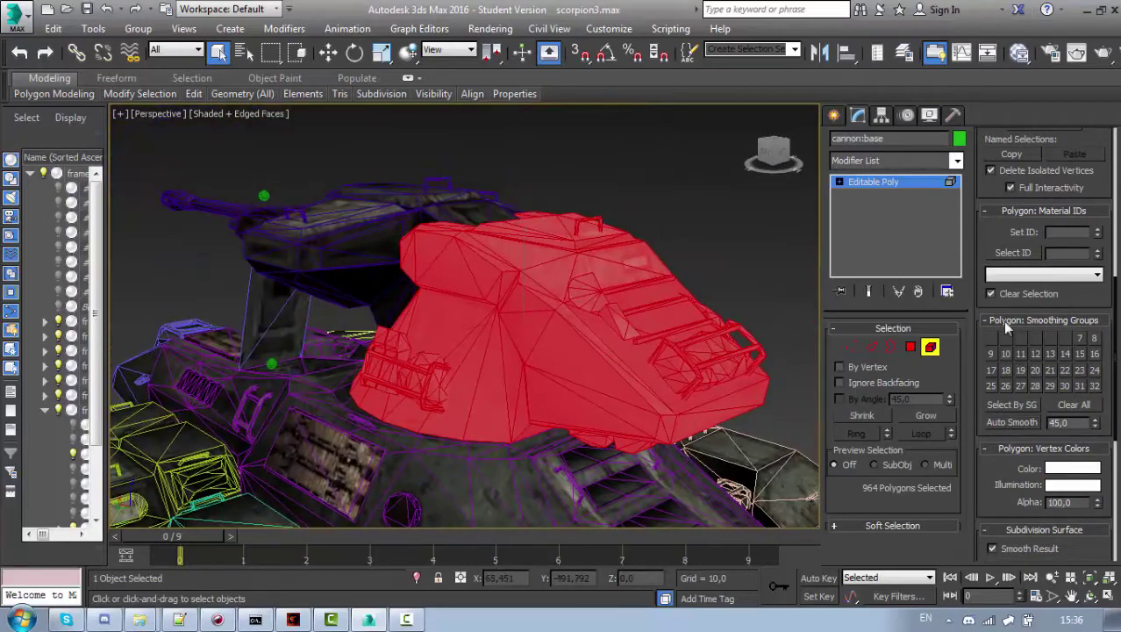
pyautogui.click(694, 235)
# Step: Delete the small handle element from the roof of cannon:base
pyautogui.scroll(5, 609, 237)
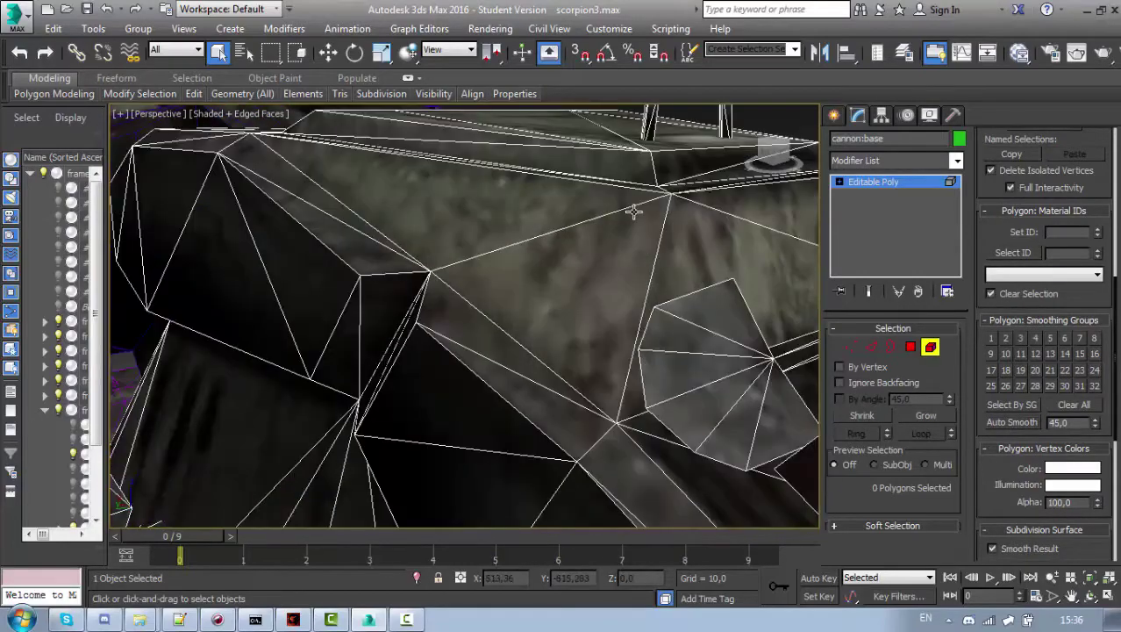
pyautogui.scroll(-3, 631, 212)
pyautogui.moveTo(631, 213)
pyautogui.mouseDown(button='middle')
pyautogui.moveTo(604, 252)
pyautogui.moveTo(627, 215)
pyautogui.mouseUp(button='middle')
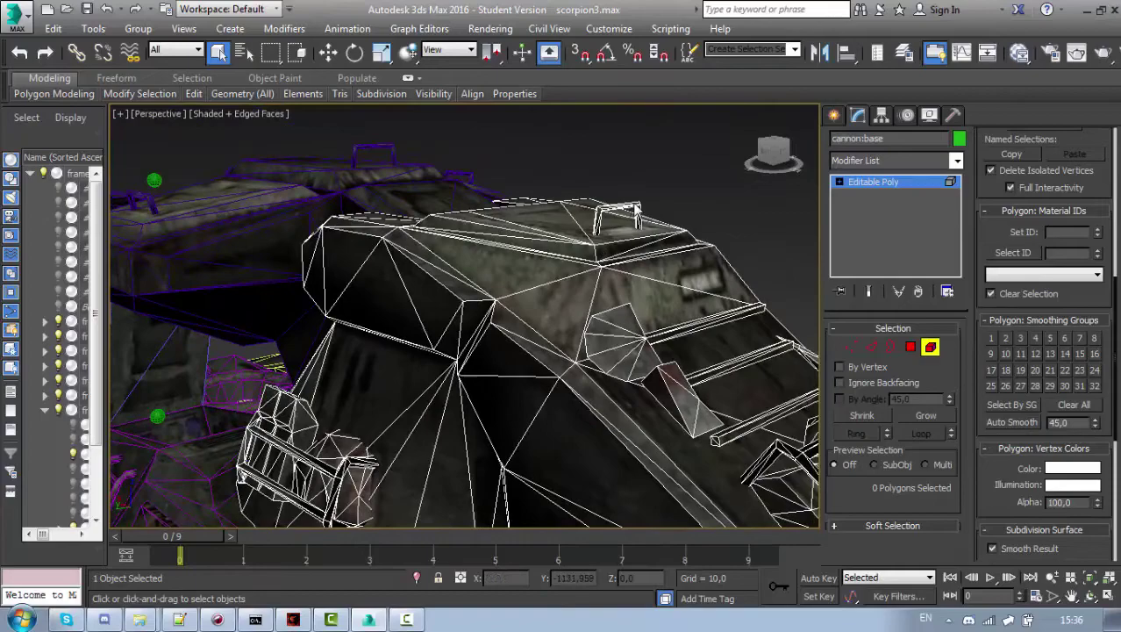
pyautogui.scroll(-4, 645, 332)
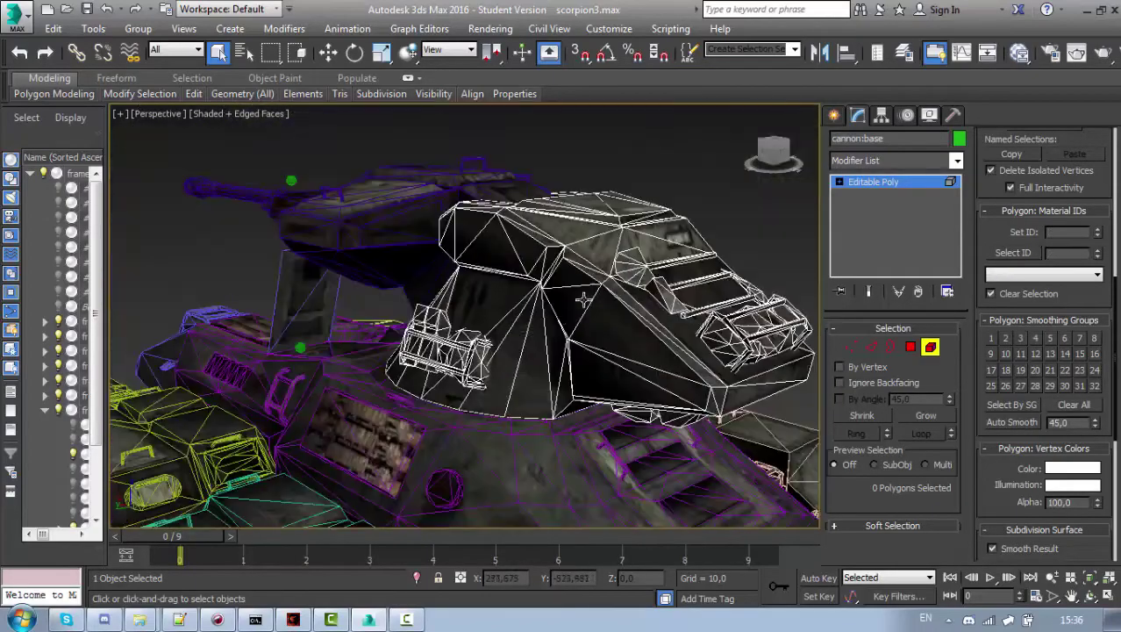
pyautogui.scroll(1, 534, 345)
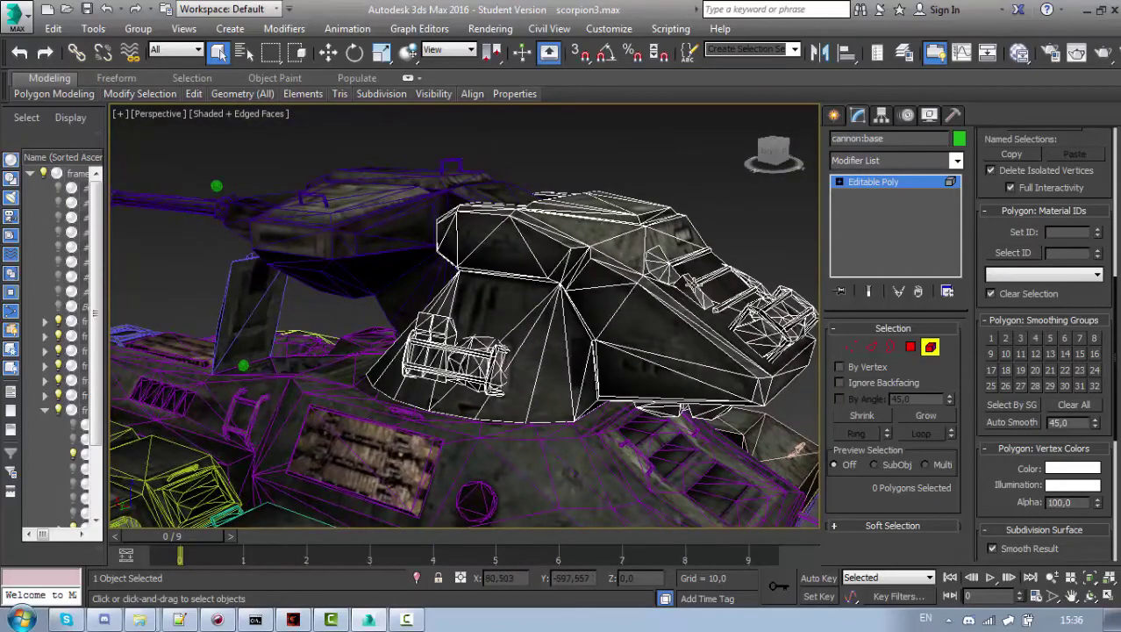
pyautogui.keyDown('alt'); pyautogui.moveTo(686, 325); pyautogui.dragTo(636, 316, button='middle'); pyautogui.keyUp('alt')
# Step: Delete the separate bars across the rear slope of cannon:base and one of the cargo pieces inside the rear rack
pyautogui.press('Delete')
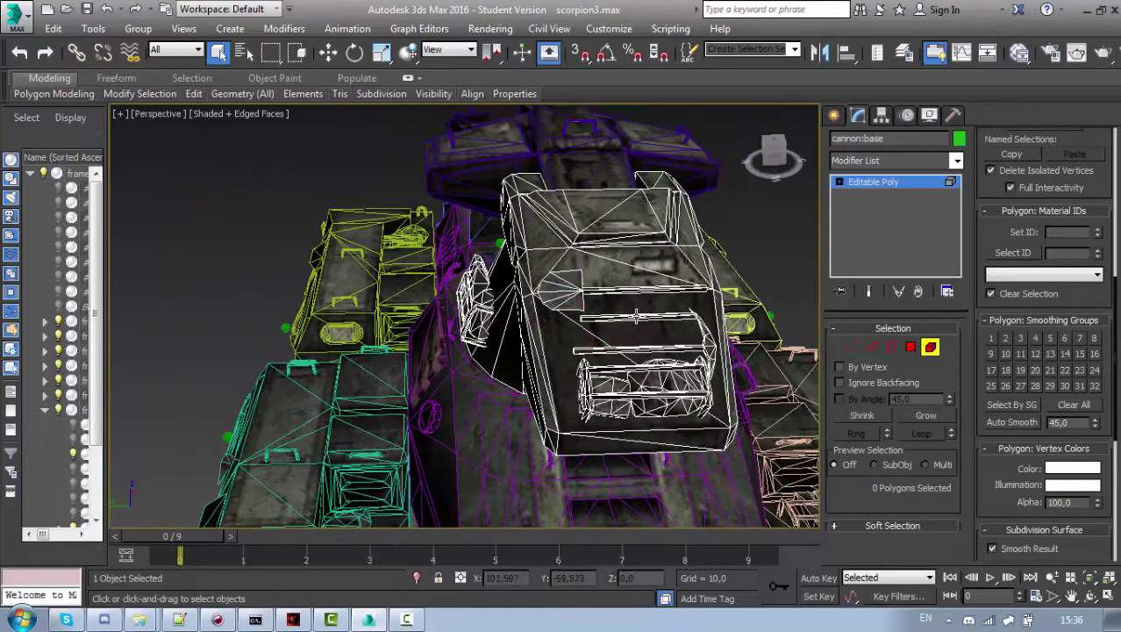
pyautogui.press('Delete')
pyautogui.click(688, 345)
pyautogui.click(690, 350)
pyautogui.press('Delete')
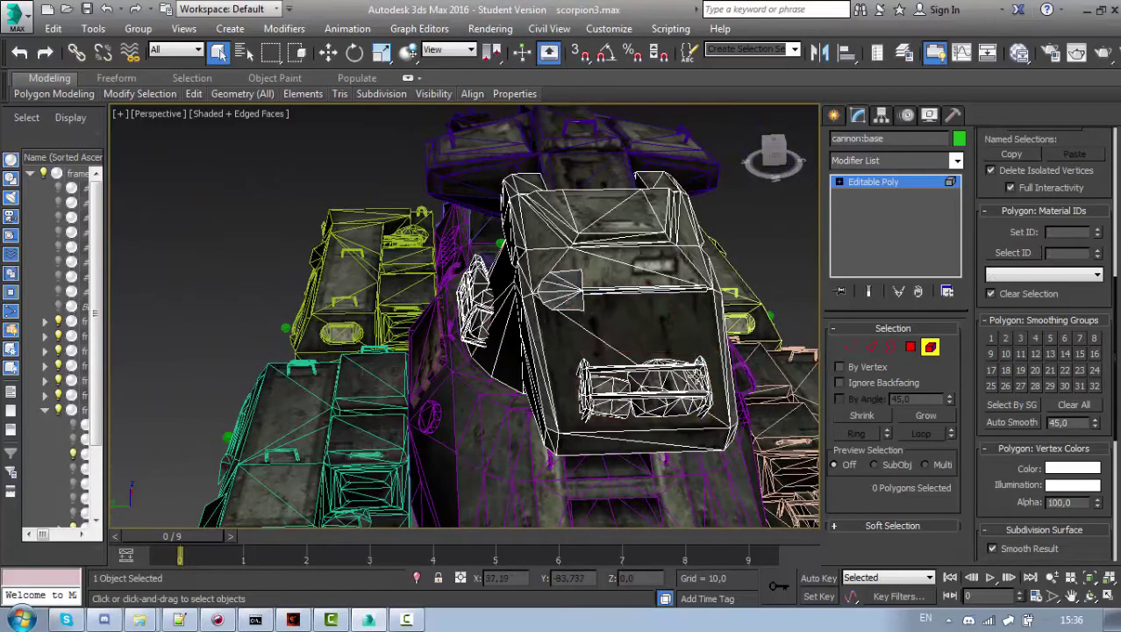
pyautogui.click(607, 379)
pyautogui.hotkey('ctrl', 'd')
pyautogui.click(645, 370)
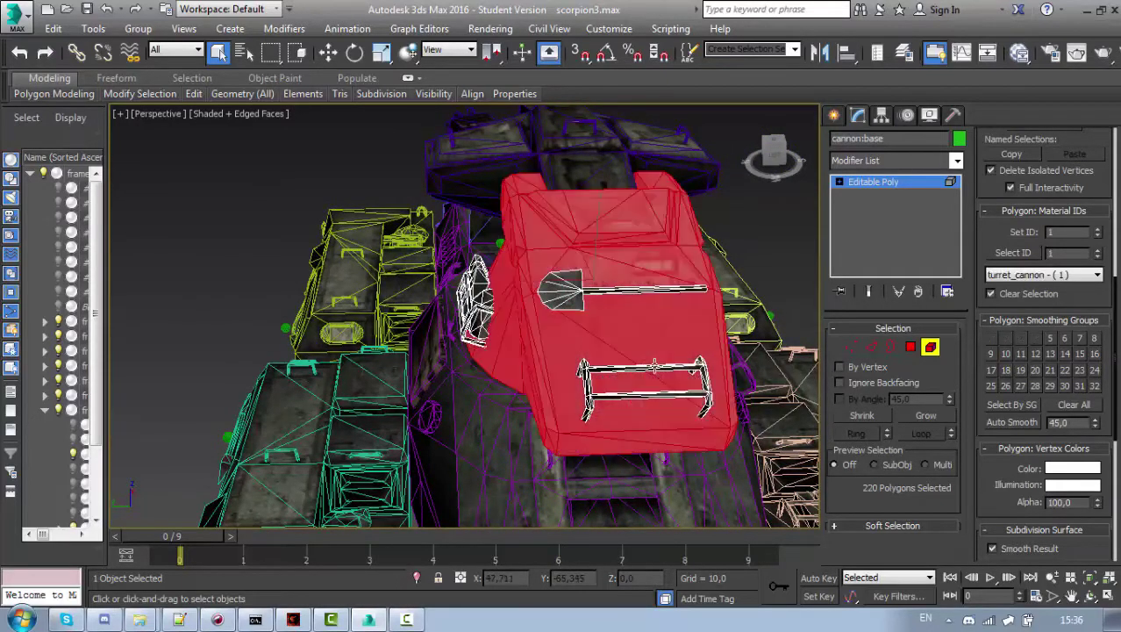
pyautogui.press('Delete')
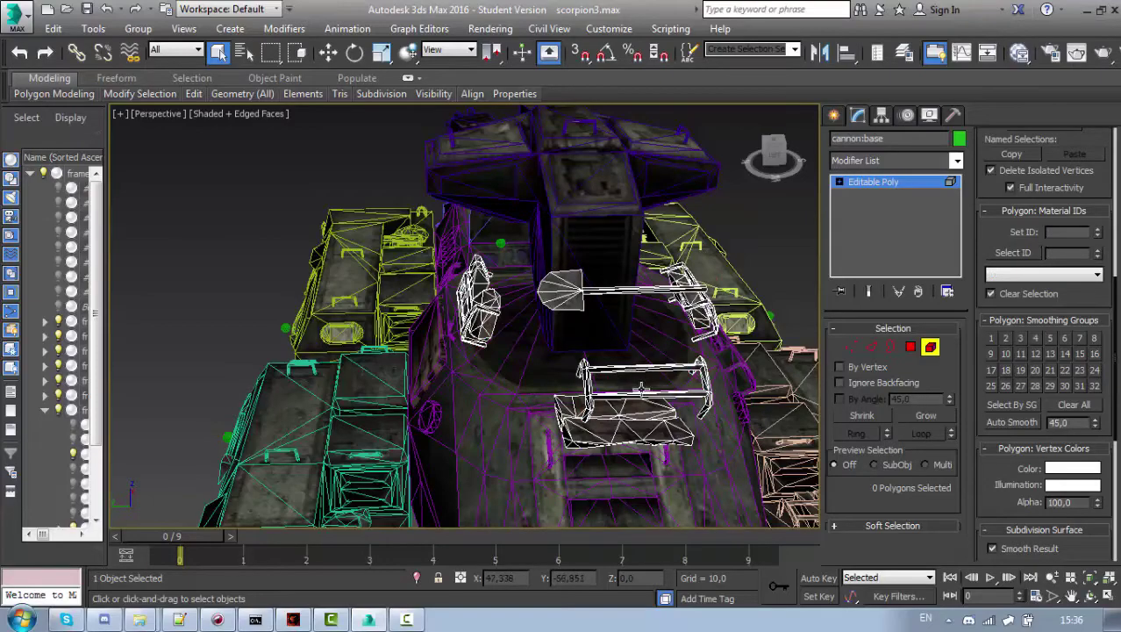
pyautogui.hotkey('ctrl', 'z')
pyautogui.keyDown('alt'); pyautogui.moveTo(641, 389); pyautogui.dragTo(611, 396, button='middle'); pyautogui.keyUp('alt')
pyautogui.hotkey('ctrl', 'z')
pyautogui.click(643, 379)
pyautogui.click(723, 316)
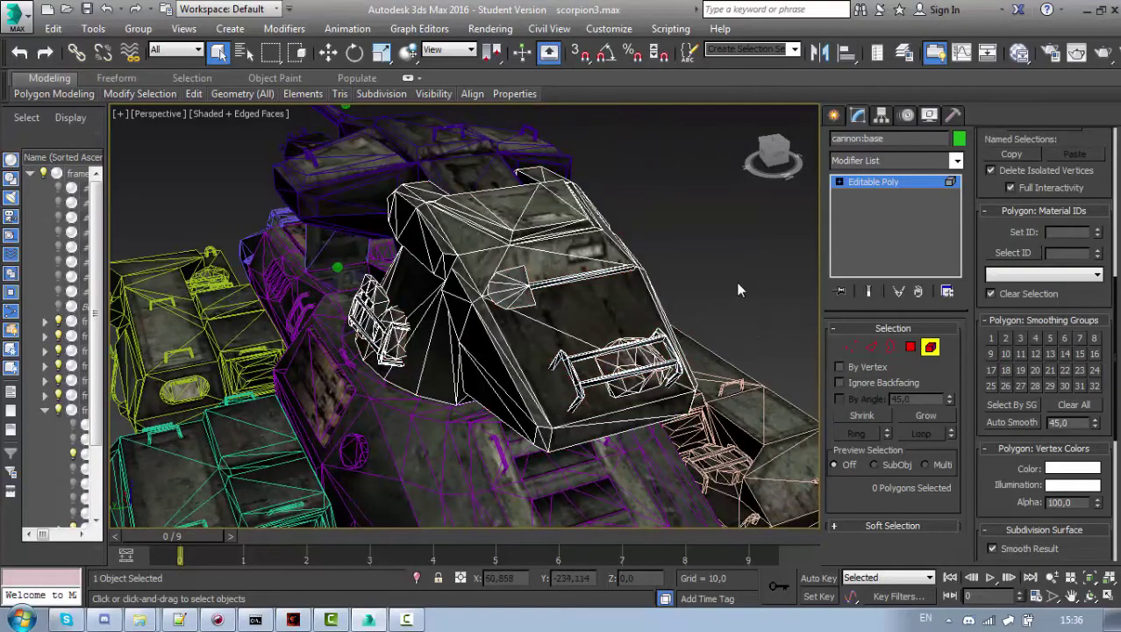
# Step: Exit element editing, add a MultiRes modifier to cannon:base, and generate its reduction data
pyautogui.keyDown('alt'); pyautogui.moveTo(738, 290); pyautogui.dragTo(552, 344, button='middle'); pyautogui.keyUp('alt')
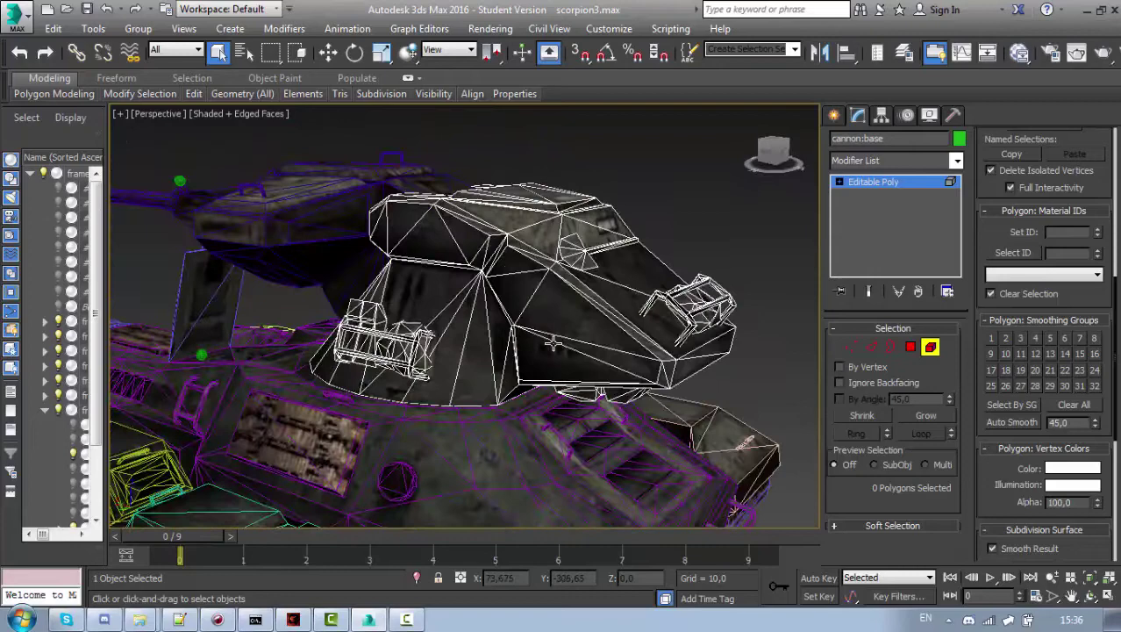
pyautogui.rightClick(877, 181)
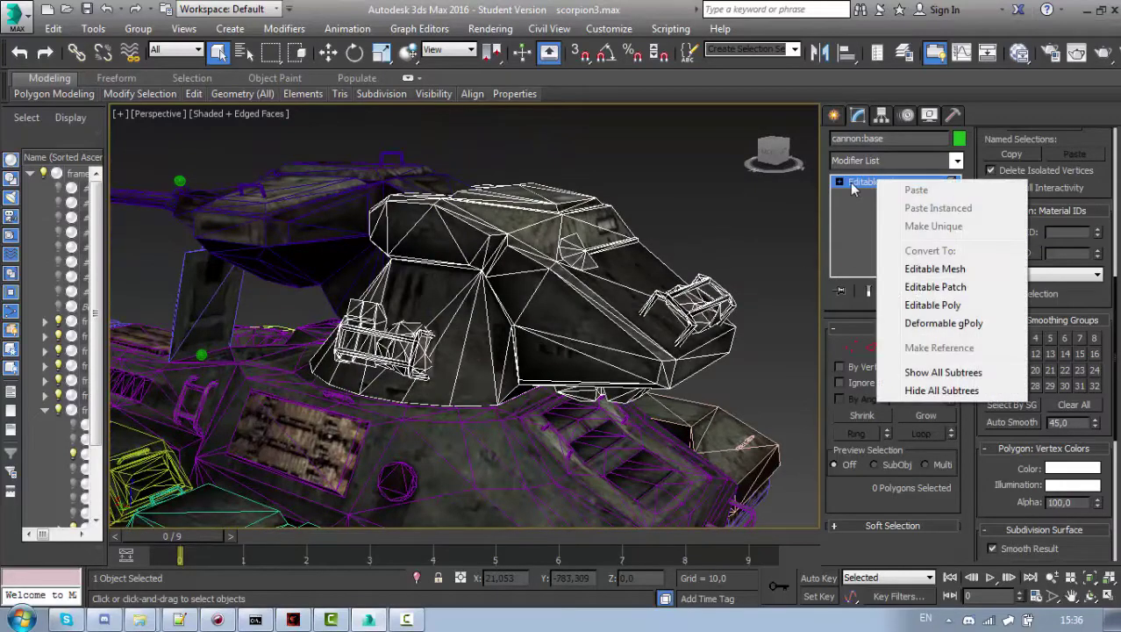
pyautogui.click(898, 183)
pyautogui.click(896, 165)
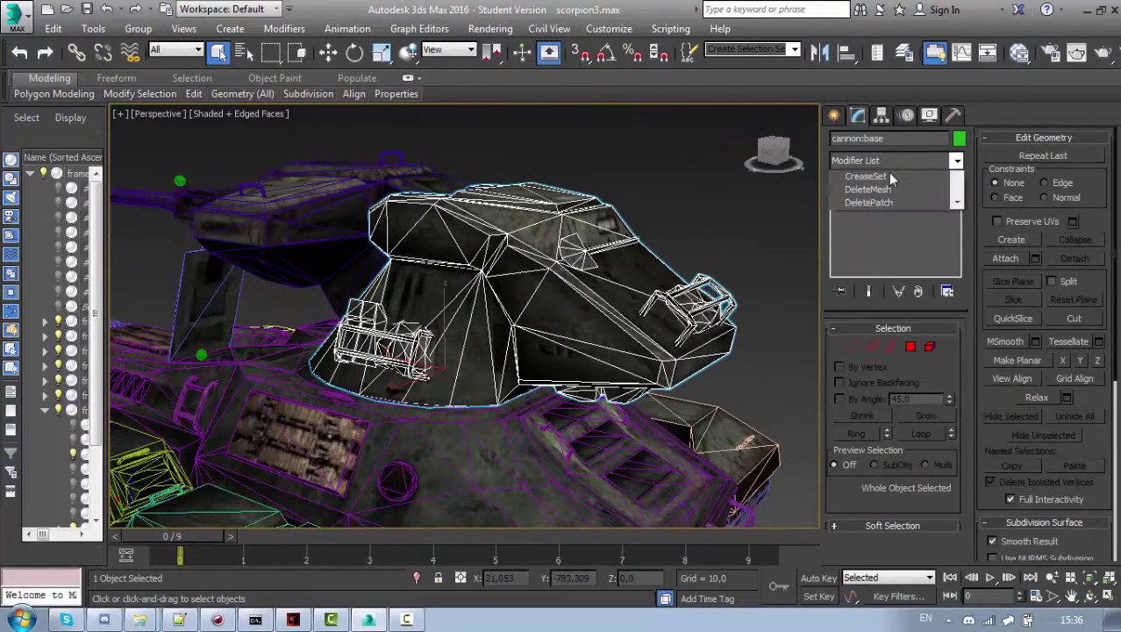
pyautogui.moveTo(956, 199); pyautogui.dragTo(959, 378)
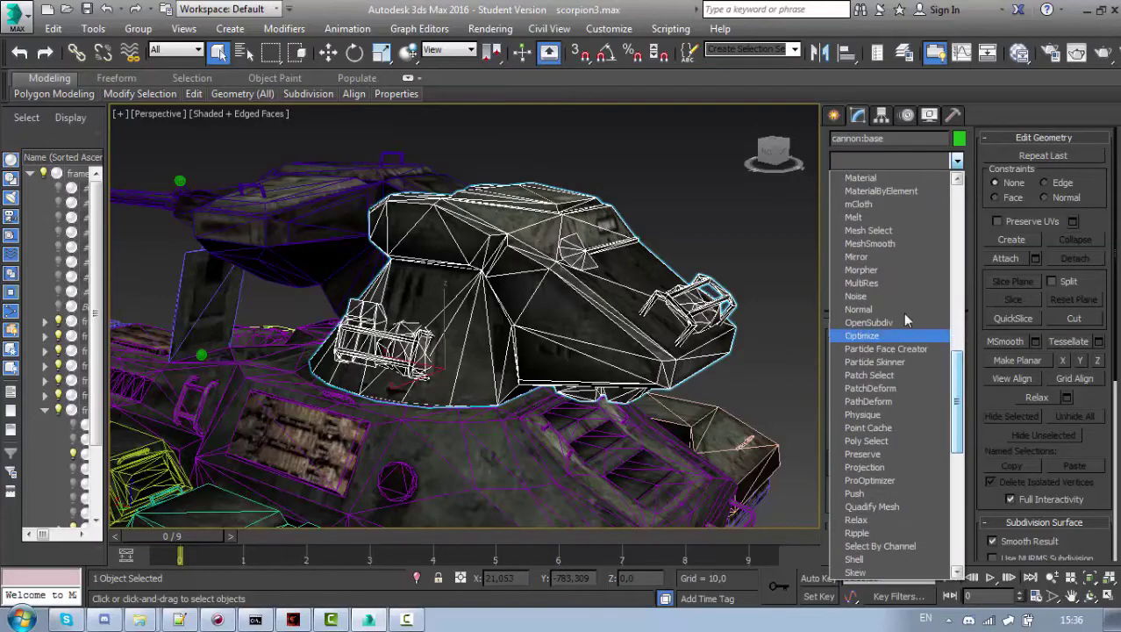
pyautogui.click(862, 282)
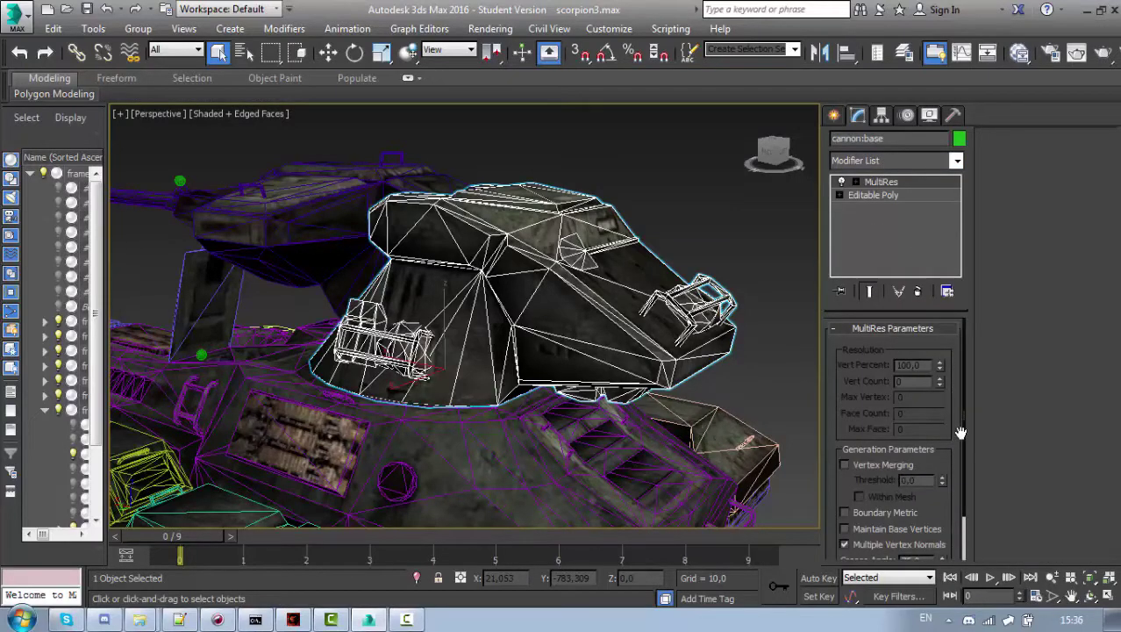
pyautogui.scroll(-2, 962, 433)
pyautogui.click(870, 524)
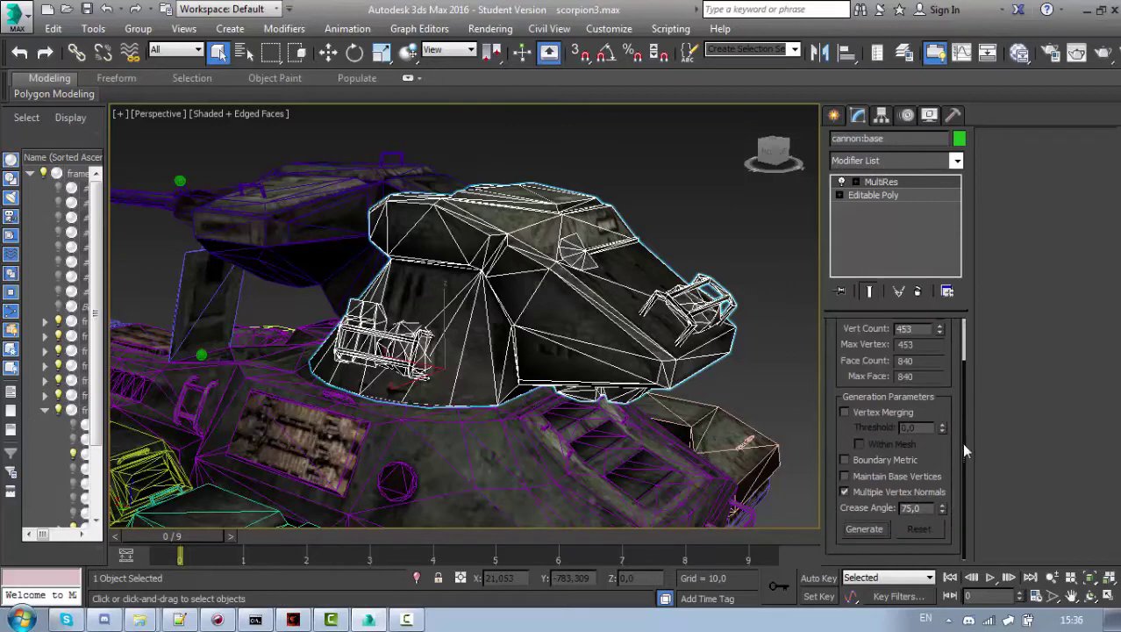
# Step: Reduce the MultiRes vertex percentage of cannon:base to 33.8 and turn off the edged faces display
pyautogui.scroll(2, 964, 451)
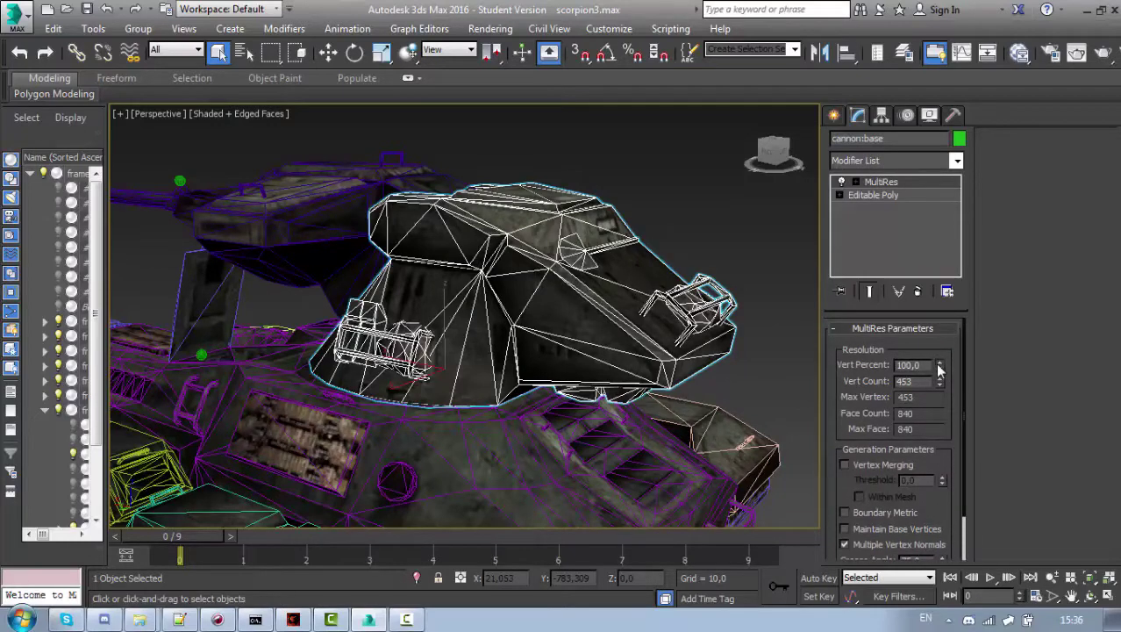
pyautogui.moveTo(939, 371)
pyautogui.mouseDown()
pyautogui.moveTo(943, 419)
pyautogui.moveTo(941, 392)
pyautogui.mouseUp()
pyautogui.press('F4')
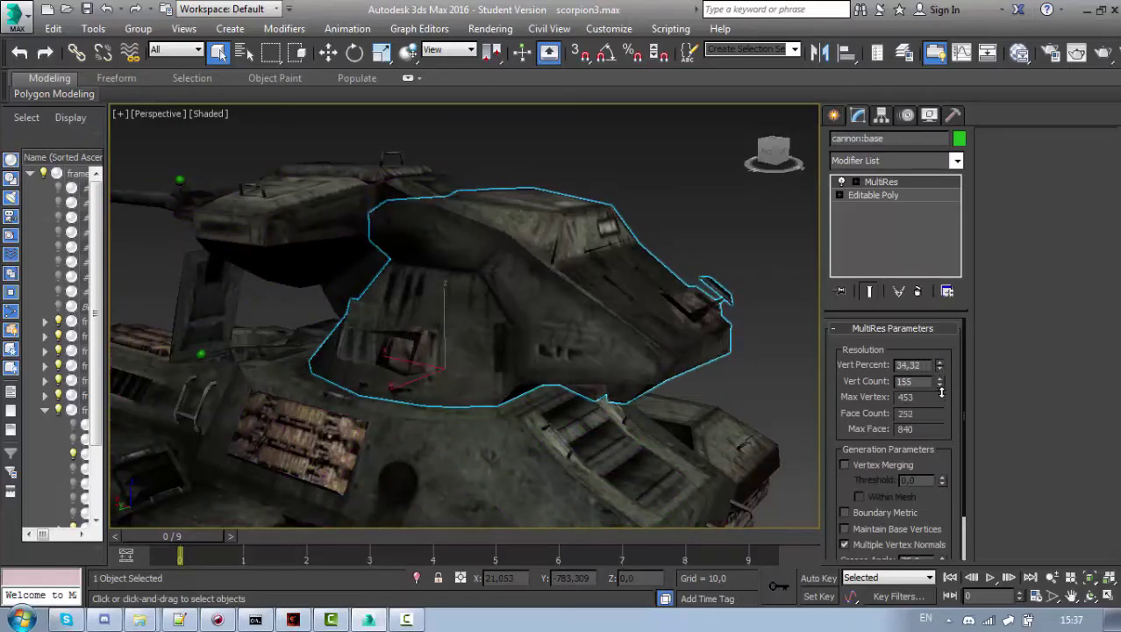
pyautogui.keyDown('alt'); pyautogui.moveTo(753, 406); pyautogui.dragTo(907, 392, button='middle'); pyautogui.keyUp('alt')
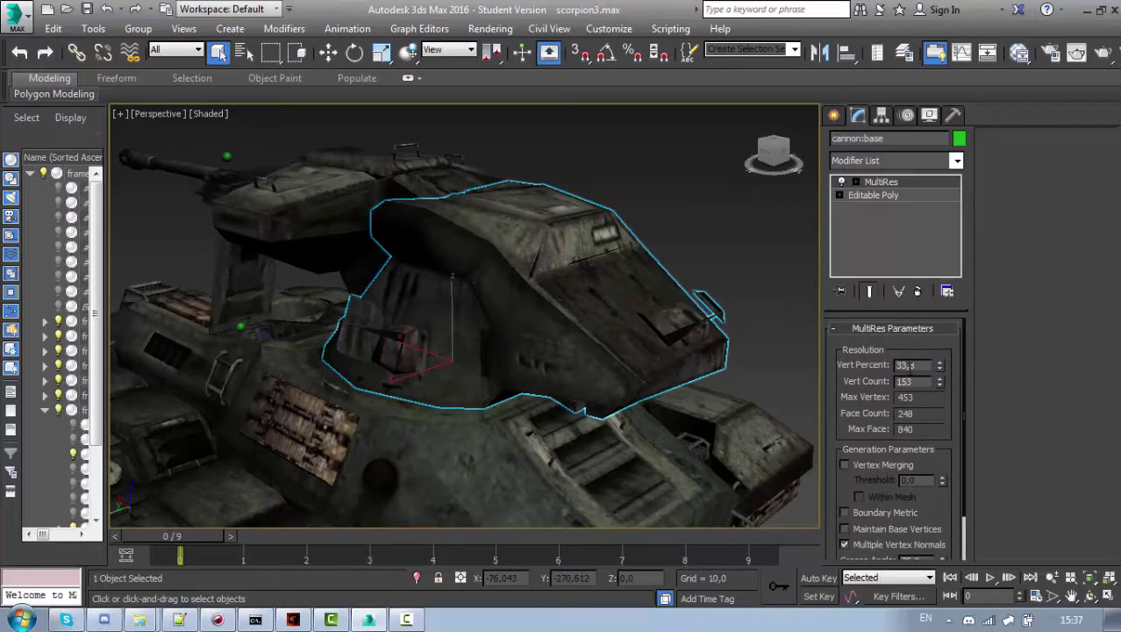
# Step: Examine the reduced cannon:base on the shaded tank from the side and rear, both near and far
pyautogui.scroll(-1, 956, 365)
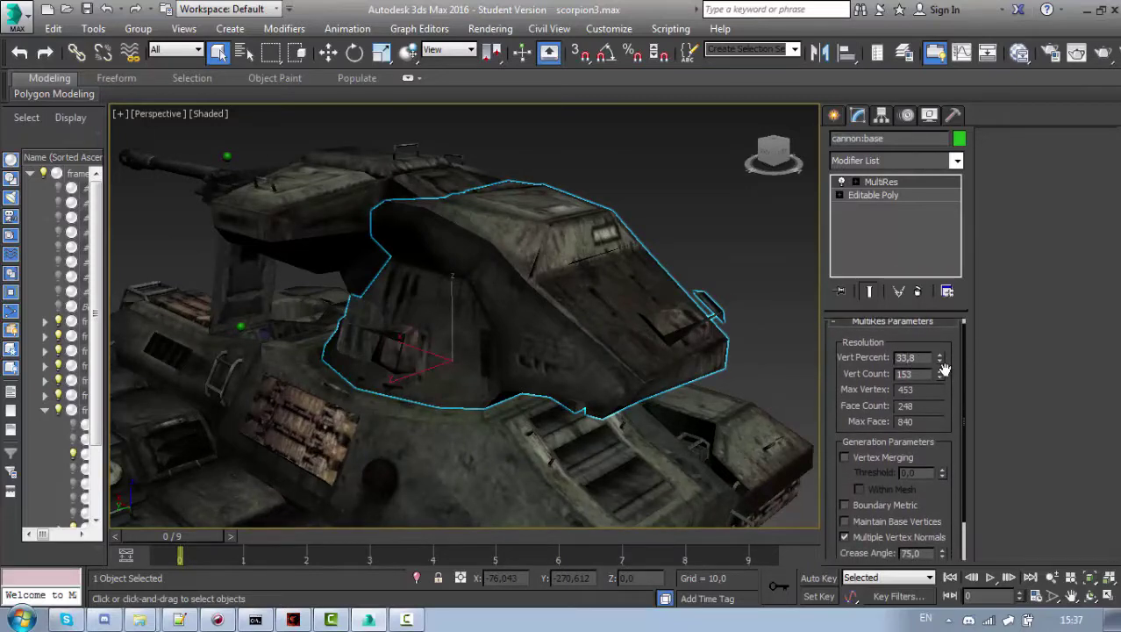
pyautogui.keyDown('alt'); pyautogui.moveTo(619, 314); pyautogui.dragTo(702, 320, button='middle'); pyautogui.keyUp('alt')
pyautogui.keyDown('alt'); pyautogui.moveTo(552, 313); pyautogui.dragTo(655, 301, button='middle'); pyautogui.keyUp('alt')
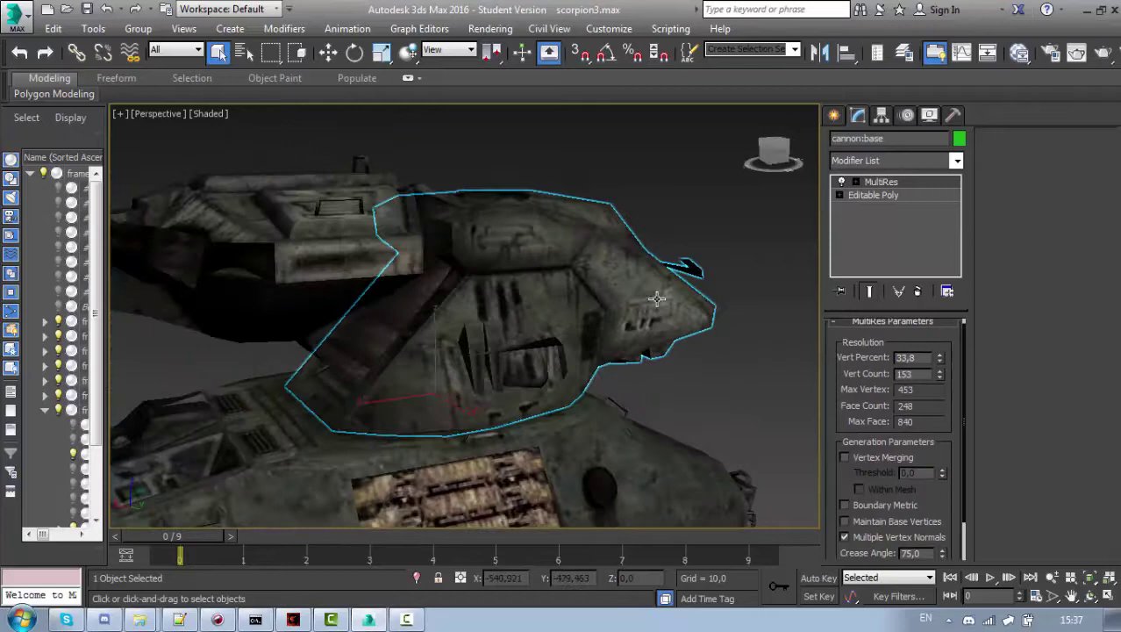
pyautogui.scroll(-7, 528, 298)
pyautogui.keyDown('alt'); pyautogui.moveTo(528, 298); pyautogui.dragTo(601, 458, button='middle'); pyautogui.keyUp('alt')
pyautogui.scroll(3, 553, 344)
pyautogui.scroll(3, 544, 337)
pyautogui.scroll(-4, 593, 408)
pyautogui.scroll(-3, 601, 458)
pyautogui.scroll(6, 601, 458)
pyautogui.moveTo(440, 358); pyautogui.dragTo(634, 447, button='middle')
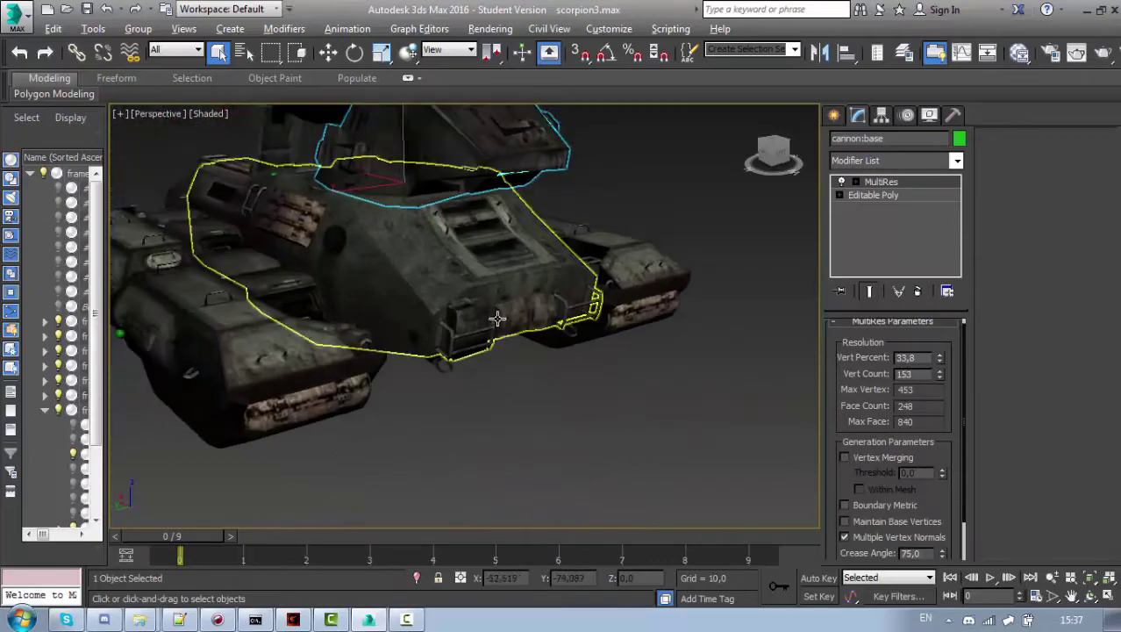
pyautogui.keyDown('alt'); pyautogui.moveTo(496, 320); pyautogui.dragTo(620, 381, button='middle'); pyautogui.keyUp('alt')
# Step: Collapse the MultiRes modifier on cannon:base into an Editable Mesh and confirm
pyautogui.rightClick(889, 183)
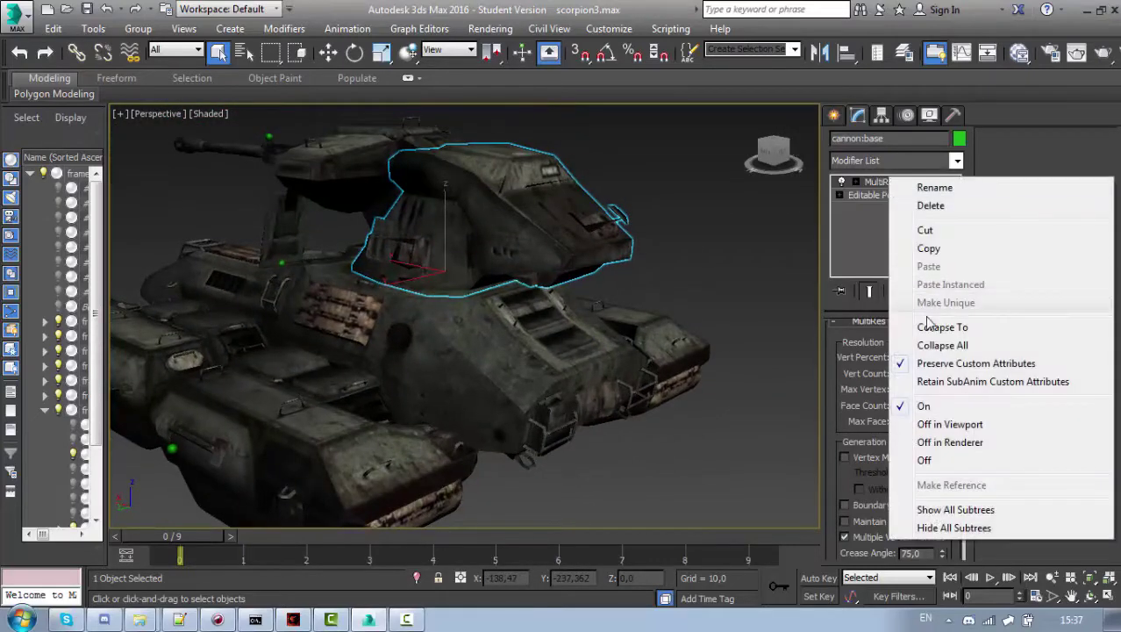
pyautogui.click(932, 327)
pyautogui.click(635, 378)
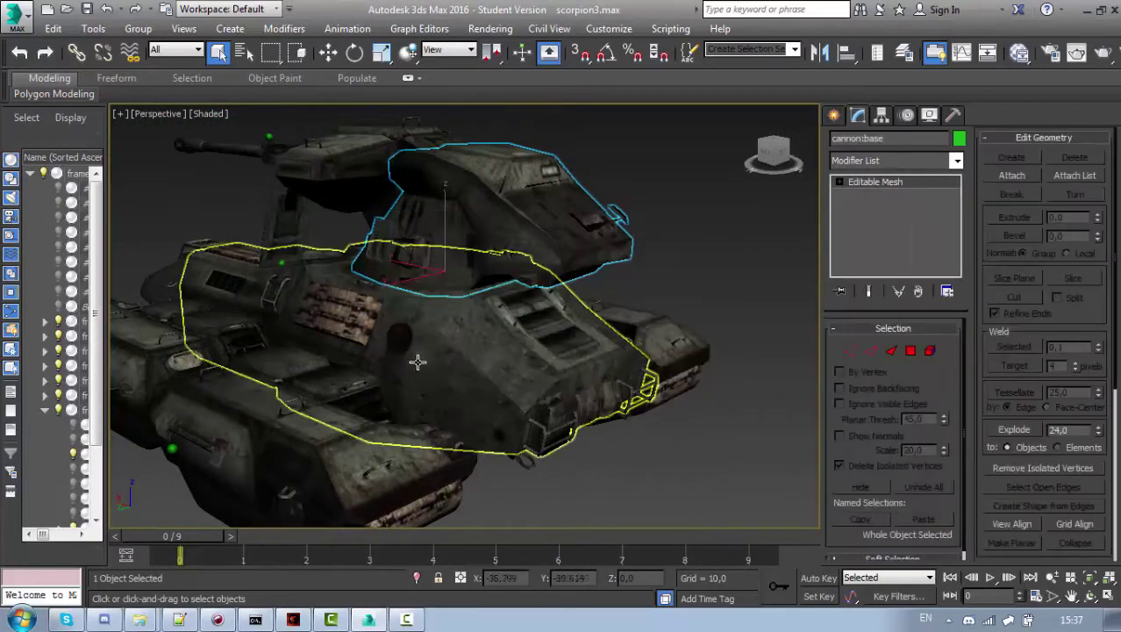
# Step: Select all elements of the collapsed cannon:base mesh, auto smooth them at 45, and leave mesh editing
pyautogui.scroll(3, 446, 360)
pyautogui.moveTo(447, 360); pyautogui.dragTo(465, 378, button='middle')
pyautogui.scroll(-2, 465, 377)
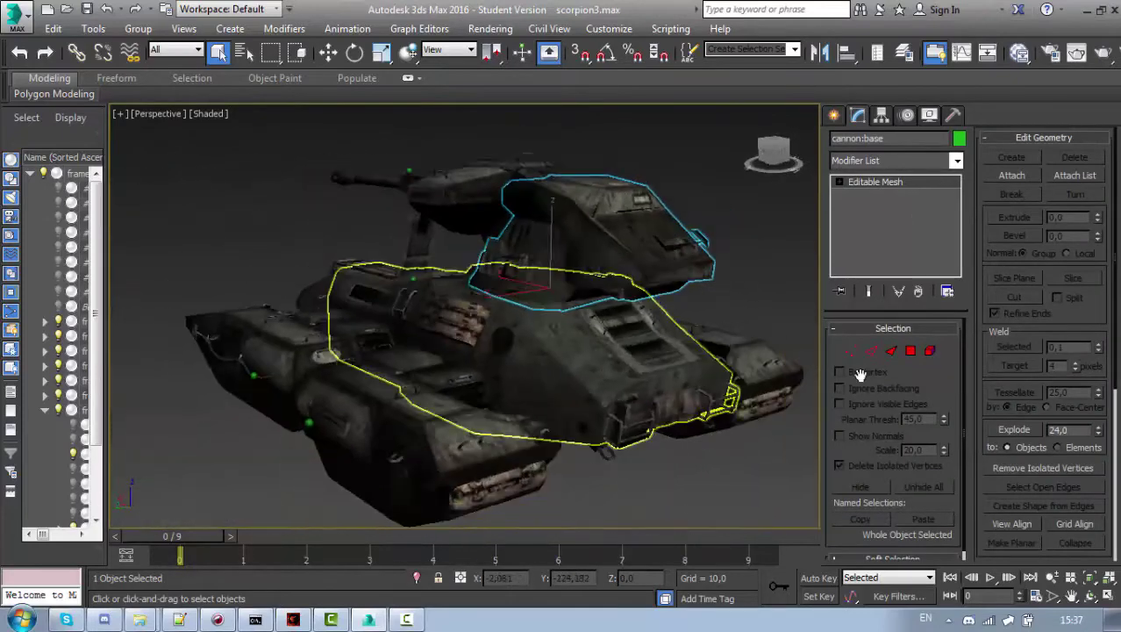
pyautogui.click(931, 351)
pyautogui.scroll(3, 564, 268)
pyautogui.click(563, 268)
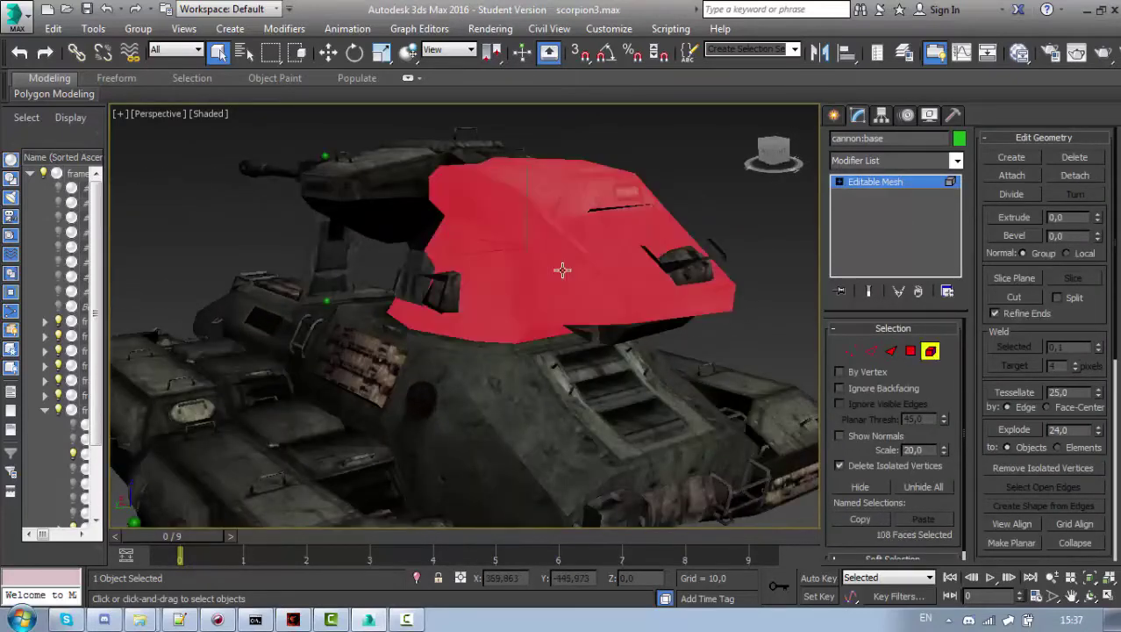
pyautogui.scroll(-10, 1053, 351)
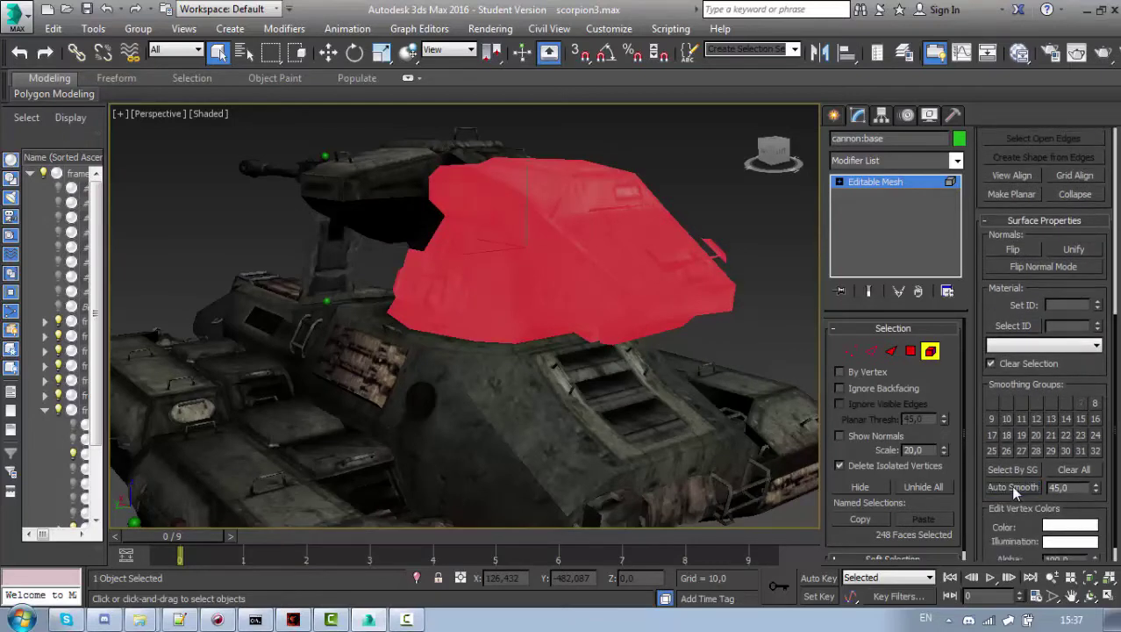
pyautogui.click(835, 116)
pyautogui.keyDown('alt'); pyautogui.moveTo(608, 285); pyautogui.dragTo(713, 283, button='middle'); pyautogui.keyUp('alt')
pyautogui.scroll(-5, 608, 350)
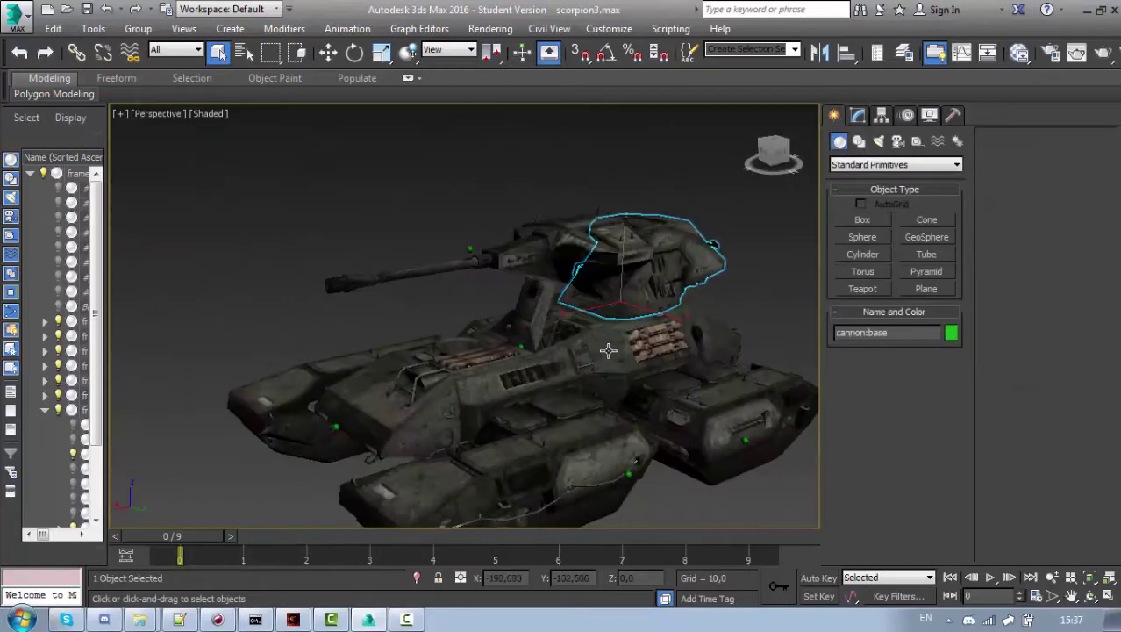
pyautogui.scroll(6, 608, 350)
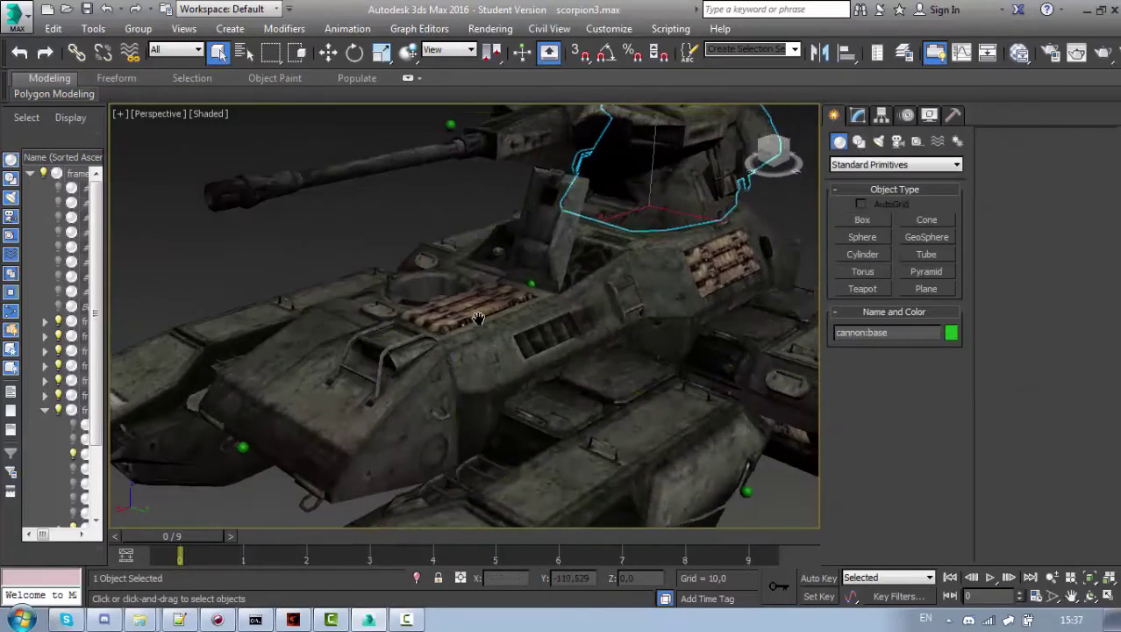
# Step: Show edged faces and delete the front_left_tread:base object from beneath the tank
pyautogui.scroll(-6, 478, 333)
pyautogui.scroll(2, 525, 348)
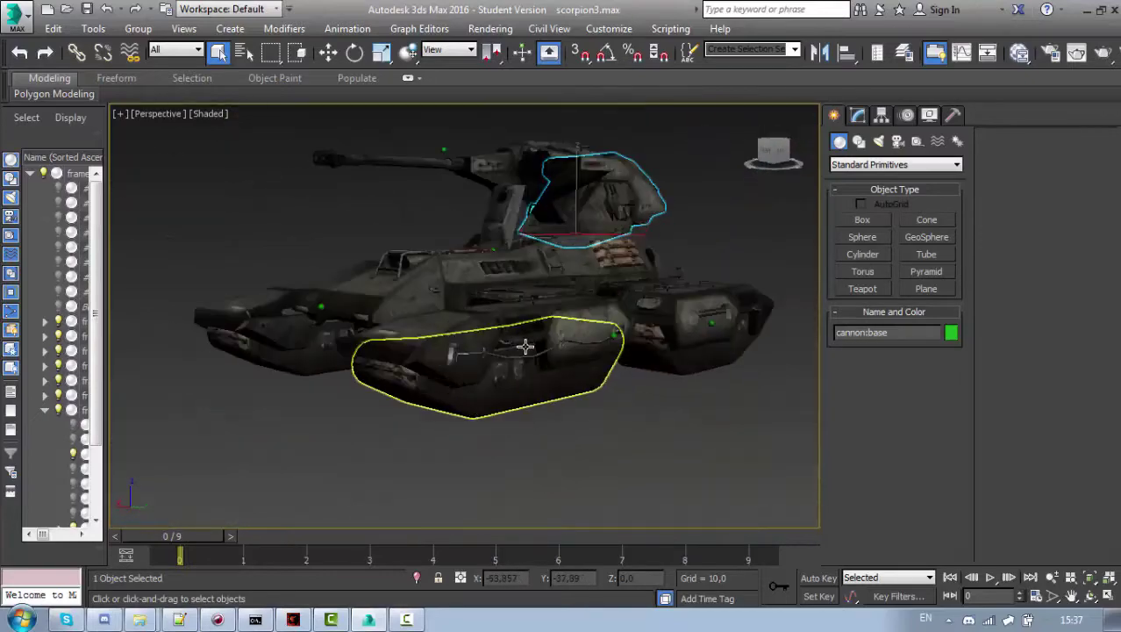
pyautogui.keyDown('alt'); pyautogui.moveTo(525, 347); pyautogui.dragTo(574, 382, button='middle'); pyautogui.keyUp('alt')
pyautogui.click(531, 246)
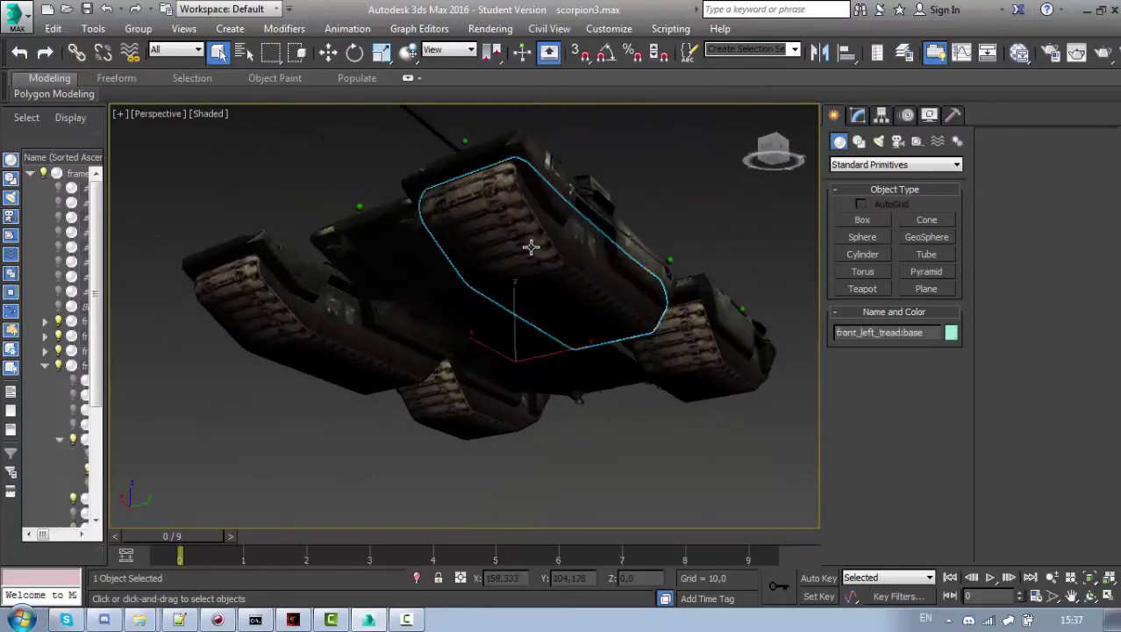
pyautogui.moveTo(531, 247)
pyautogui.keyDown('alt'); pyautogui.mouseDown(button='middle')
pyautogui.moveTo(555, 339)
pyautogui.moveTo(560, 283)
pyautogui.mouseUp(button='middle'); pyautogui.keyUp('alt')
pyautogui.press('F4')
pyautogui.press('Delete')
# Step: Delete the front right tread and the two rear treads from the tank
pyautogui.click(275, 364)
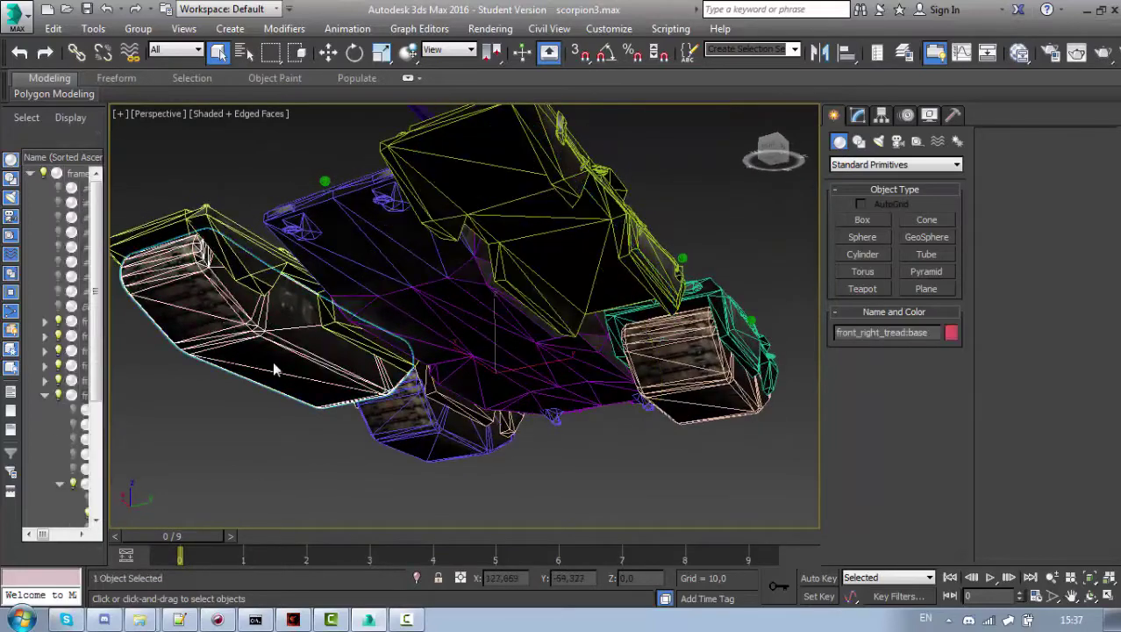
pyautogui.press('Delete')
pyautogui.click(413, 411)
pyautogui.press('Delete')
pyautogui.click(685, 355)
pyautogui.press('Delete')
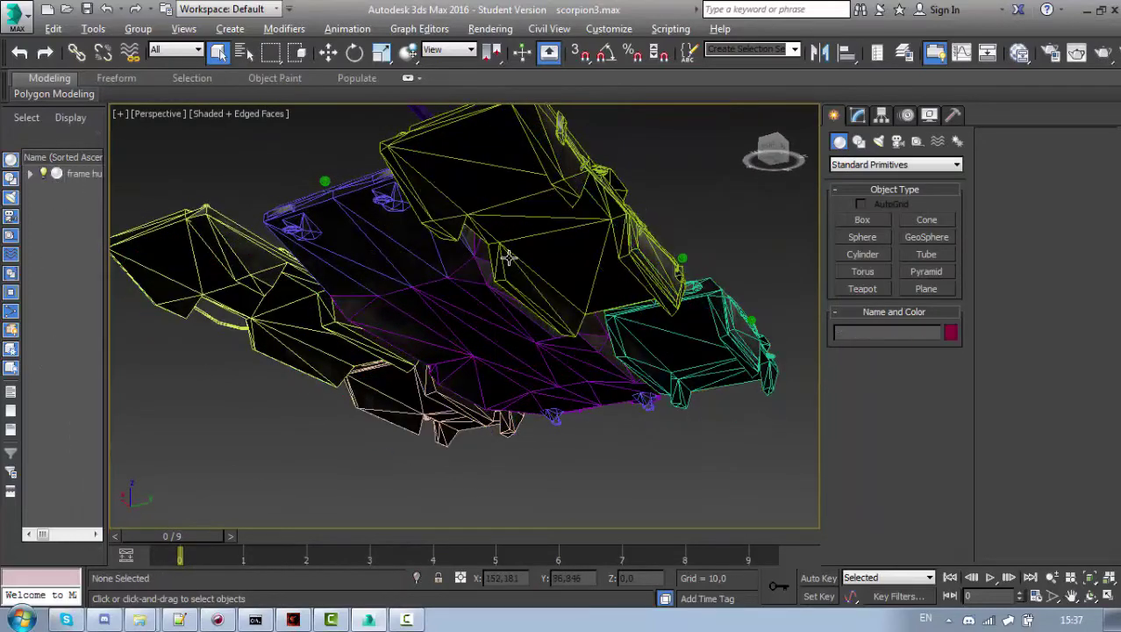
pyautogui.keyDown('alt'); pyautogui.moveTo(509, 258); pyautogui.dragTo(555, 395, button='middle'); pyautogui.keyUp('alt')
pyautogui.keyDown('alt'); pyautogui.moveTo(555, 395); pyautogui.dragTo(507, 345, button='middle'); pyautogui.keyUp('alt')
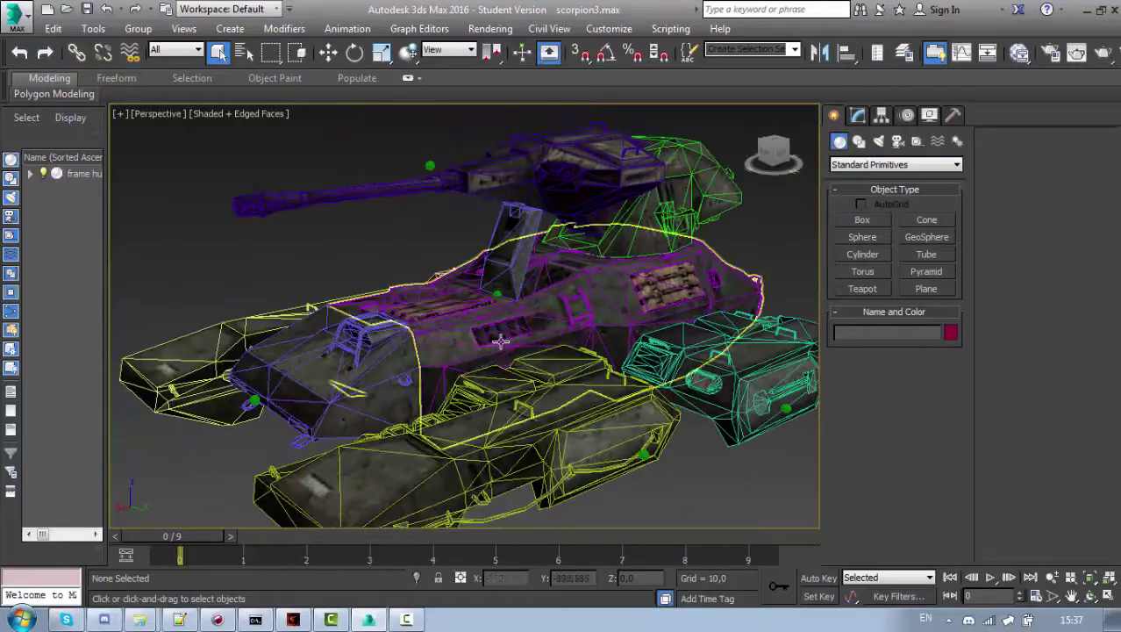
pyautogui.moveTo(668, 334)
pyautogui.keyDown('alt'); pyautogui.mouseDown(button='middle')
pyautogui.moveTo(458, 353)
pyautogui.moveTo(655, 350)
pyautogui.mouseUp(button='middle'); pyautogui.keyUp('alt')
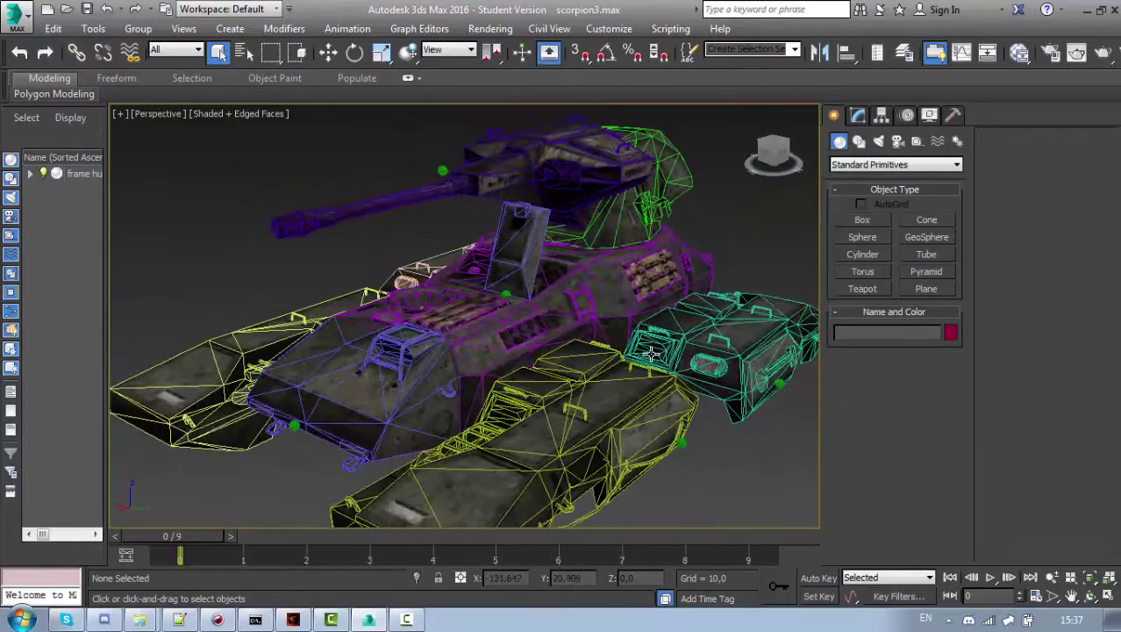
pyautogui.click(671, 279)
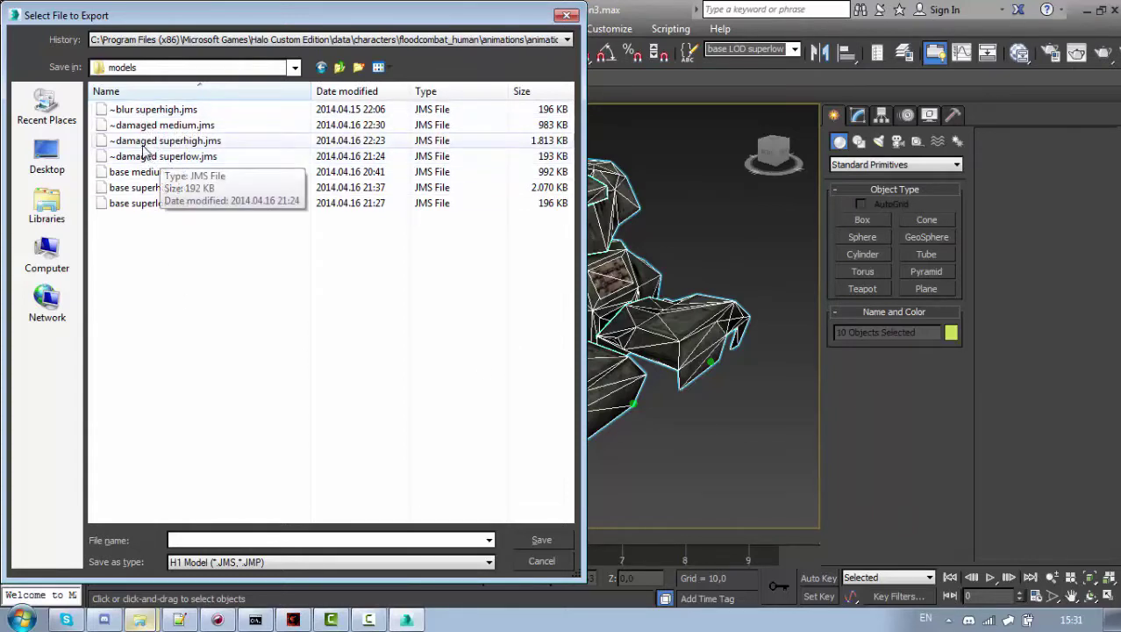
# Step: Review the blur, damaged and base JMS files in the models export folder and close the export dialog without saving
pyautogui.click(135, 209)
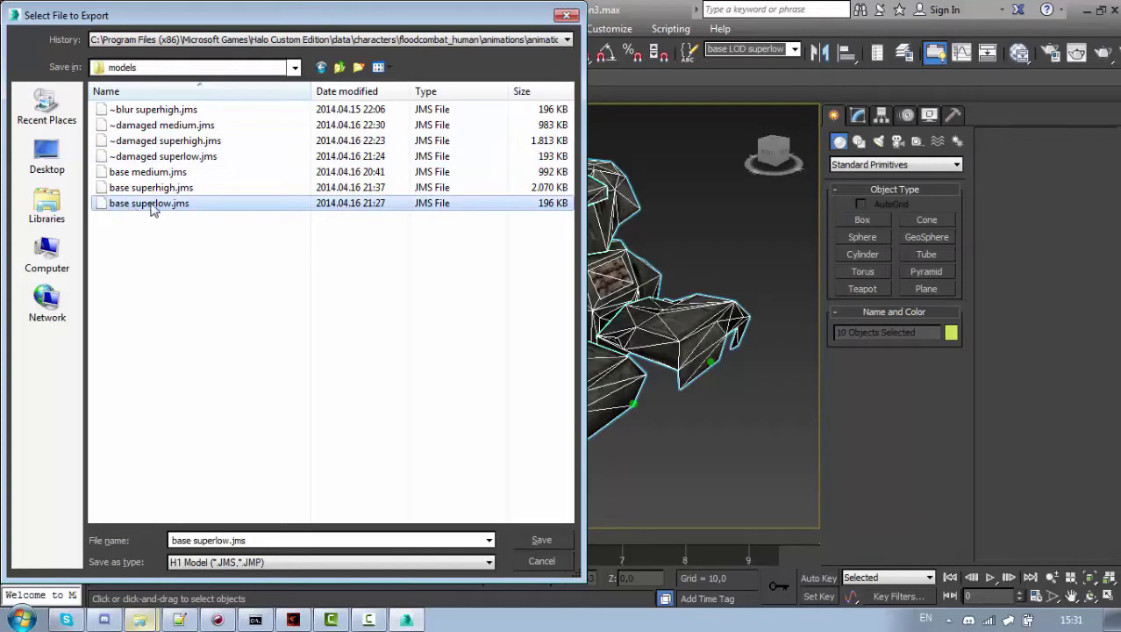
pyautogui.click(145, 156)
pyautogui.click(121, 110)
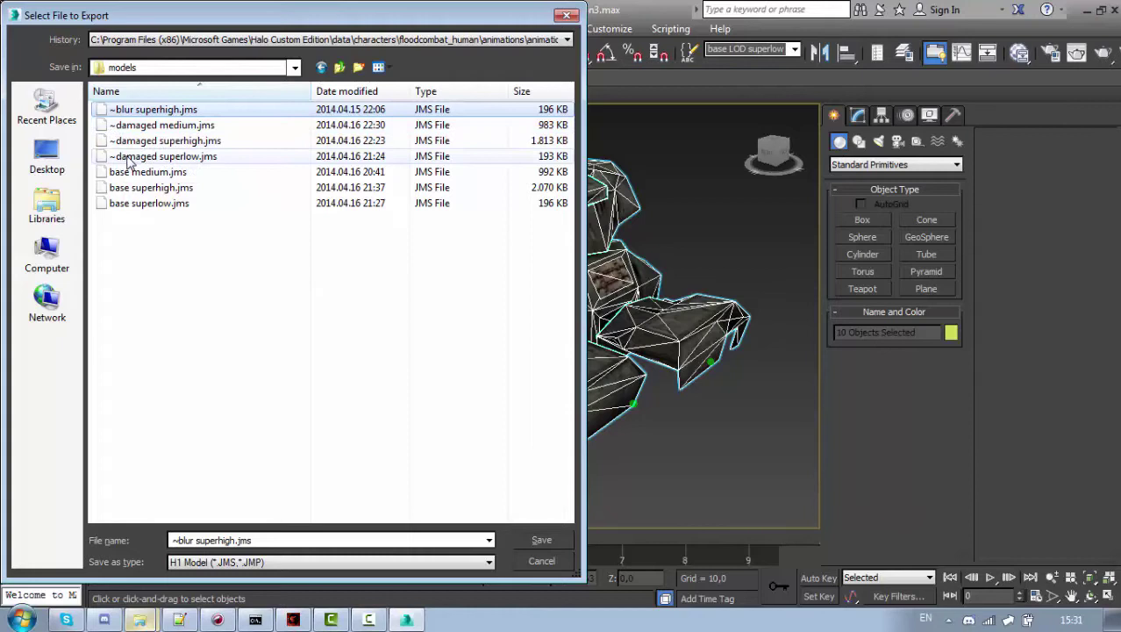
pyautogui.click(132, 158)
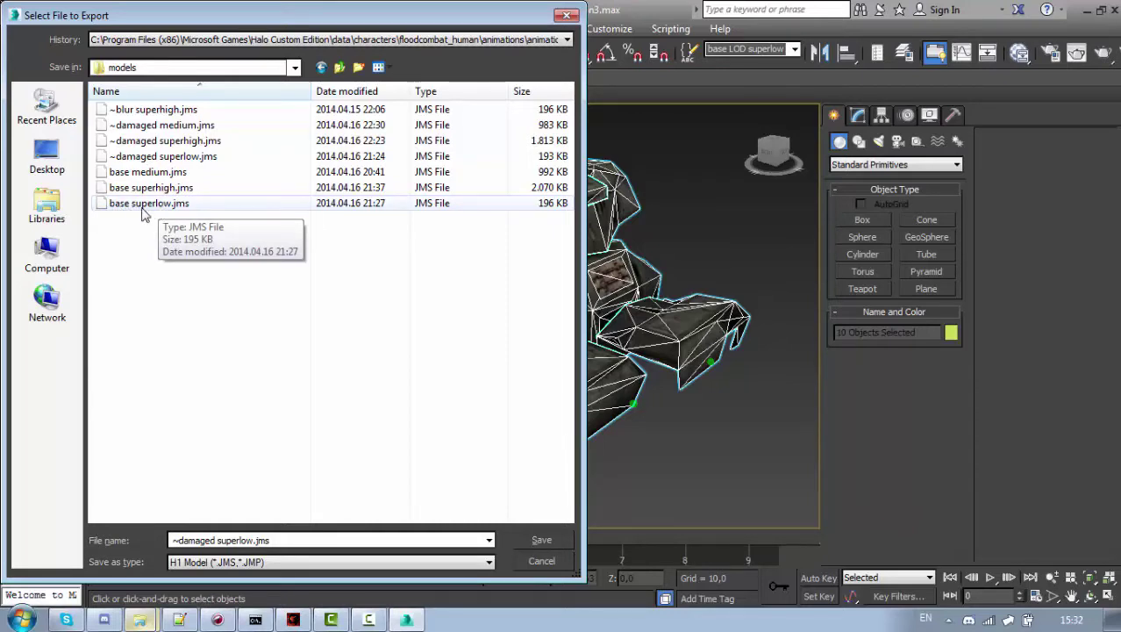
pyautogui.click(141, 211)
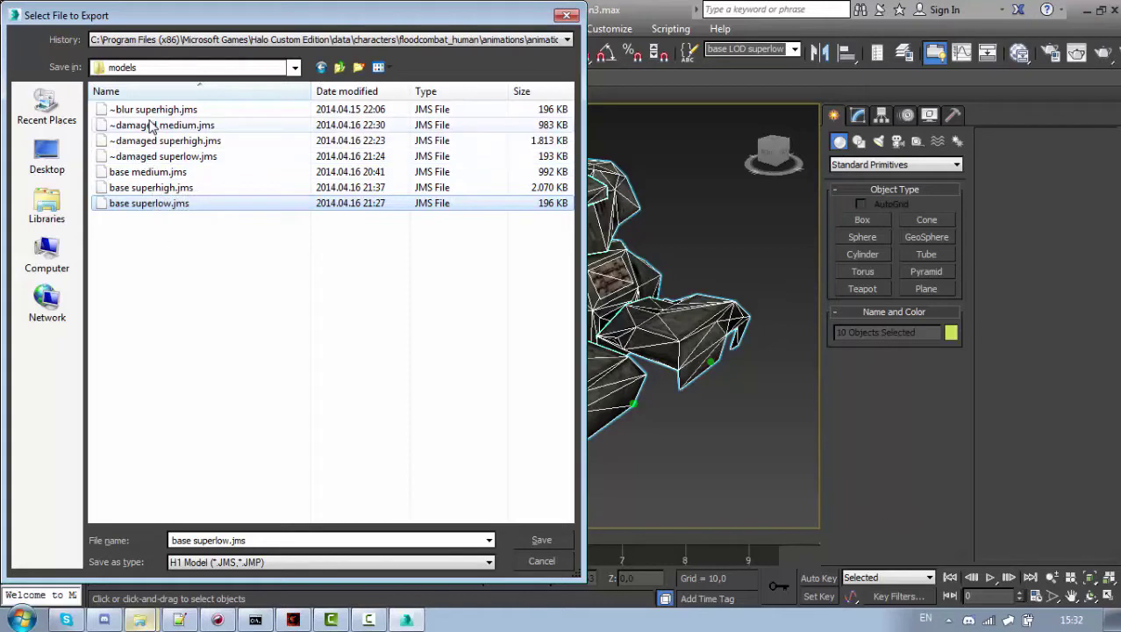
pyautogui.click(185, 259)
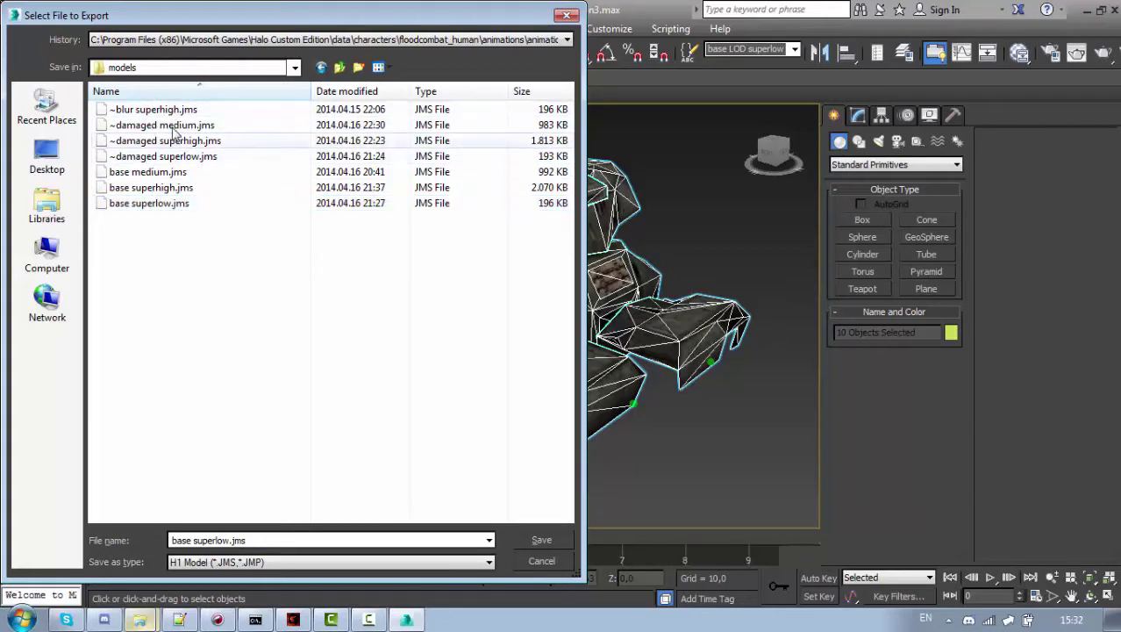
pyautogui.click(566, 16)
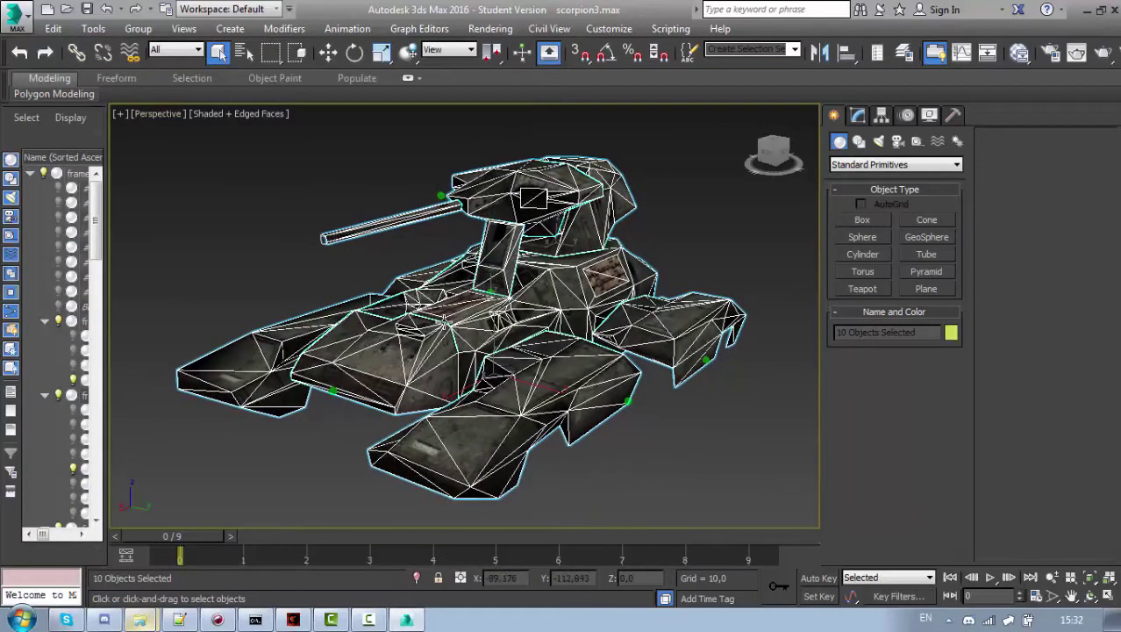
# Step: Switch to Guerilla to view the detail cutoffs of scorpion.gbxmodel, and return to 3ds Max
pyautogui.click(290, 626)
pyautogui.click(287, 628)
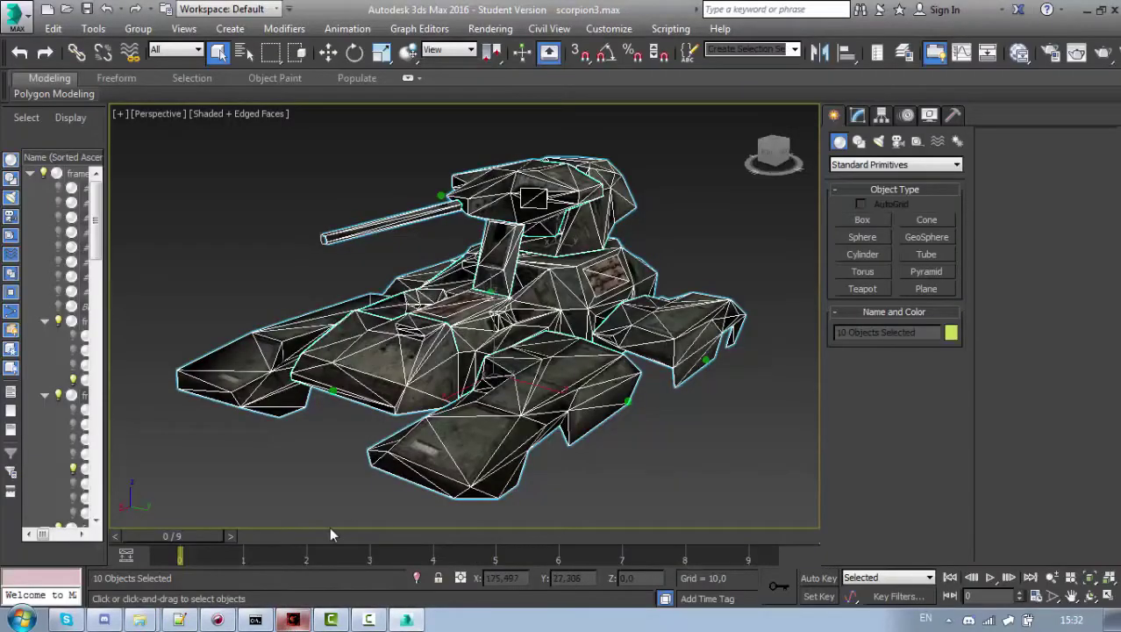
pyautogui.click(292, 621)
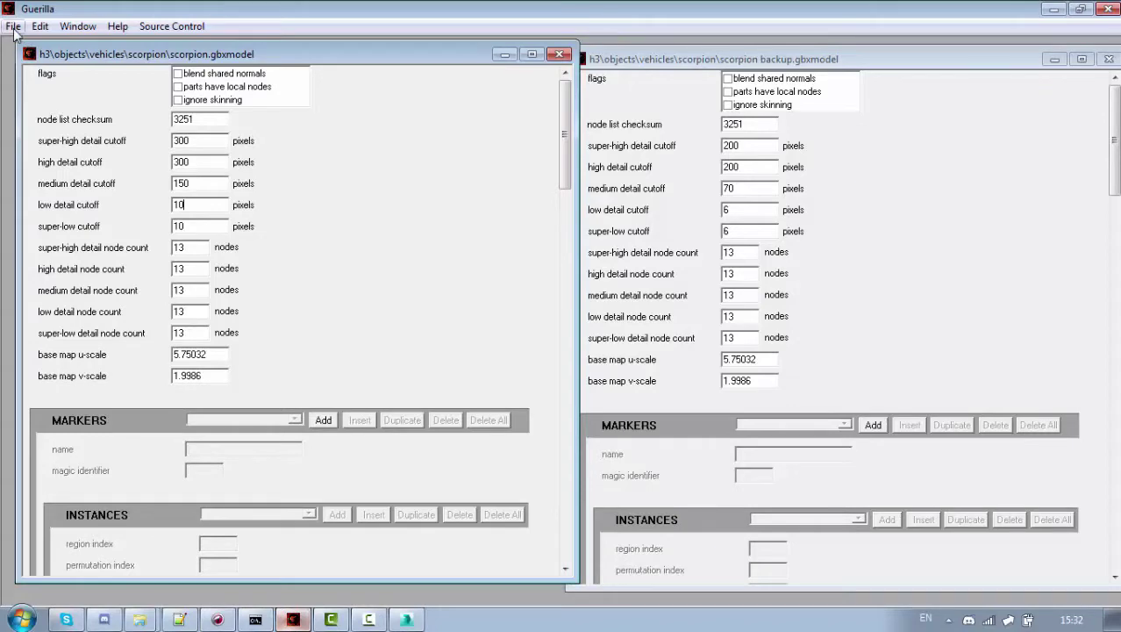
pyautogui.click(1053, 9)
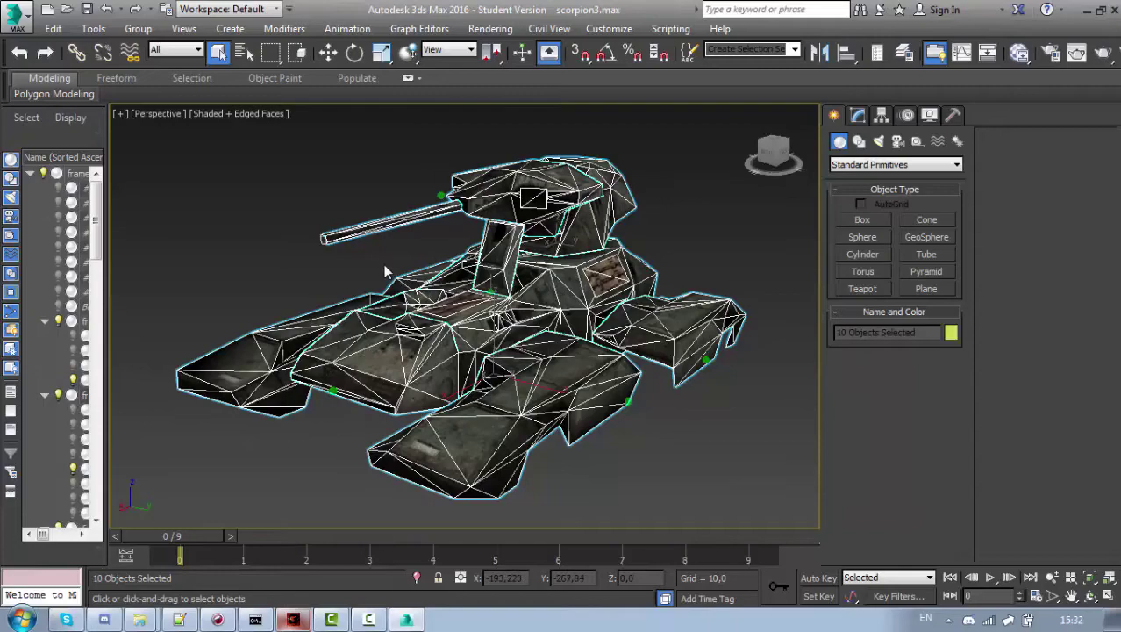
# Step: Deselect the tank parts and bring up the dialog for opening another scene file
pyautogui.click(261, 217)
pyautogui.click(21, 12)
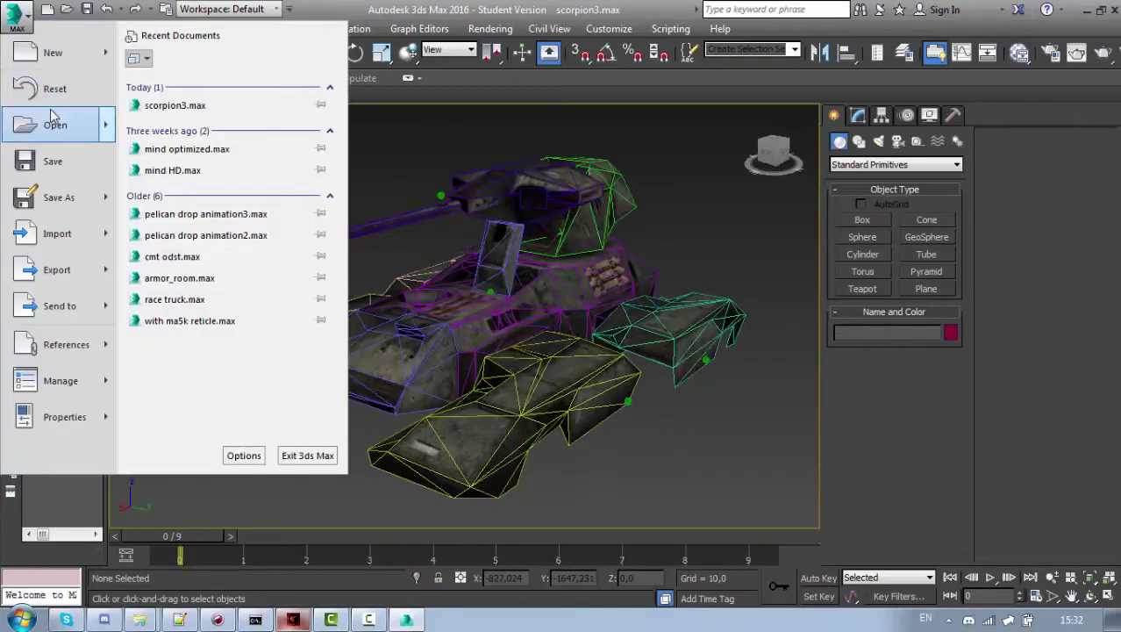
pyautogui.click(50, 119)
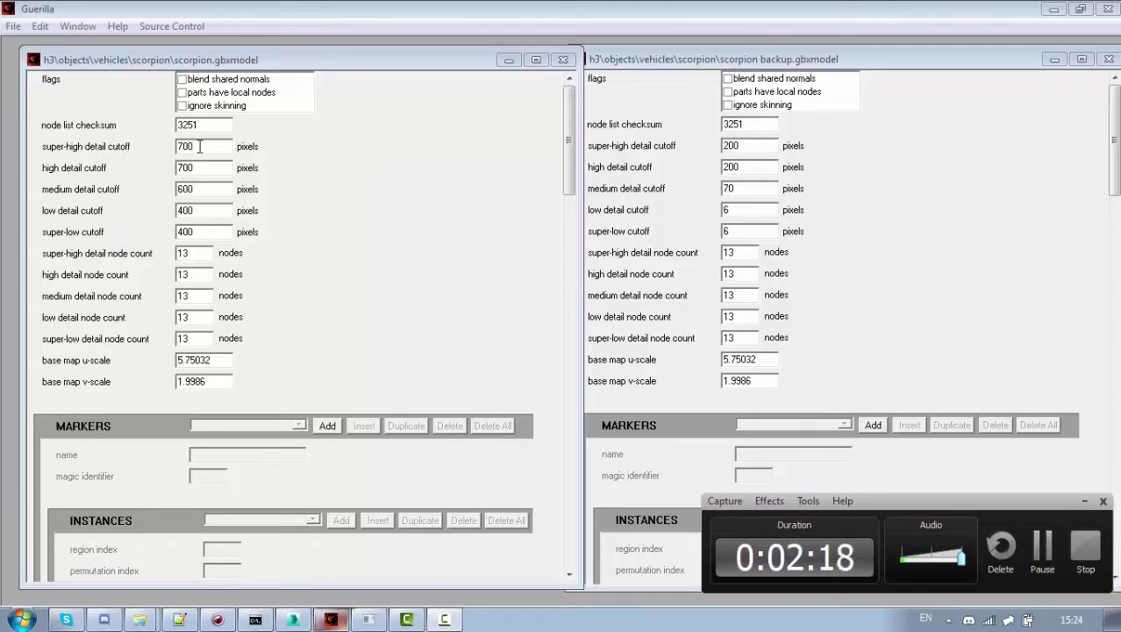
# Step: In Guerilla's scorpion.gbxmodel, set the super-high and high detail cutoffs to 400 pixels and the medium detail cutoff to 200
pyautogui.moveTo(208, 62); pyautogui.dragTo(203, 56)
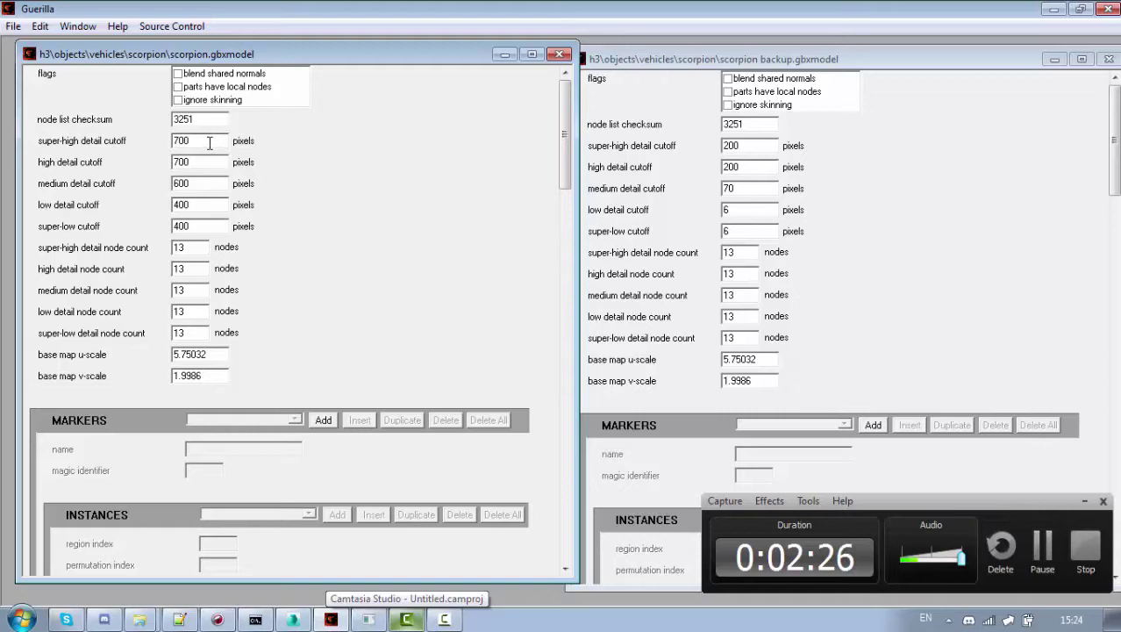
pyautogui.moveTo(209, 142); pyautogui.dragTo(136, 133)
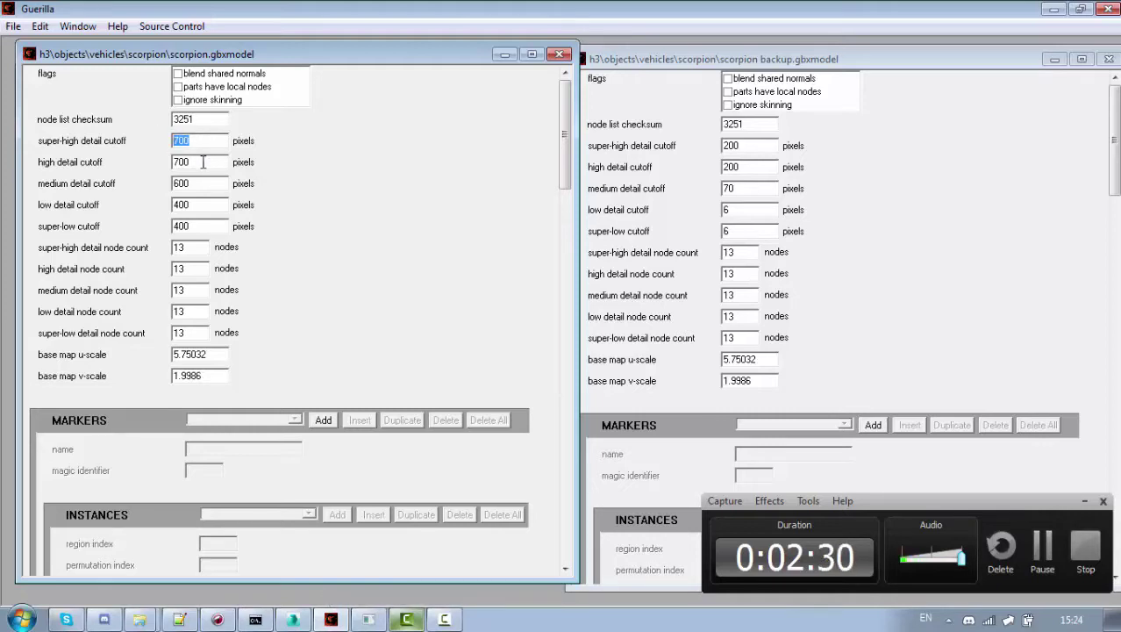
pyautogui.moveTo(203, 161); pyautogui.dragTo(172, 183)
pyautogui.write('400')
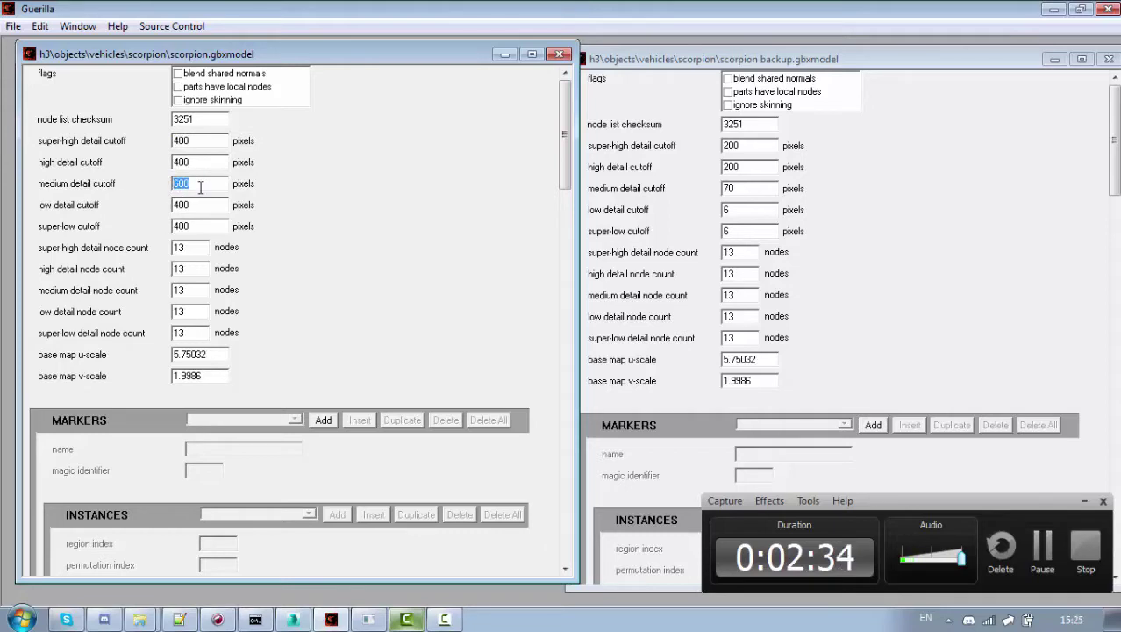
pyautogui.write('200')
pyautogui.press('Tab')
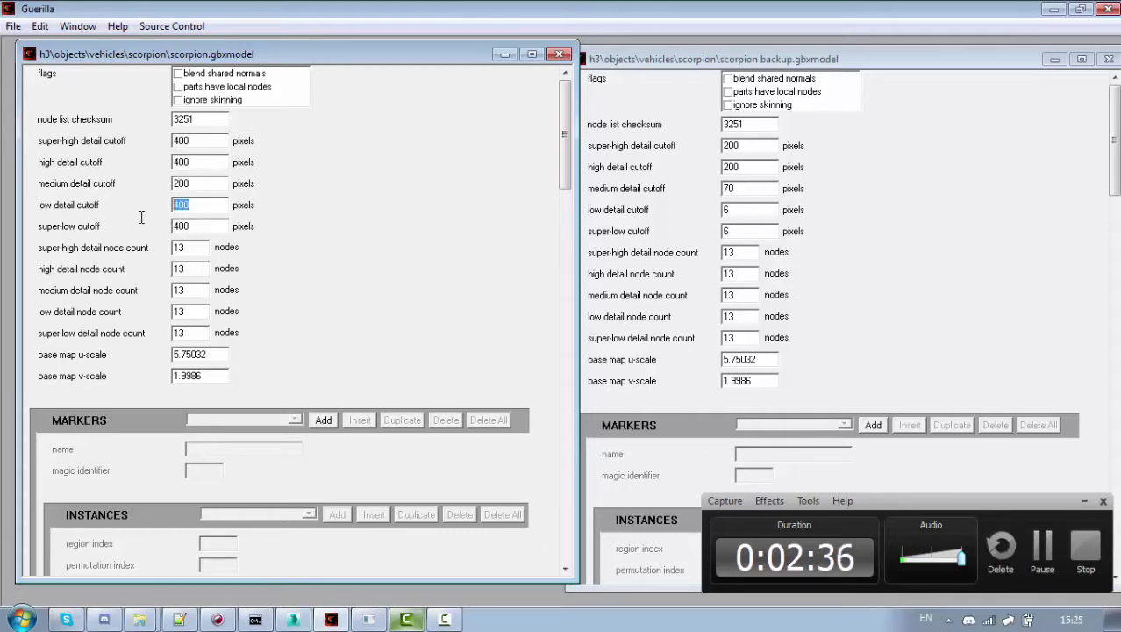
# Step: Set the low detail and super-low cutoffs of scorpion.gbxmodel to 0 pixels
pyautogui.write('0')
pyautogui.press('Tab')
pyautogui.write('0')
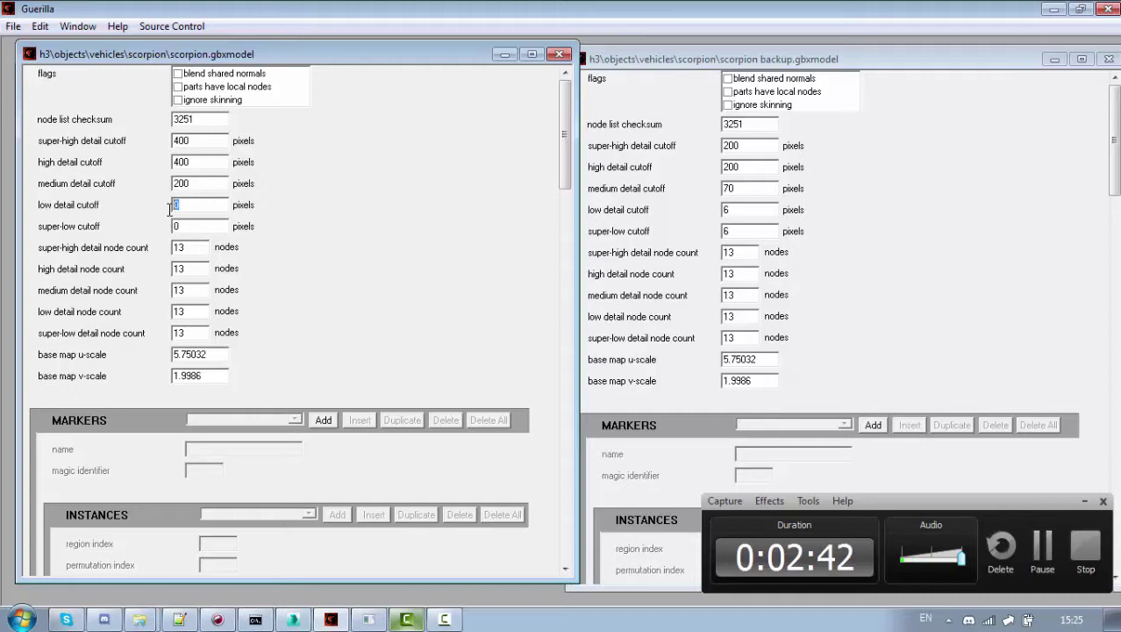
# Step: Set the low detail and super-low cutoffs to 10 pixels and save scorpion.gbxmodel
pyautogui.write('10')
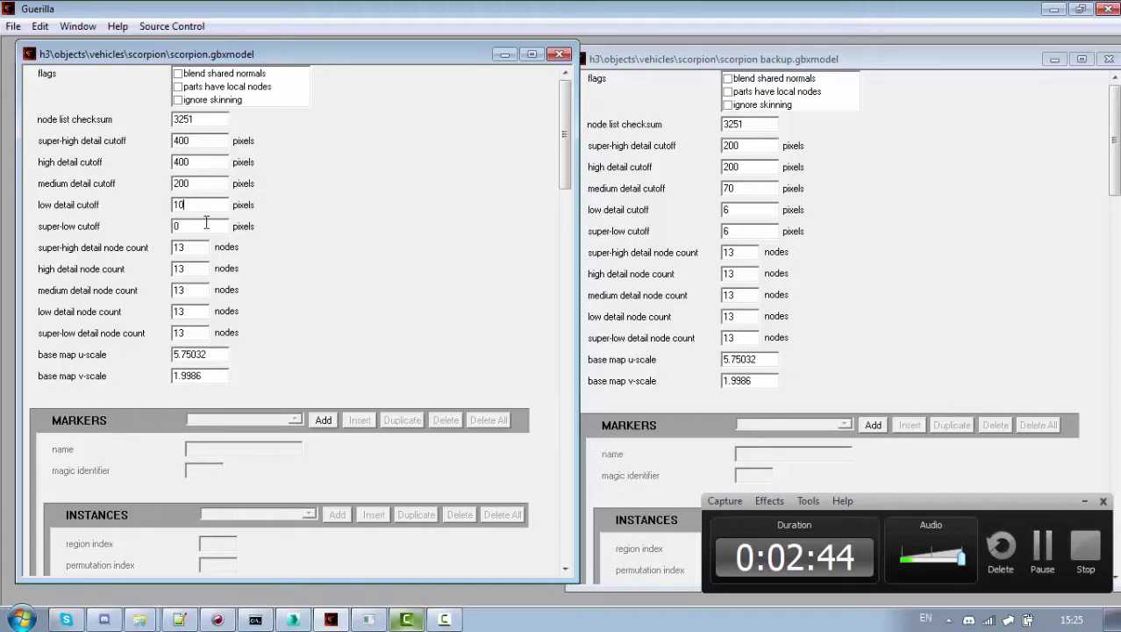
pyautogui.write('10')
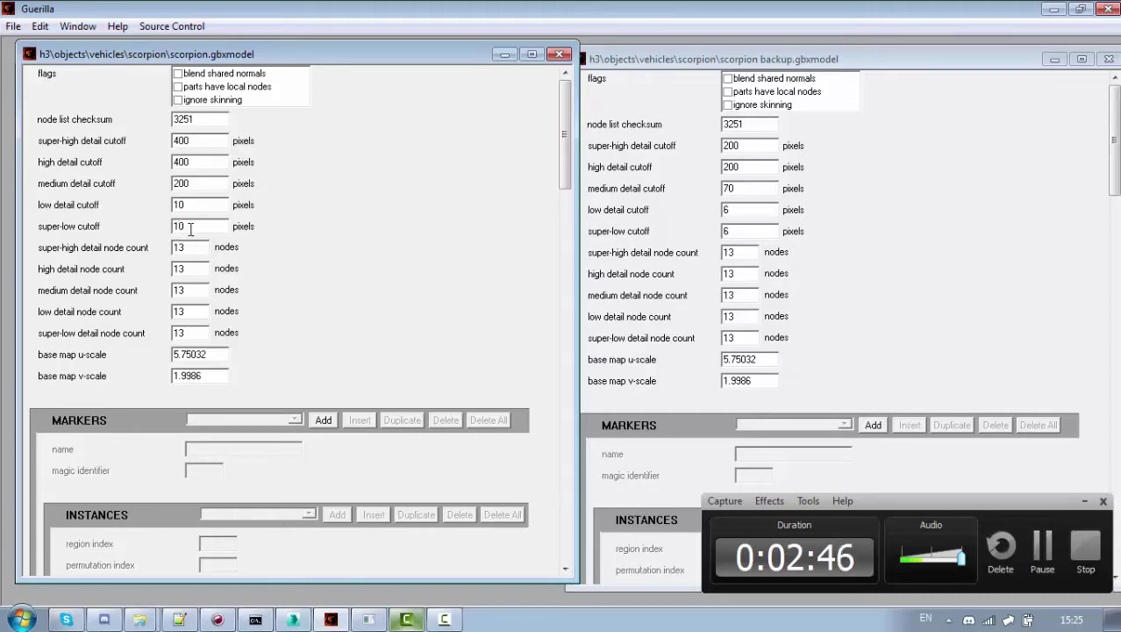
pyautogui.moveTo(196, 204); pyautogui.dragTo(156, 208)
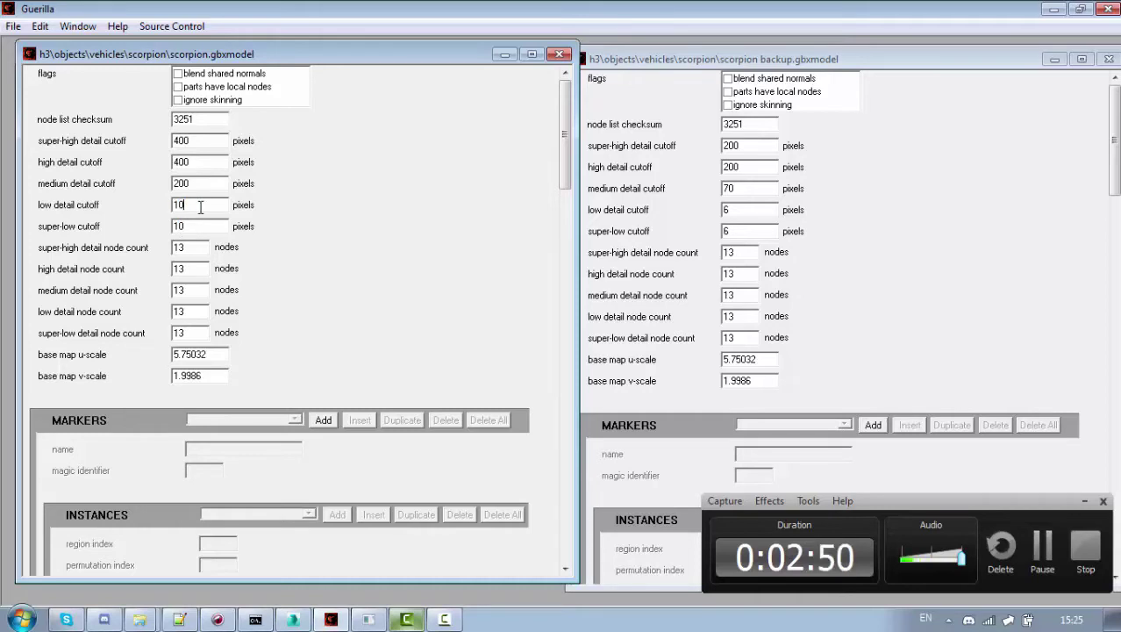
pyautogui.click(14, 26)
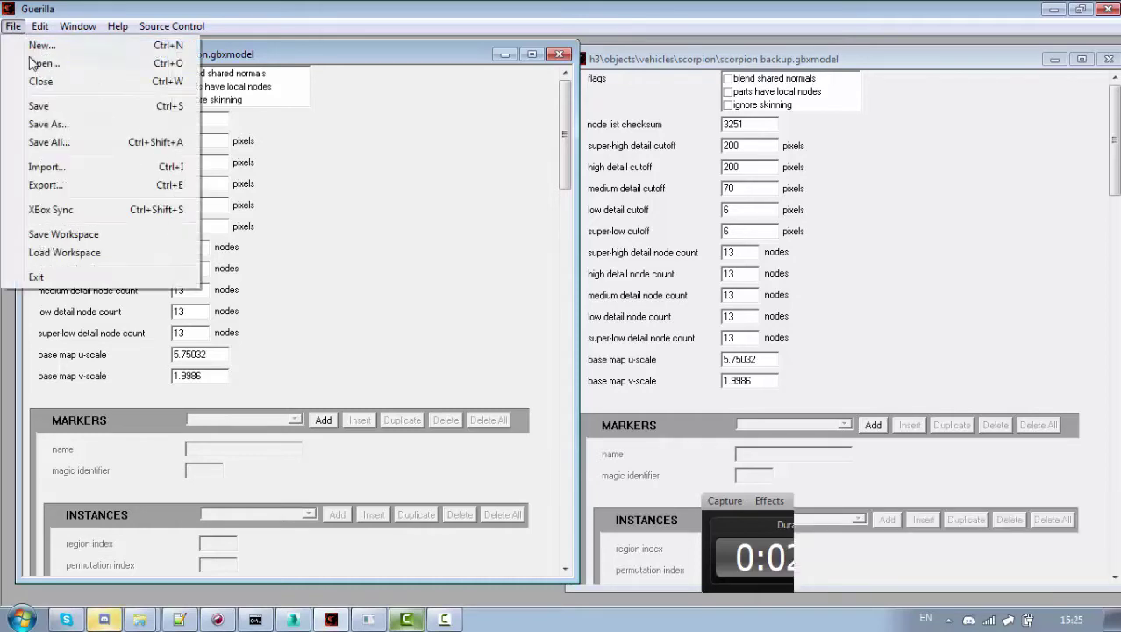
pyautogui.click(44, 103)
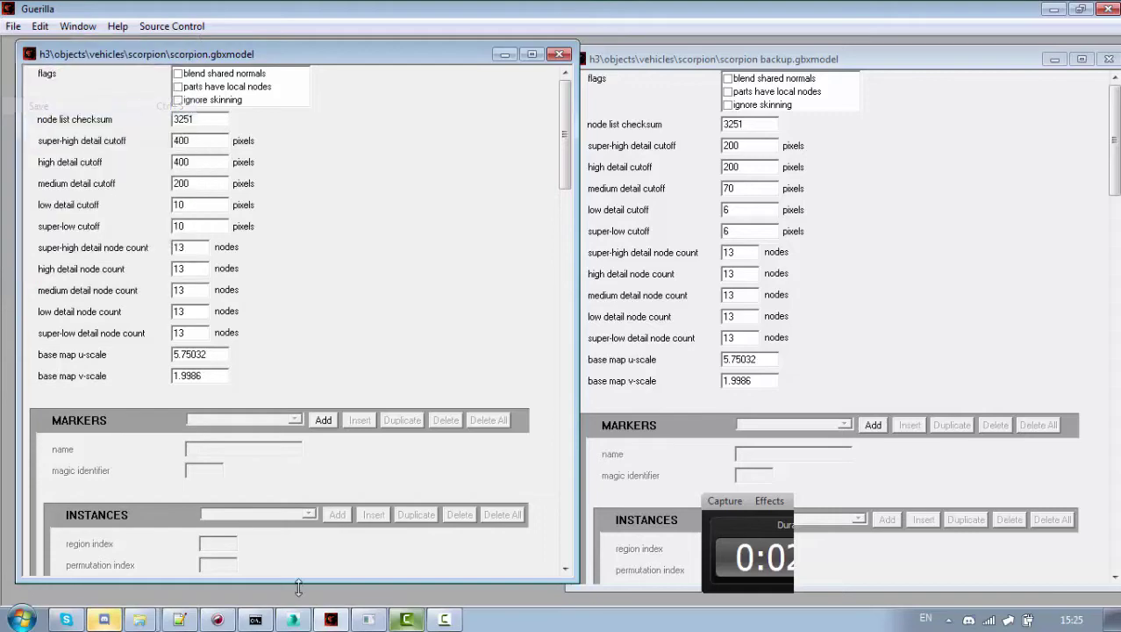
# Step: Switch to Sapien and reopen the mission containing the Scorpion tank
pyautogui.click(406, 620)
pyautogui.click(12, 27)
pyautogui.click(59, 63)
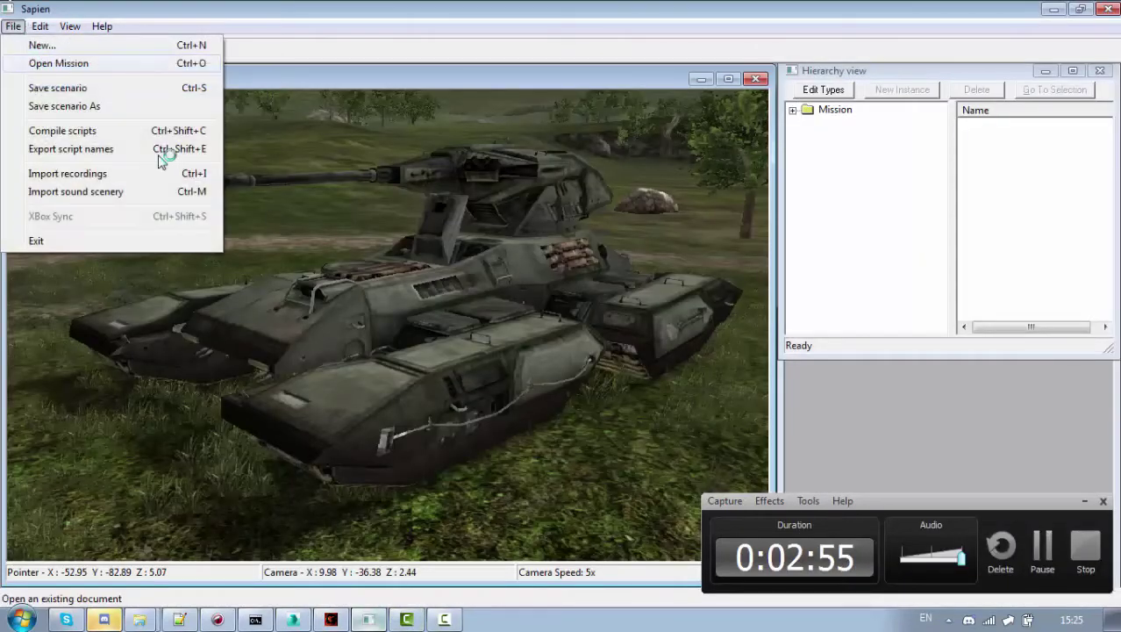
pyautogui.click(114, 146)
pyautogui.click(375, 444)
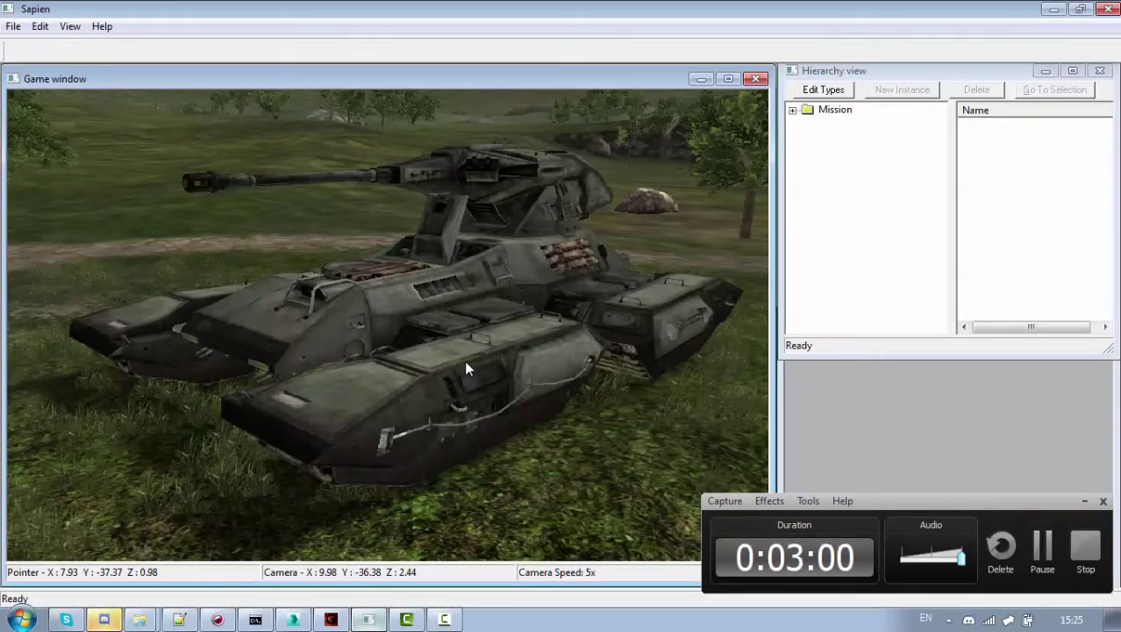
# Step: Fly the camera away from and back toward the Scorpion to examine its LOD changes at different distances
pyautogui.press('s')
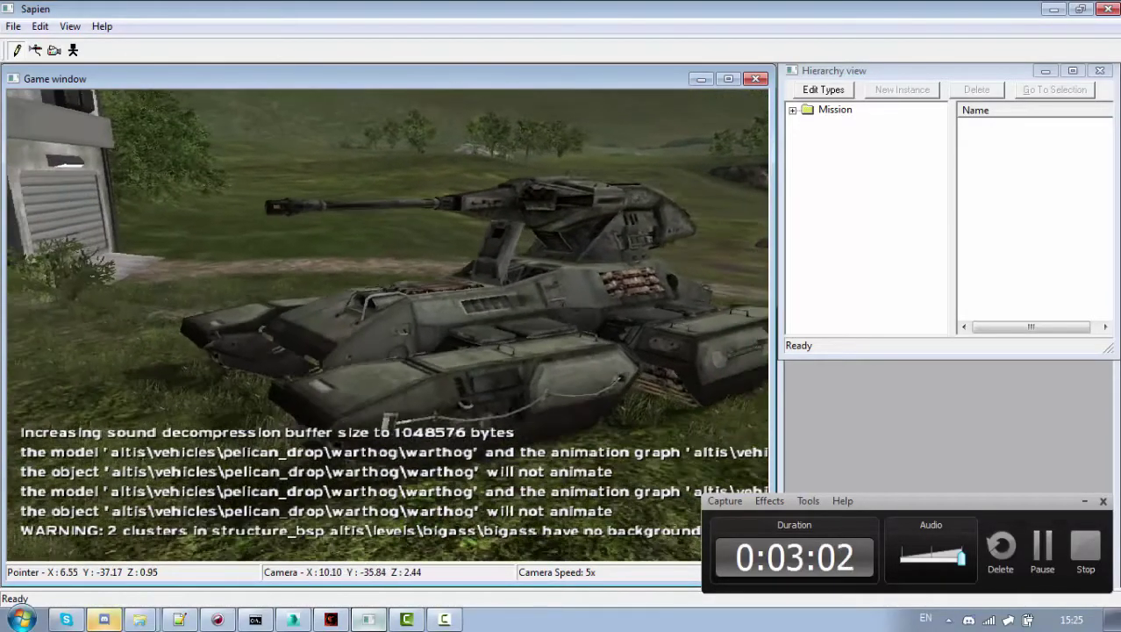
pyautogui.press('s')
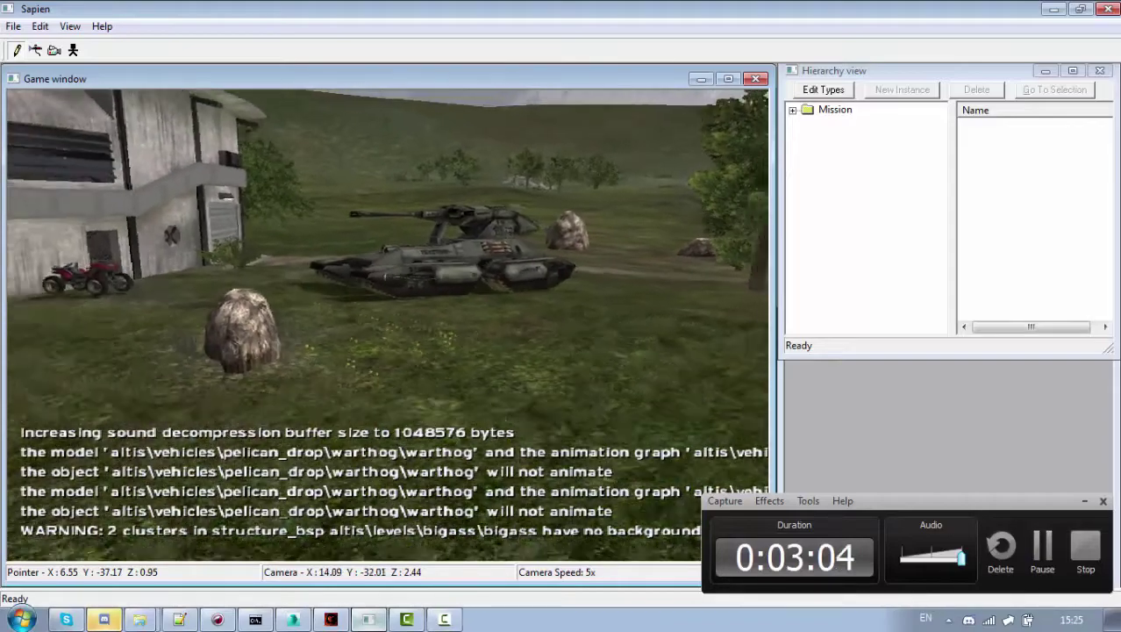
pyautogui.press('s')
pyautogui.press('r')
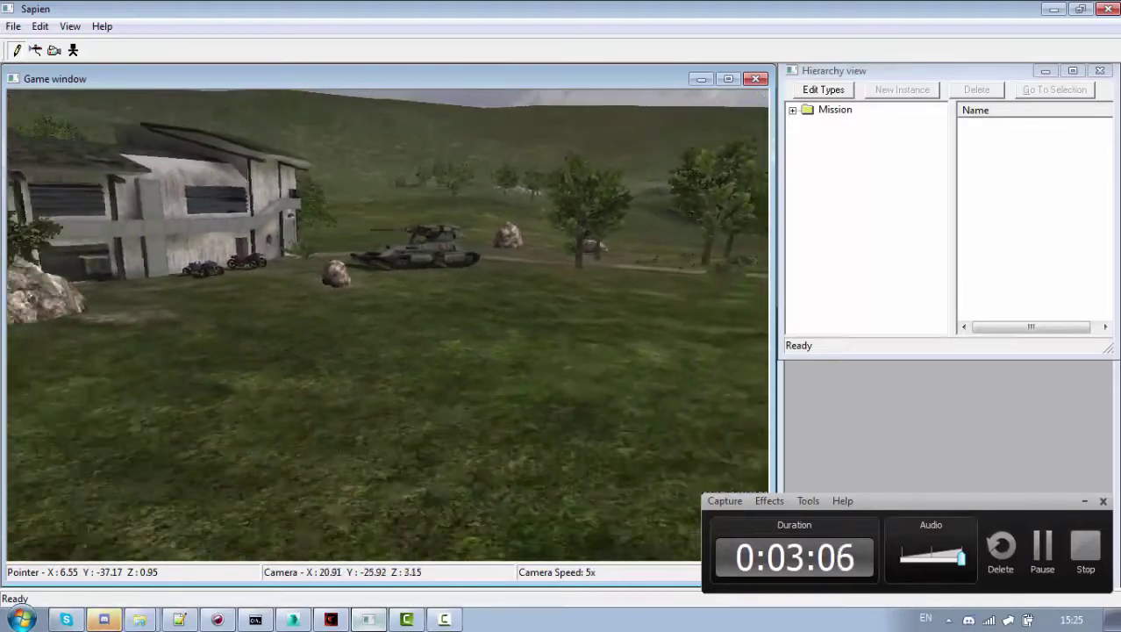
pyautogui.press('w')
pyautogui.press('w')
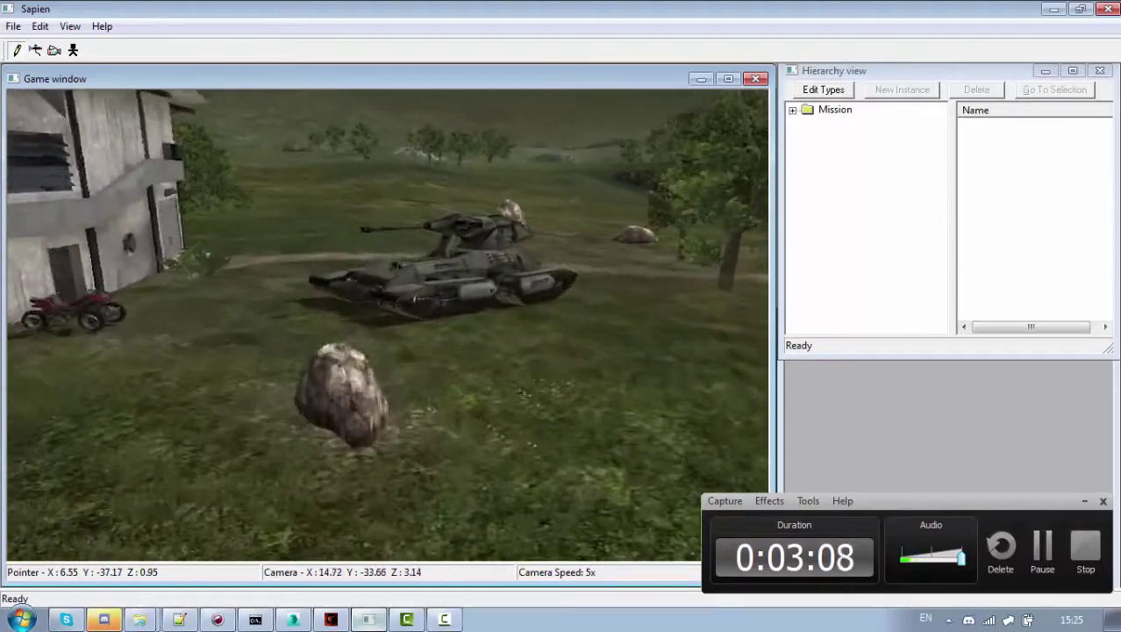
pyautogui.press('s')
pyautogui.press('s')
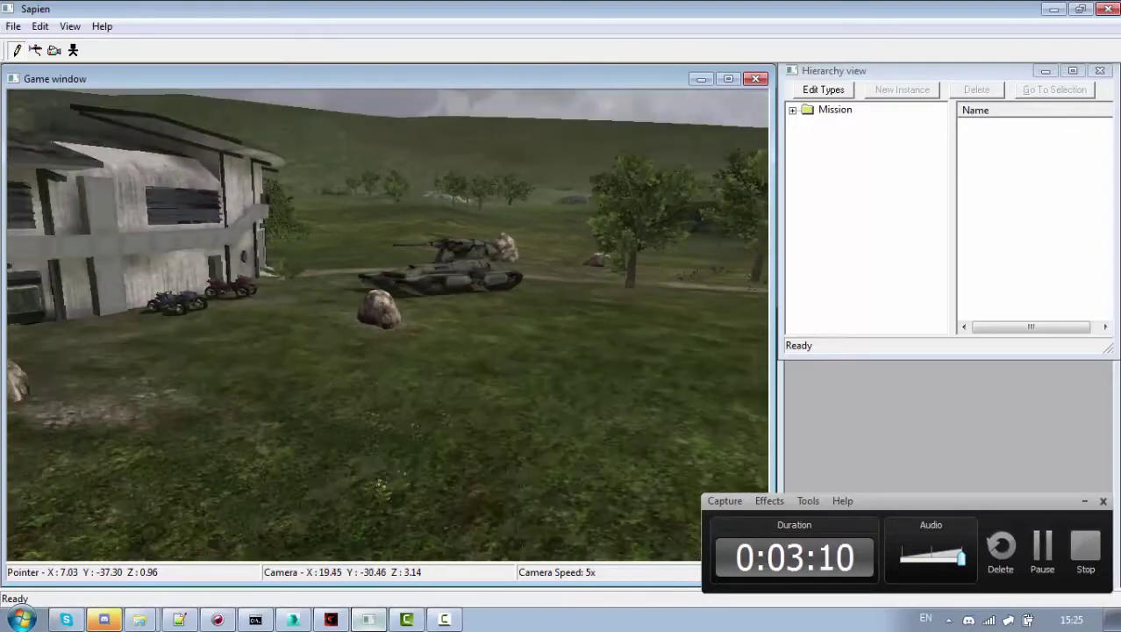
# Step: Fly the camera toward and back from the Scorpion to check the distance at which its detail level switches
pyautogui.press('w')
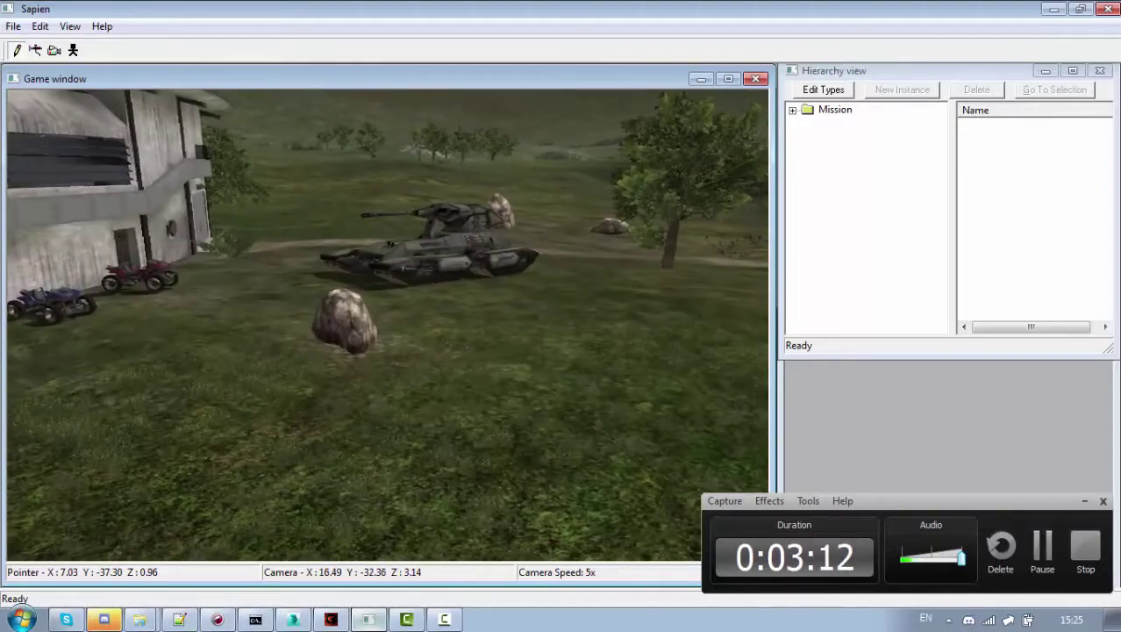
pyautogui.press('s')
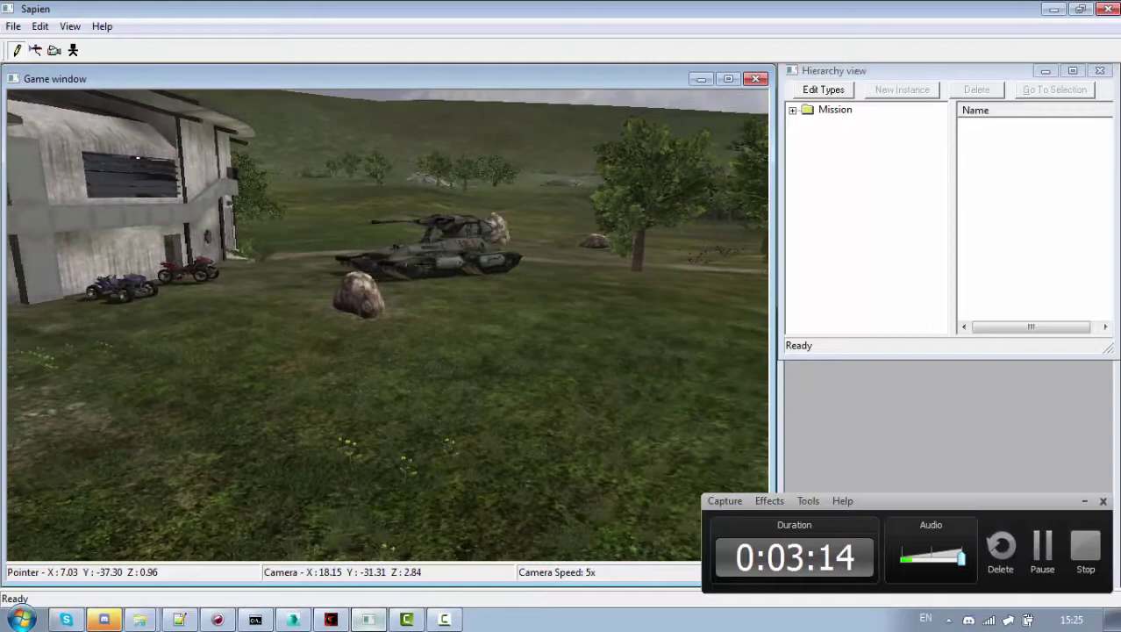
pyautogui.press('w')
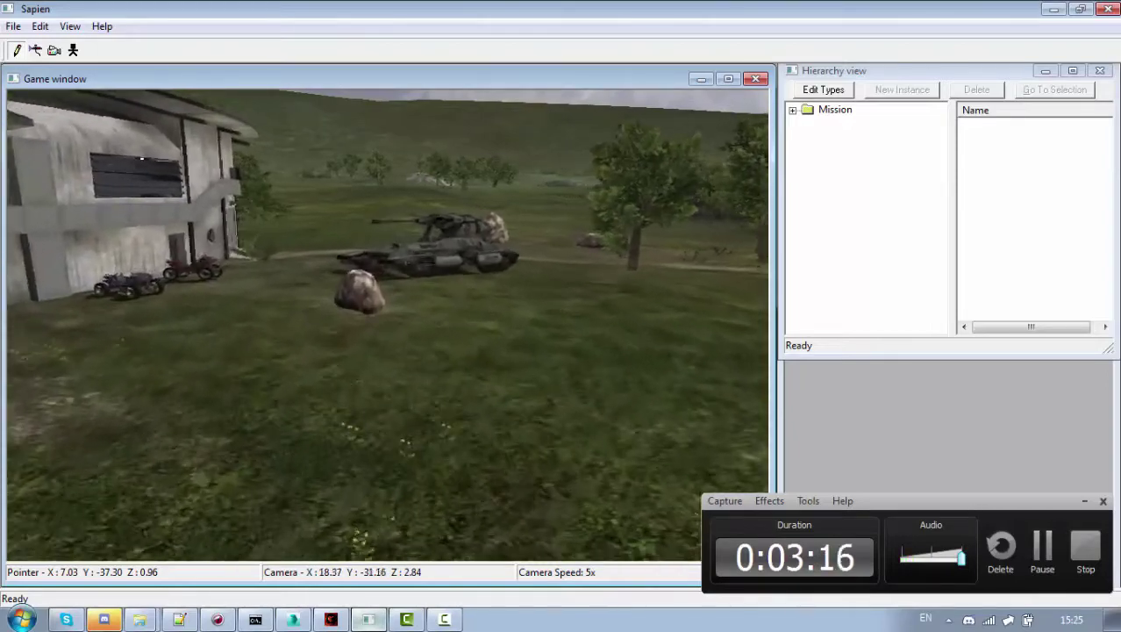
# Step: Switch to Guerilla and set scorpion.gbxmodel's super-high and high detail cutoffs to 300 pixels and the medium detail cutoff to 150
pyautogui.hotkey('alt', 'Tab')
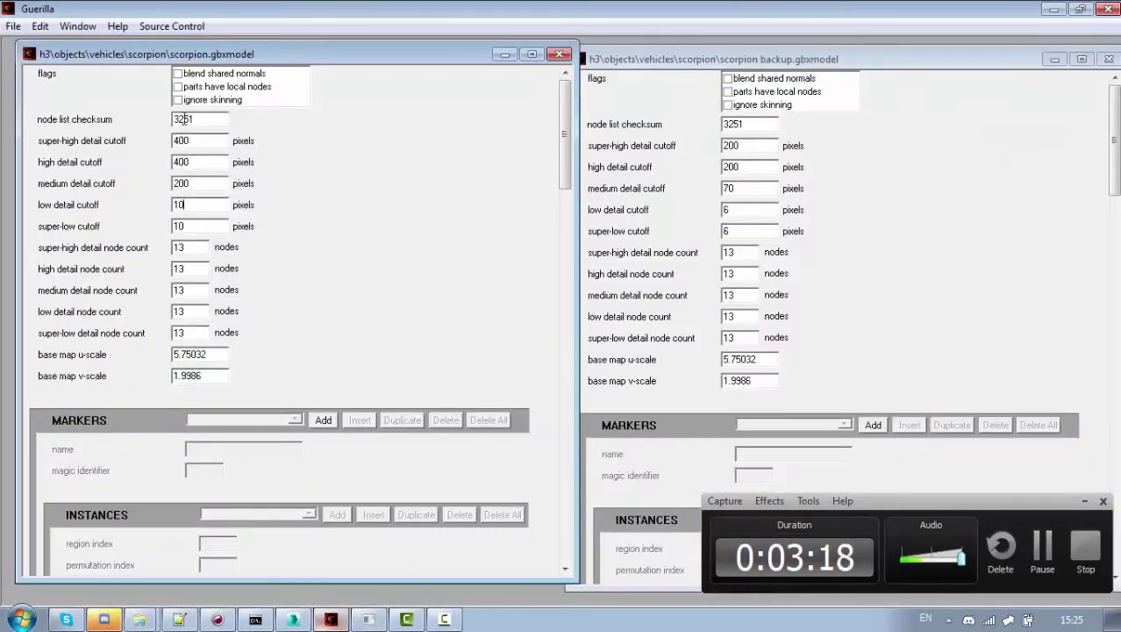
pyautogui.moveTo(155, 143); pyautogui.dragTo(134, 144)
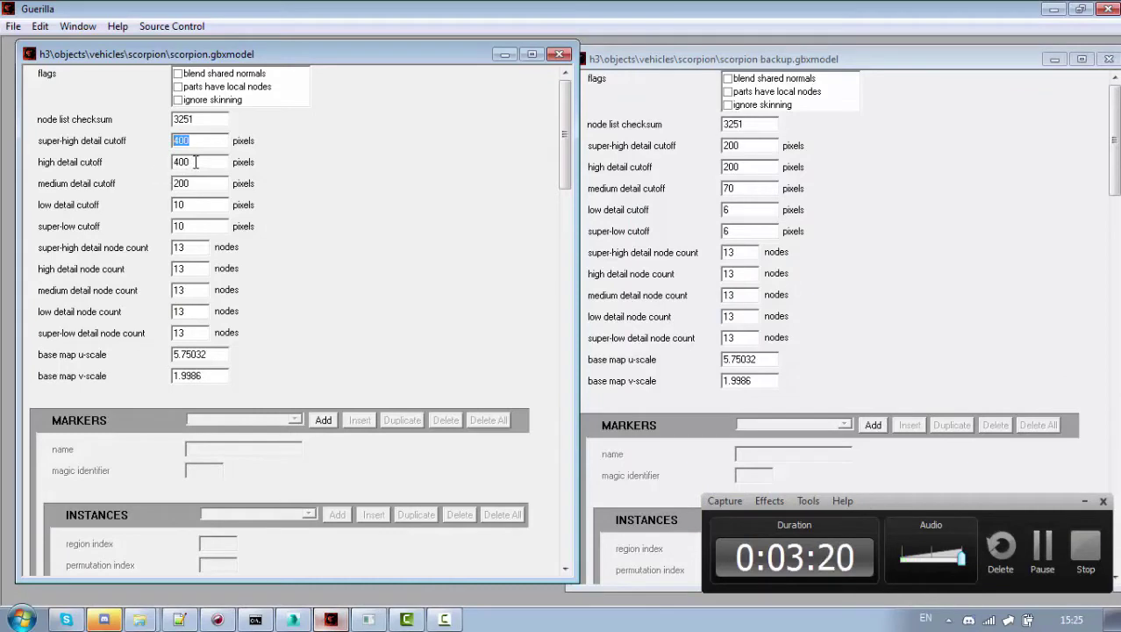
pyautogui.write('300')
pyautogui.press('Tab')
pyautogui.write('3')
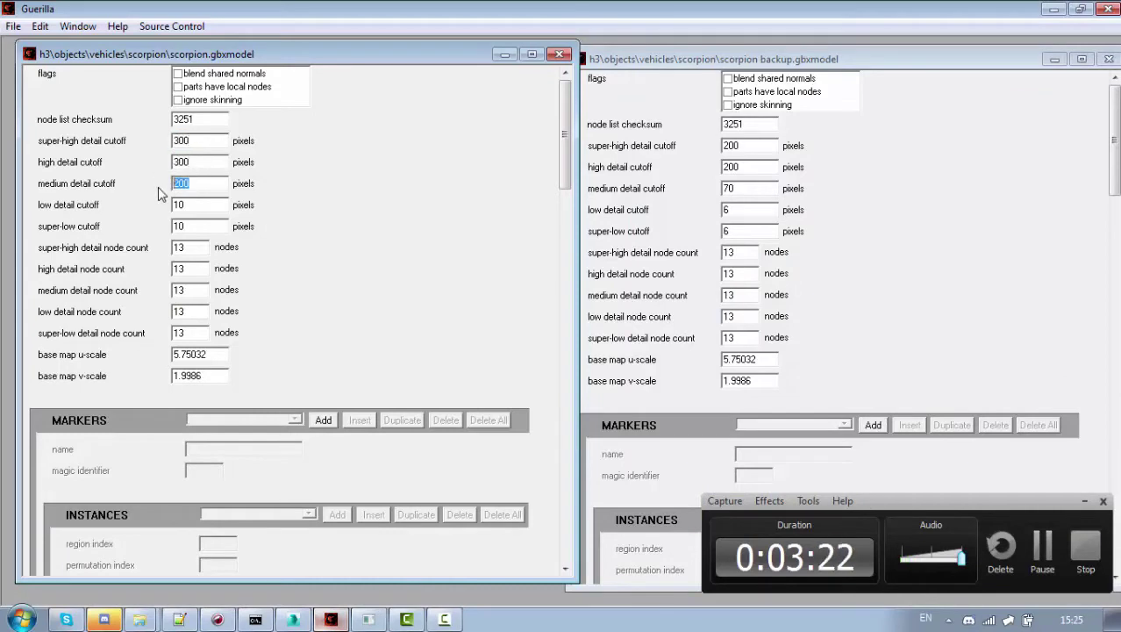
pyautogui.write('150')
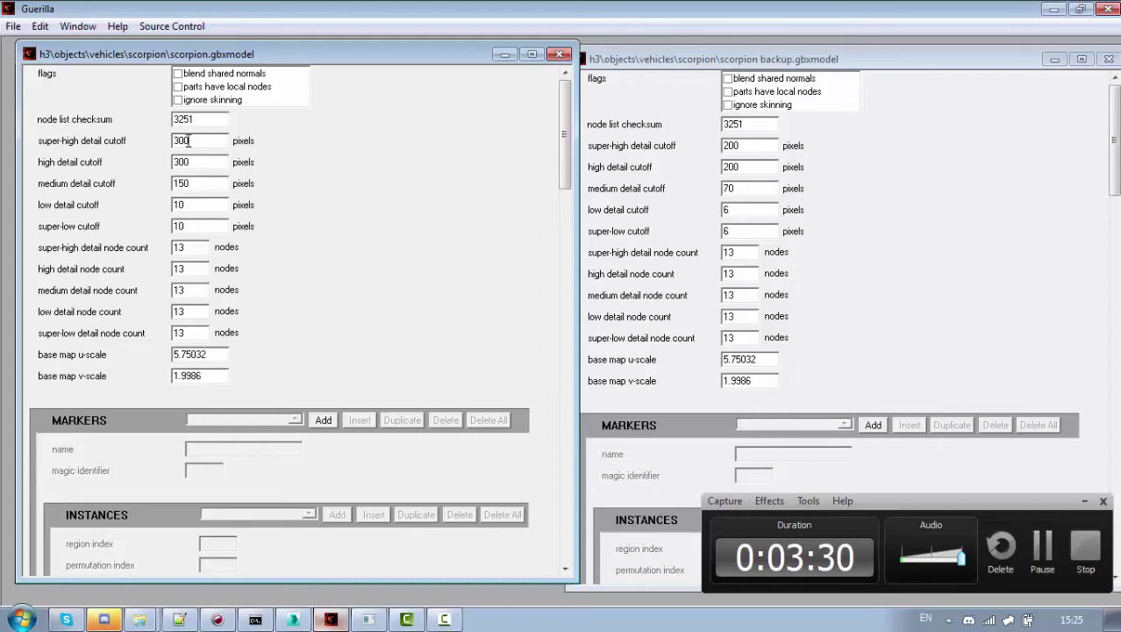
# Step: Review the detail cutoff values of scorpion.gbxmodel and save the file
pyautogui.moveTo(202, 142); pyautogui.dragTo(120, 152)
pyautogui.moveTo(200, 163); pyautogui.dragTo(132, 143)
pyautogui.moveTo(215, 185); pyautogui.dragTo(157, 186)
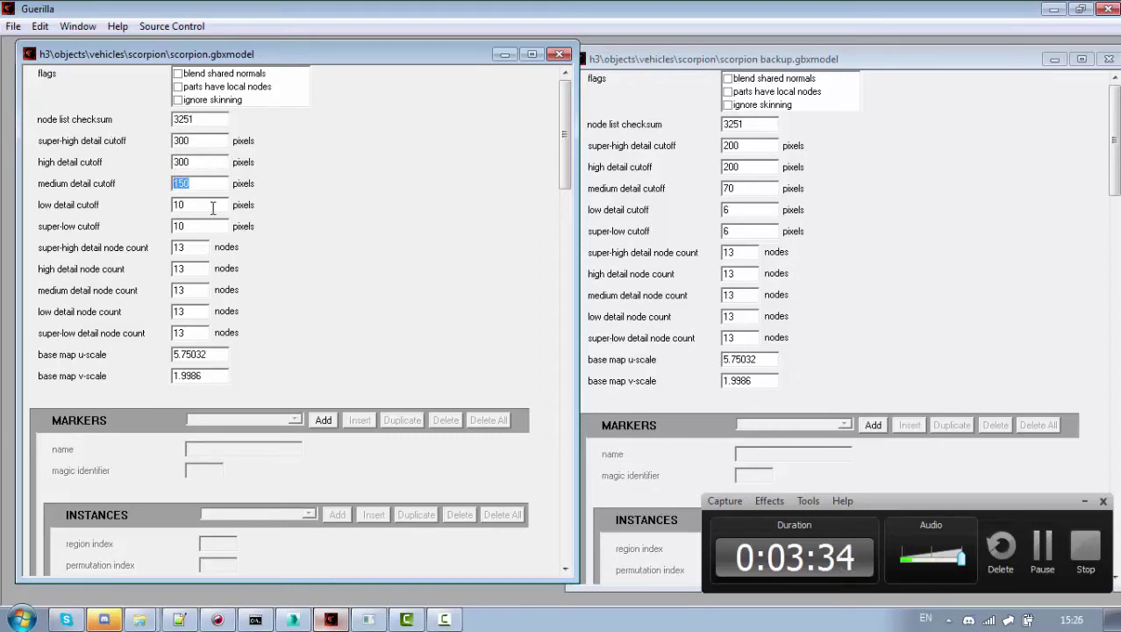
pyautogui.press('Tab')
pyautogui.click(206, 209)
pyautogui.click(12, 27)
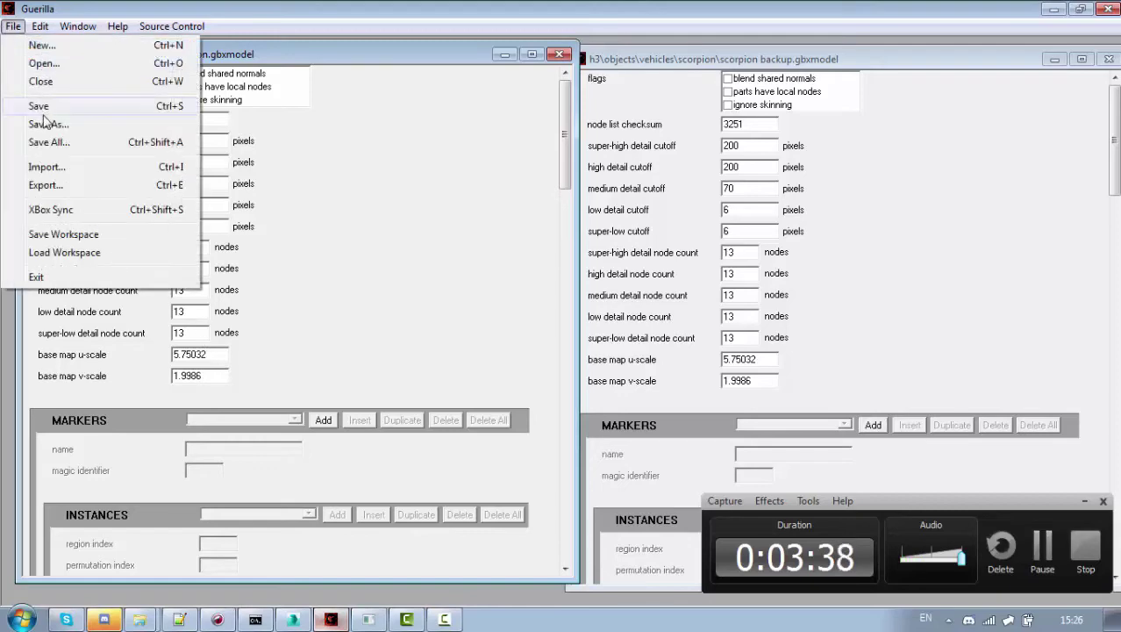
pyautogui.click(41, 108)
# Step: Switch to Sapien and reload the mission with the saved Scorpion cutoffs
pyautogui.click(379, 619)
pyautogui.click(13, 27)
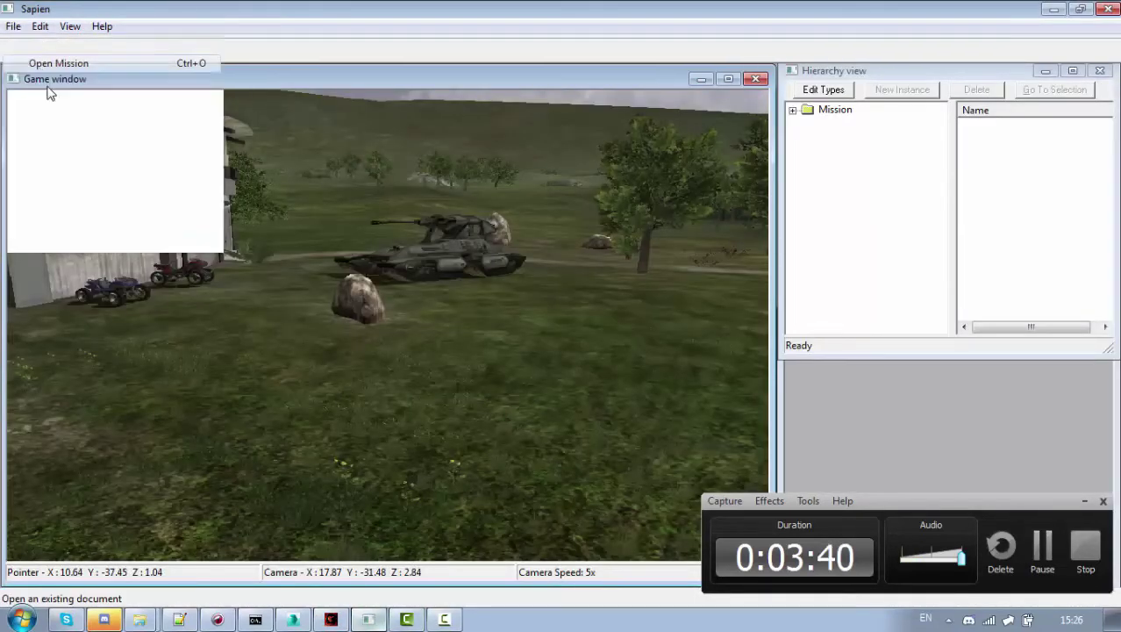
pyautogui.click(52, 60)
pyautogui.click(375, 445)
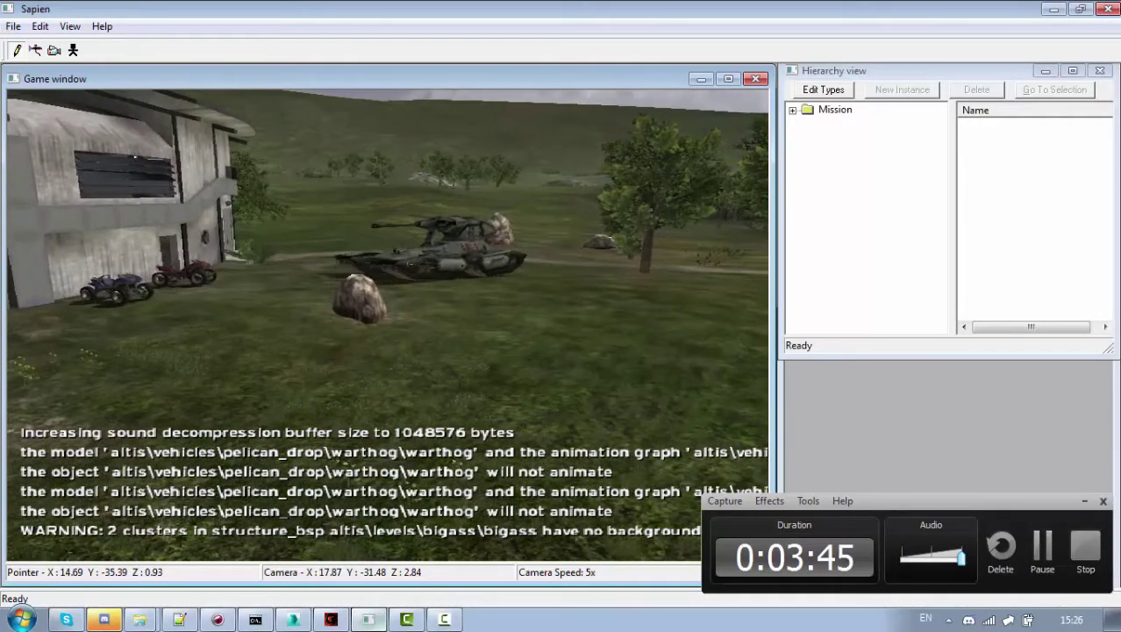
# Step: Fly the camera up to the Scorpion, far back and close again to test its LOD transitions
pyautogui.press('w')
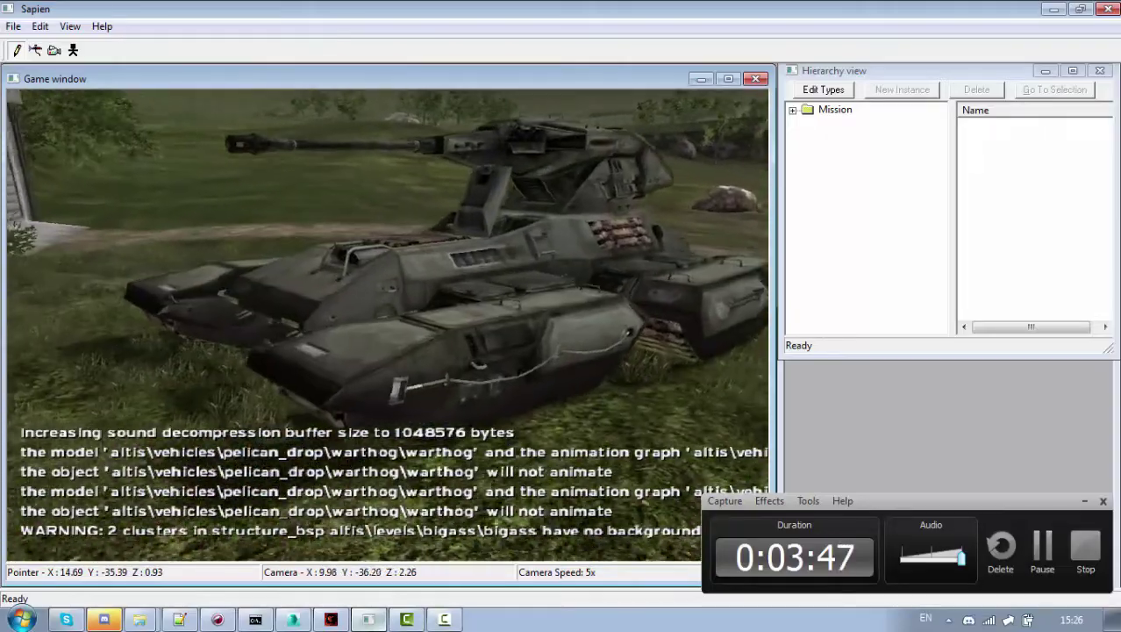
pyautogui.press('s')
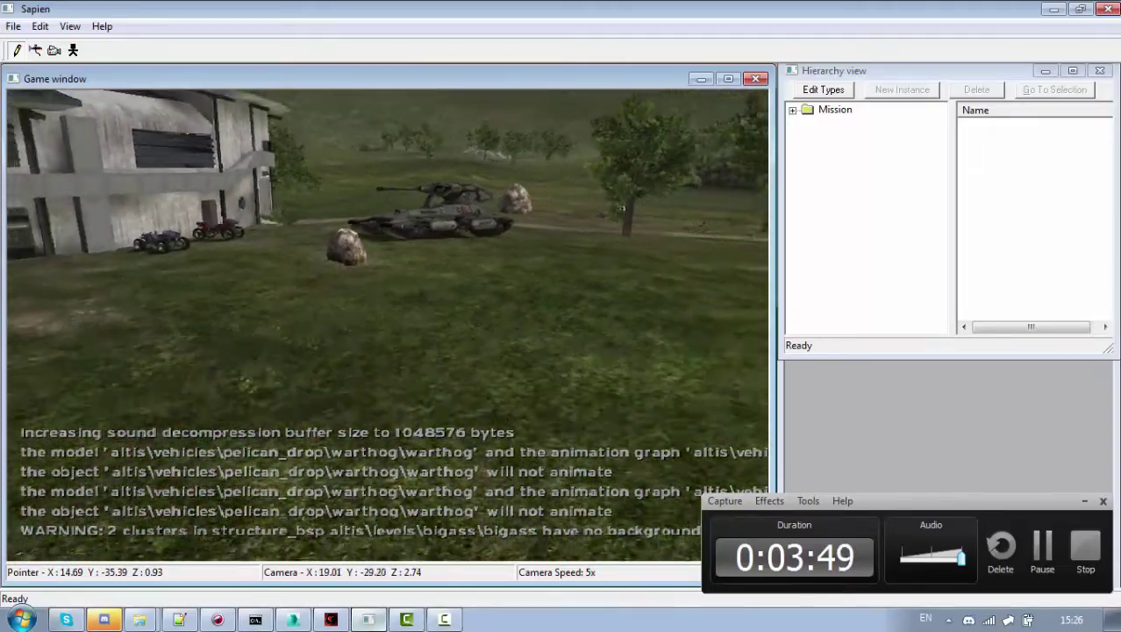
pyautogui.press('s')
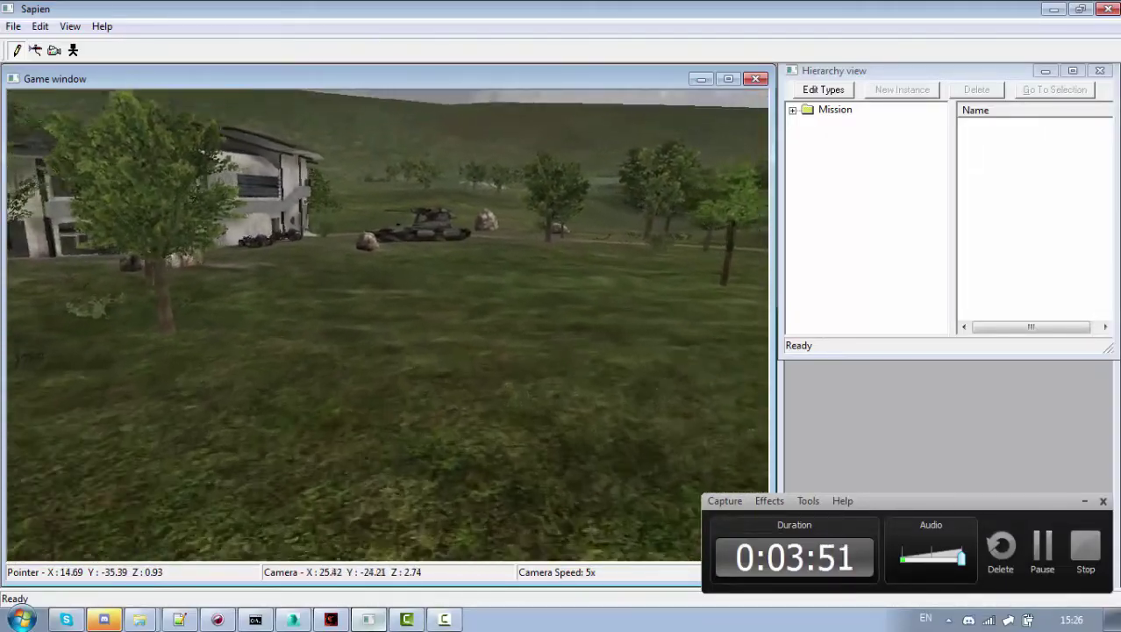
pyautogui.press('w')
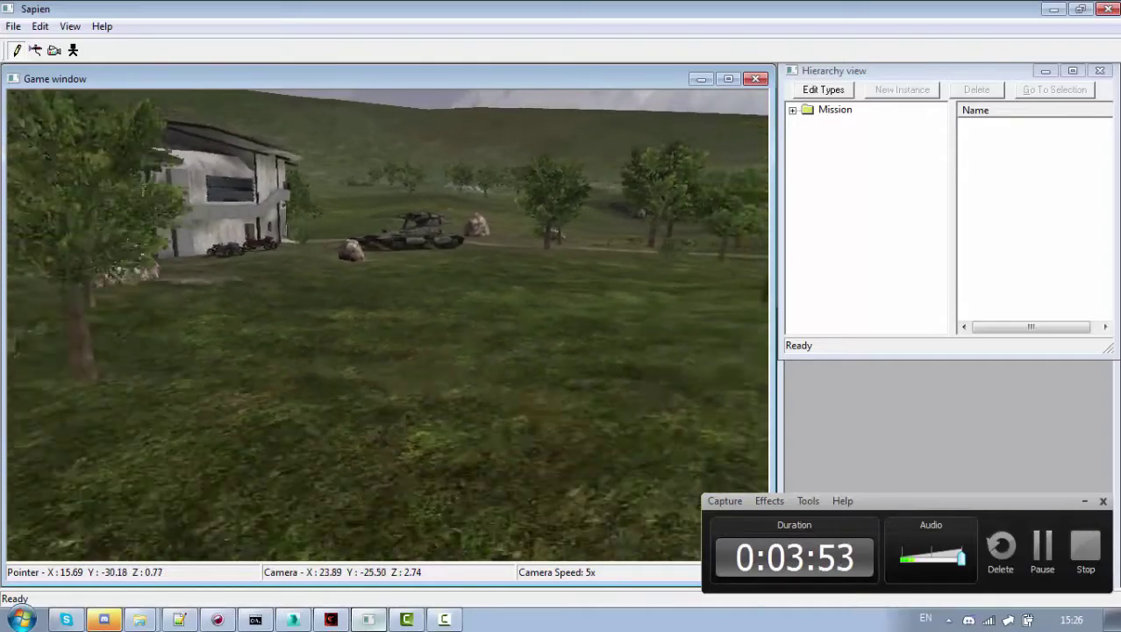
pyautogui.press('w')
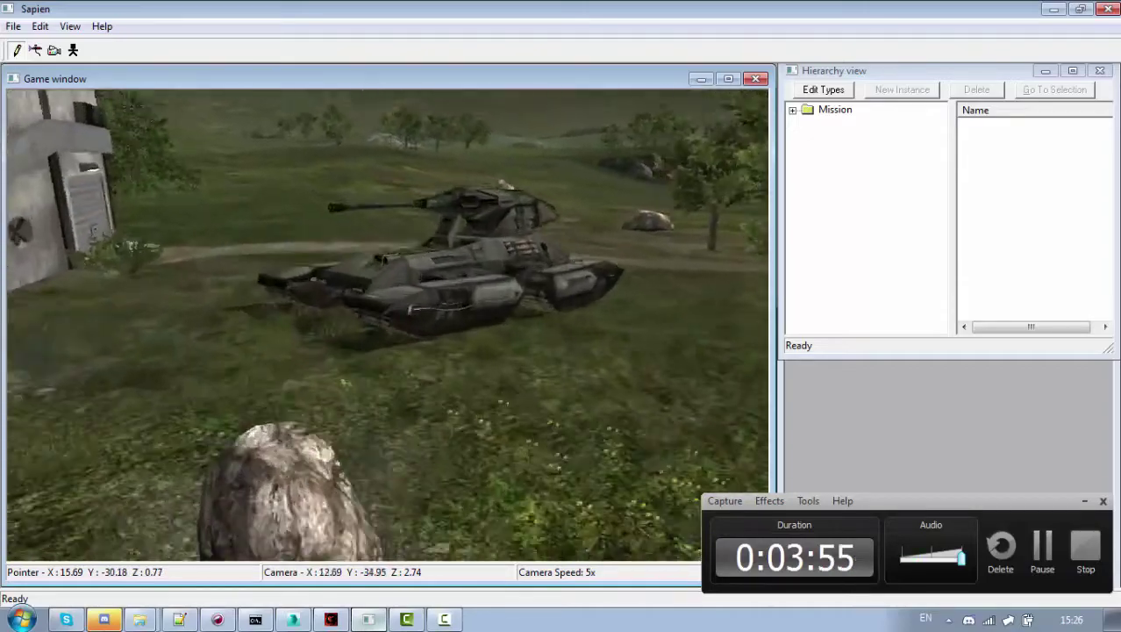
pyautogui.press('w')
# Step: Inspect the Scorpion at close range from slightly different distances and angles in Sapien, and return to scorpion.gbxmodel in Guerilla
pyautogui.hotkey('alt', 'Tab')
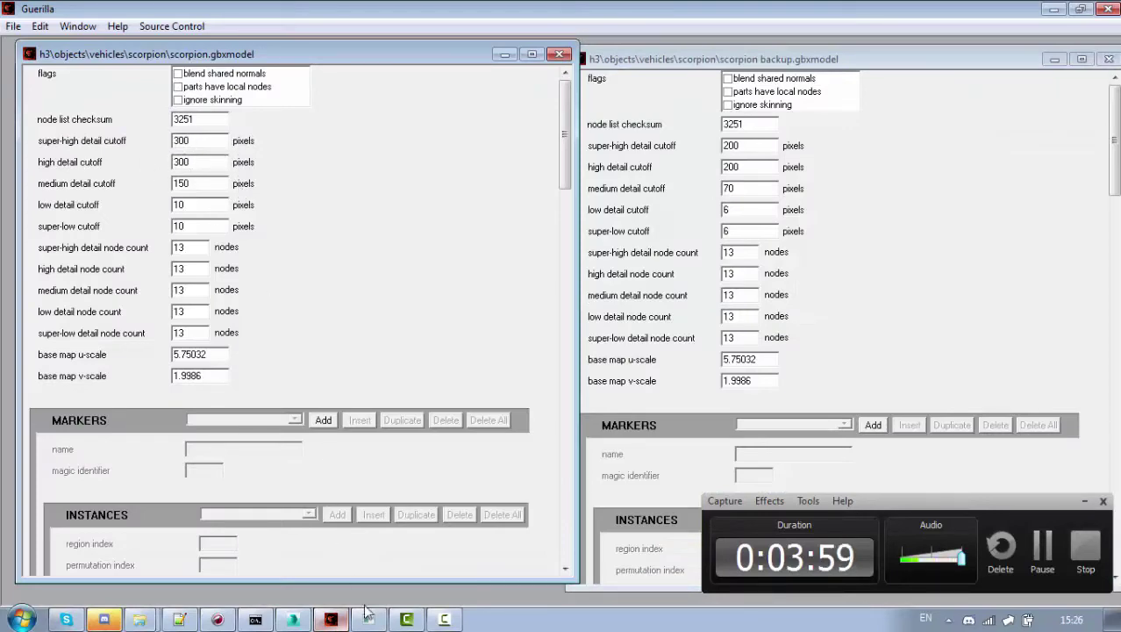
pyautogui.hotkey('alt', 'Tab')
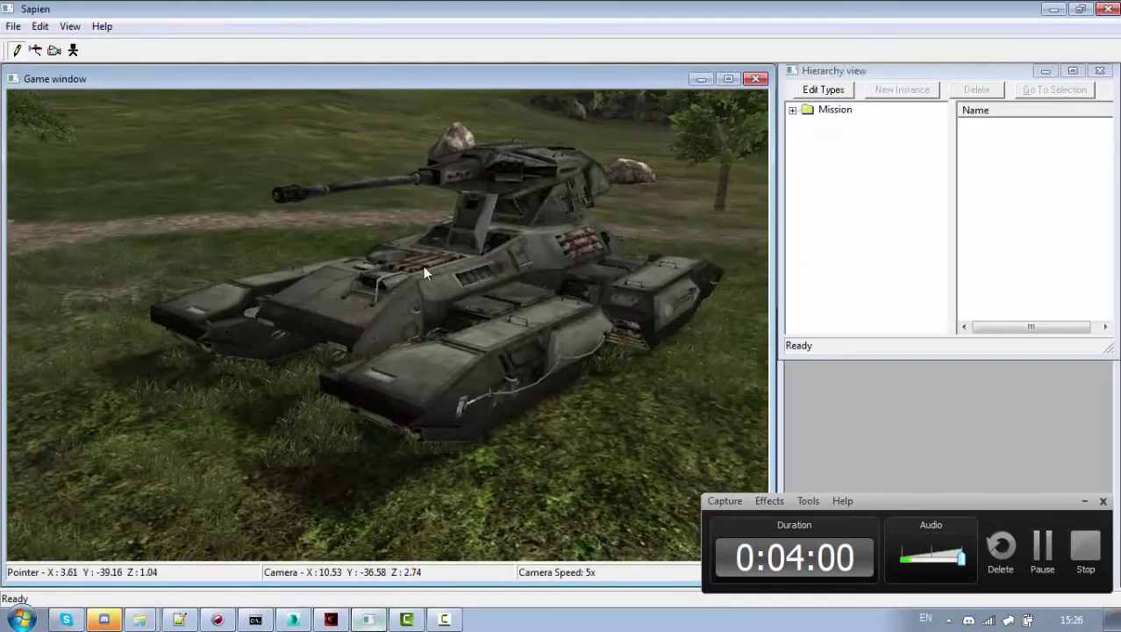
pyautogui.moveTo(423, 266); pyautogui.dragTo(382, 367, button='middle')
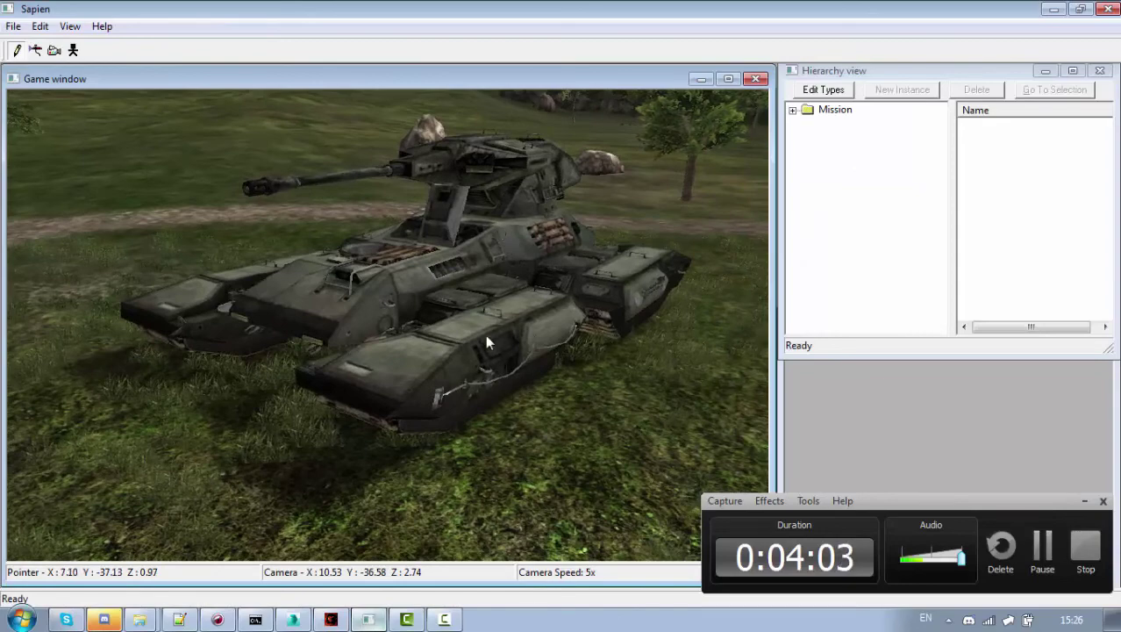
pyautogui.moveTo(488, 320); pyautogui.dragTo(449, 316, button='middle')
pyautogui.press('d')
pyautogui.press('r')
pyautogui.press('s')
pyautogui.press('s')
pyautogui.press('d')
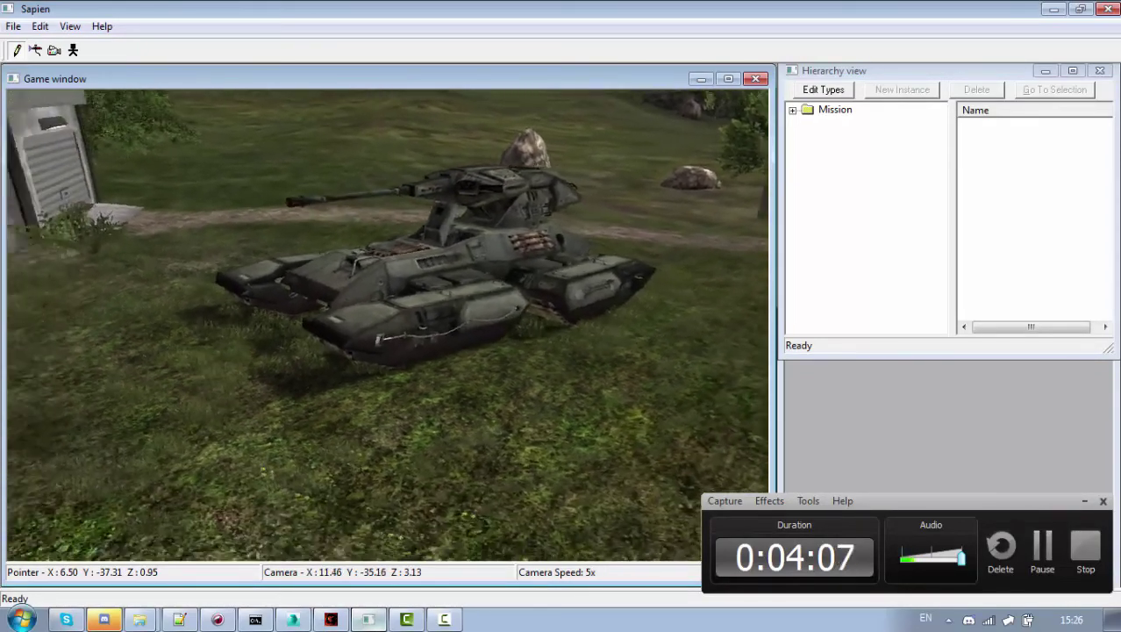
pyautogui.press('w')
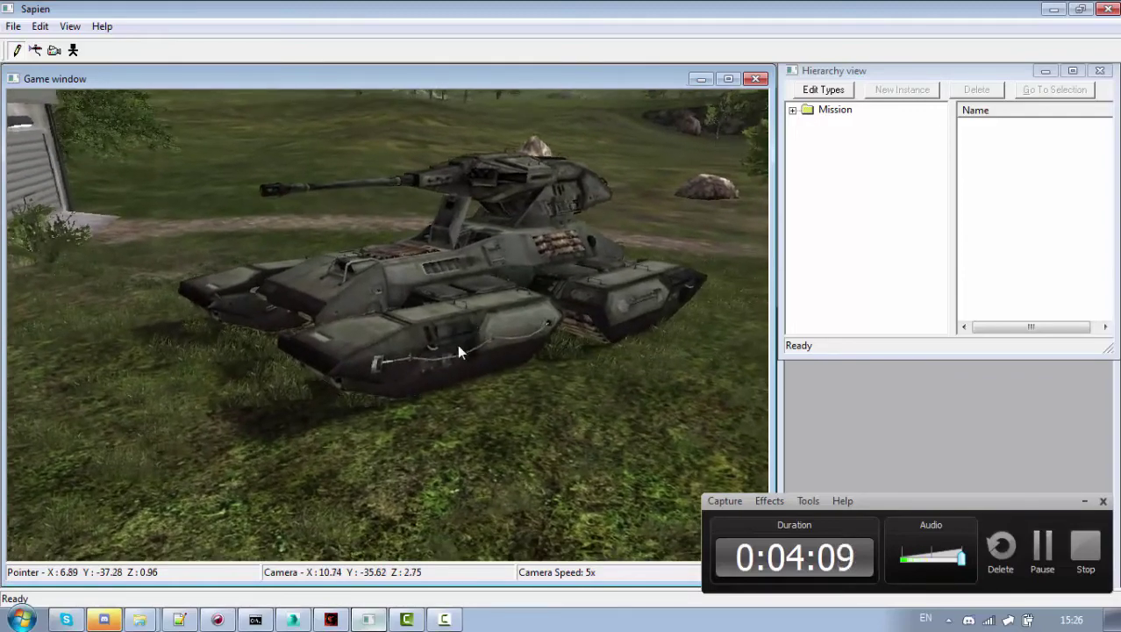
pyautogui.moveTo(460, 364); pyautogui.dragTo(406, 511, button='right')
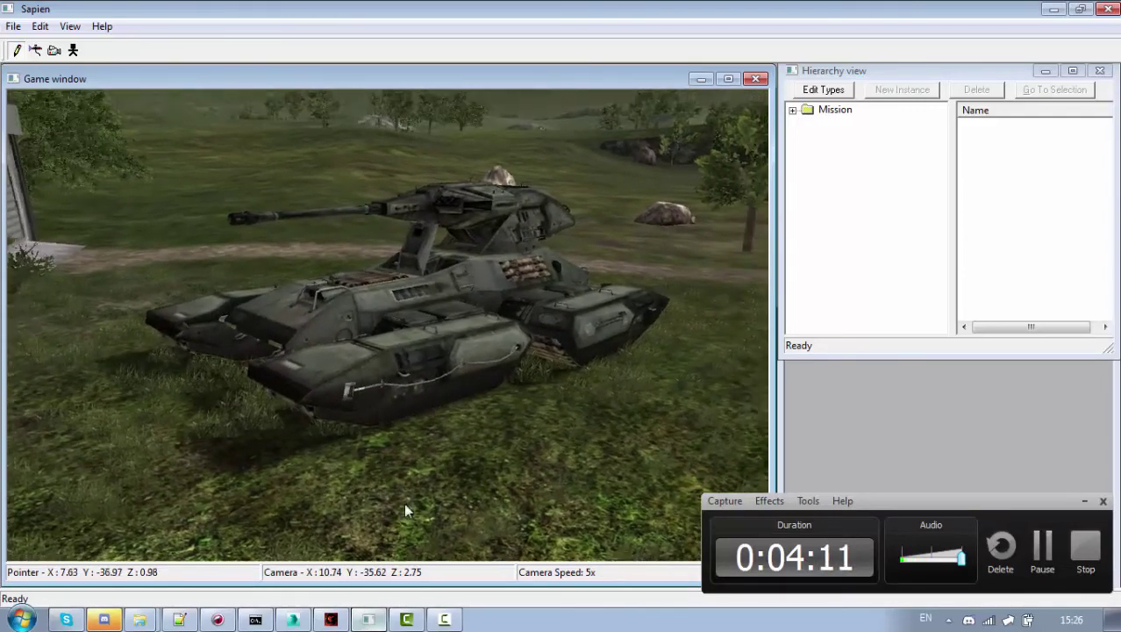
pyautogui.click(333, 620)
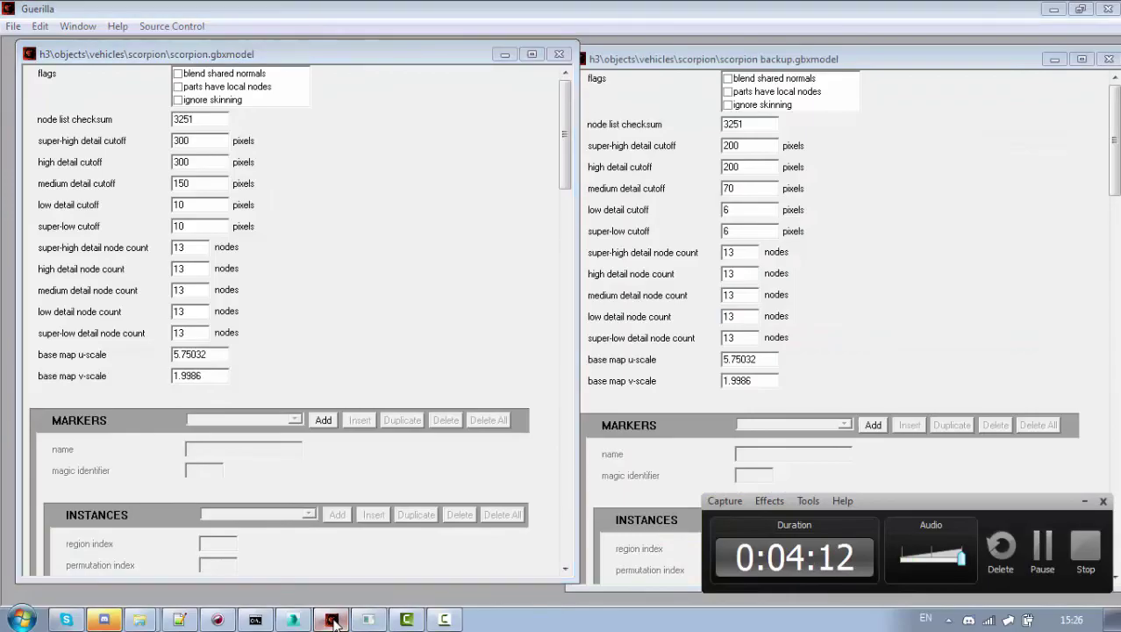